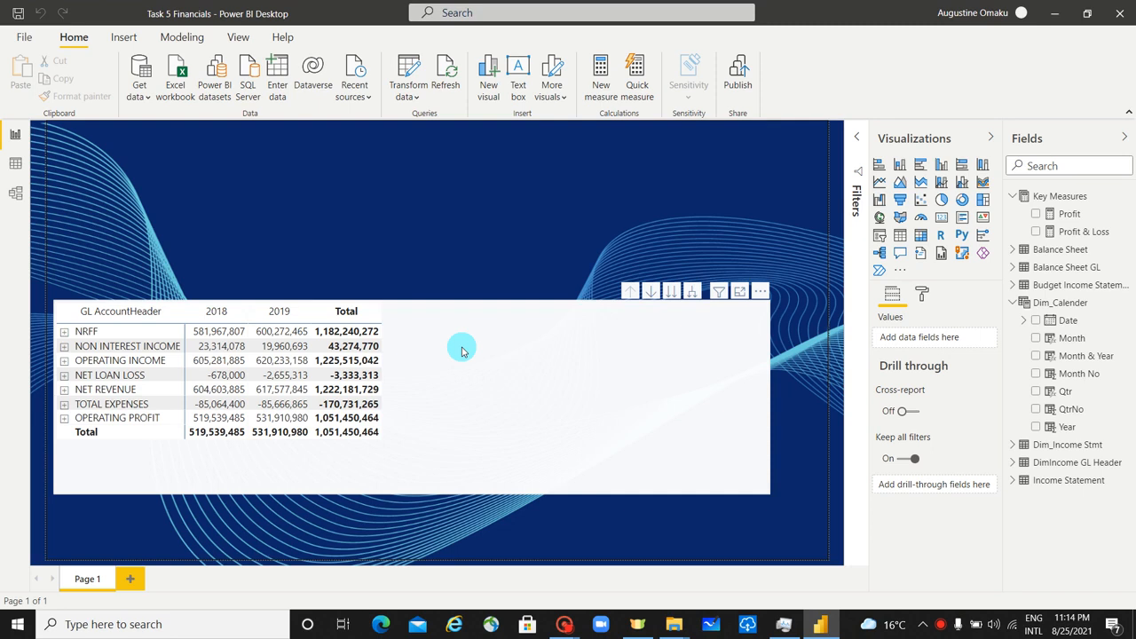
Turn off the column subtotals in the profit and loss matrix.
left_click(350, 361)
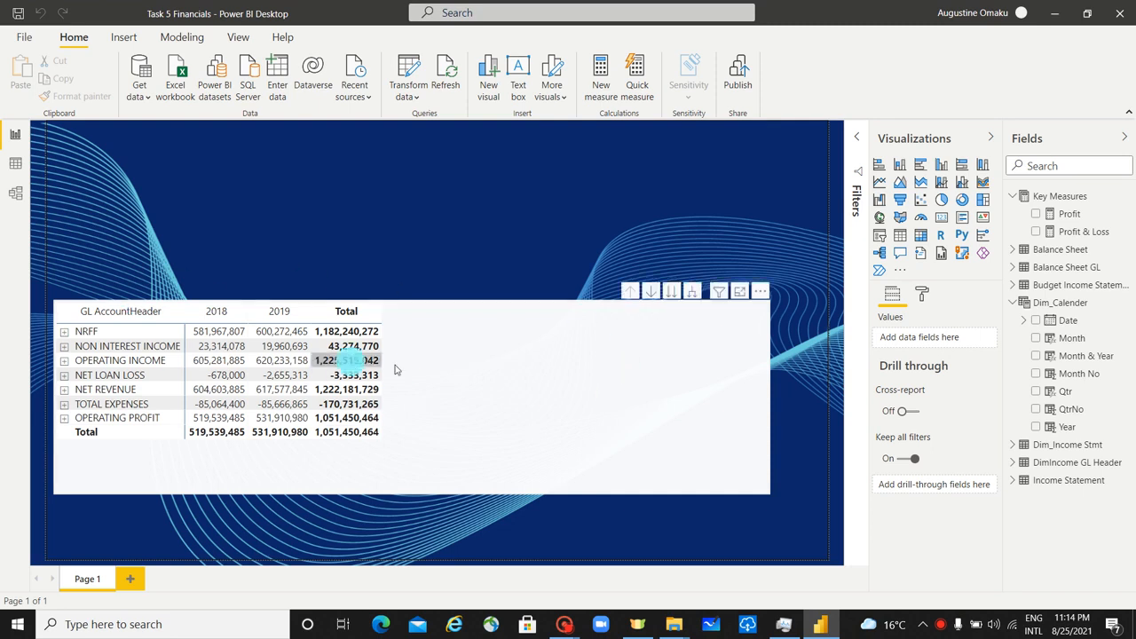
left_click(398, 370)
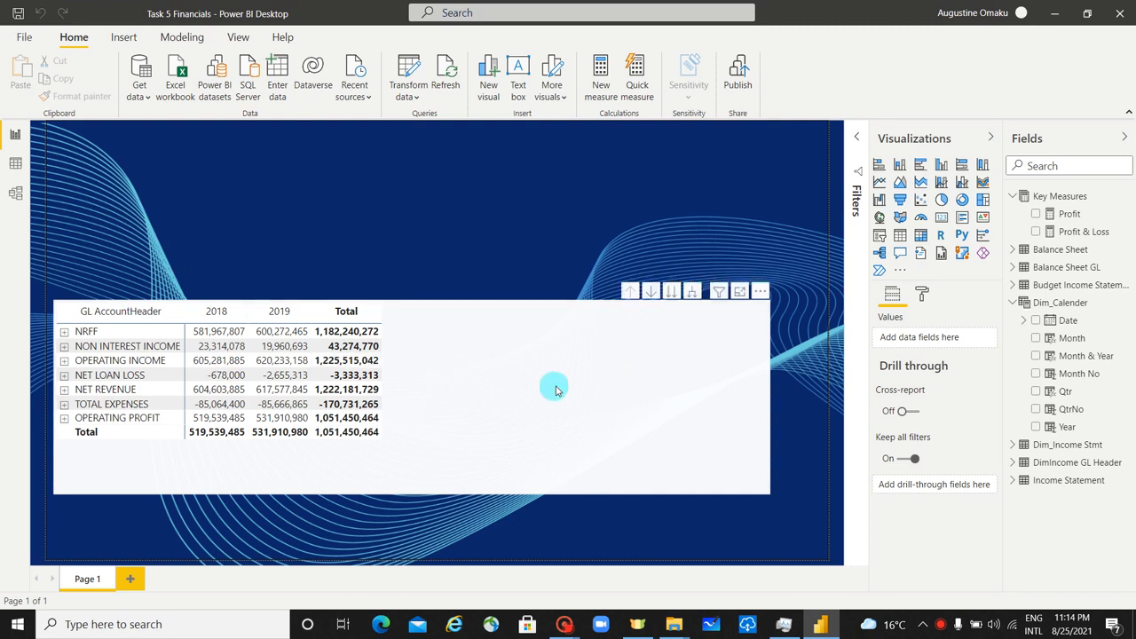
left_click(676, 343)
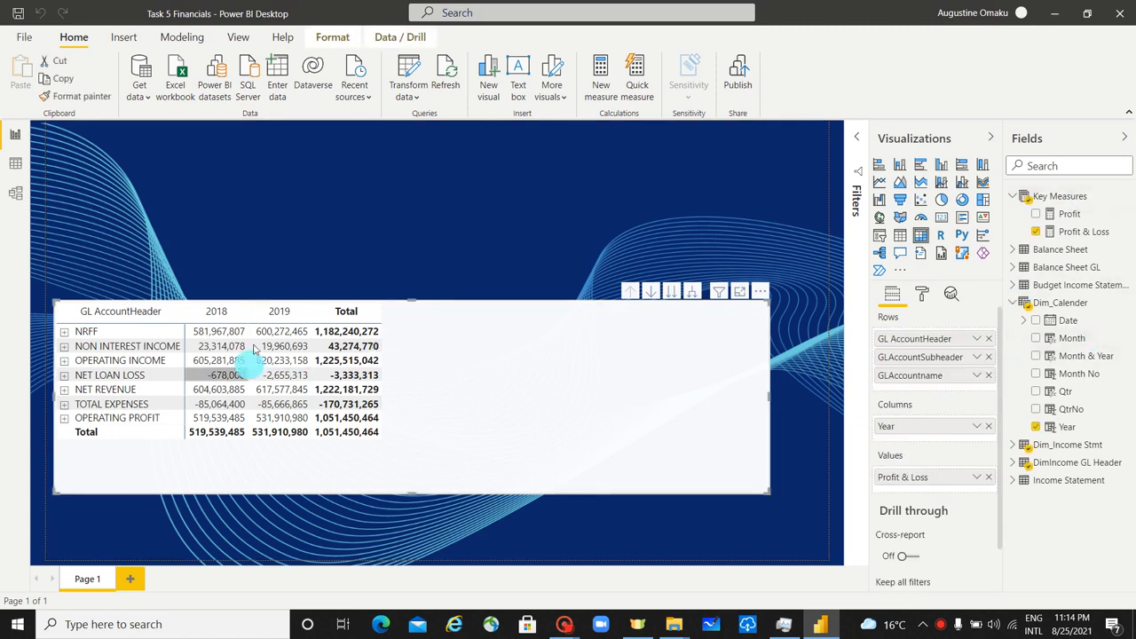
left_click(925, 301)
scroll(895, 468, "down", 3)
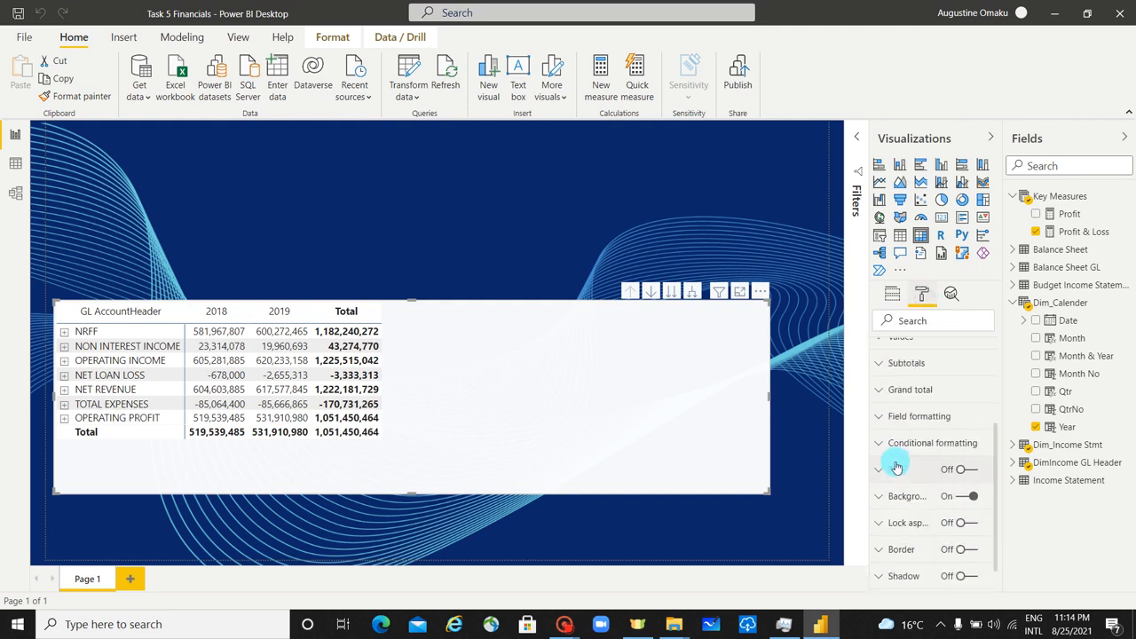
scroll(895, 468, "down", 1)
scroll(898, 471, "up", 2)
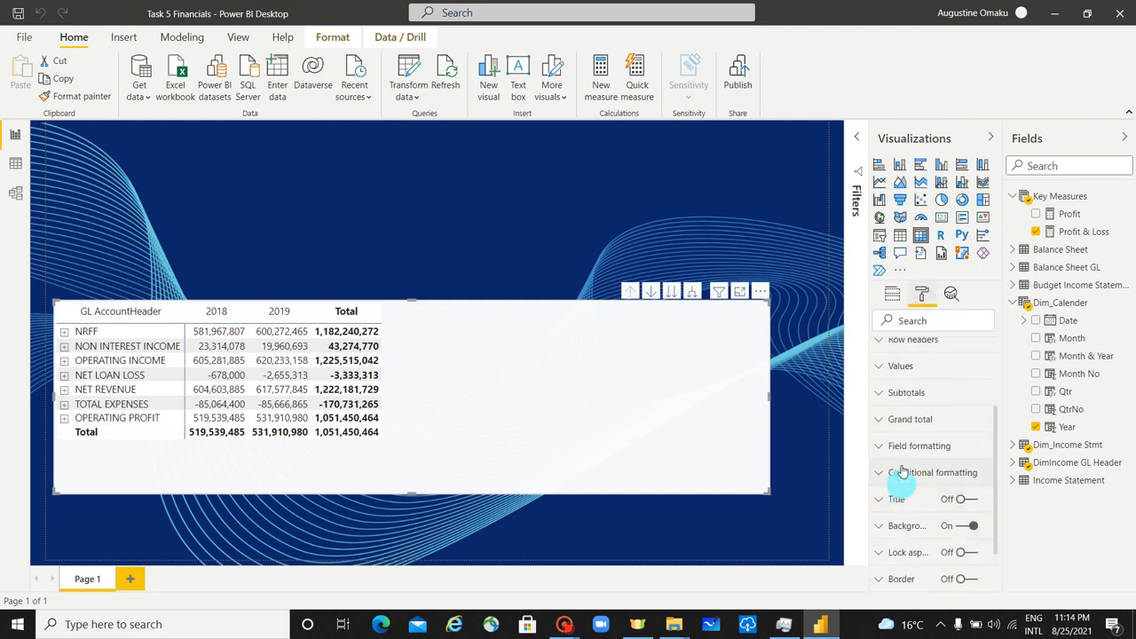
left_click(883, 392)
scroll(972, 471, "down", 2)
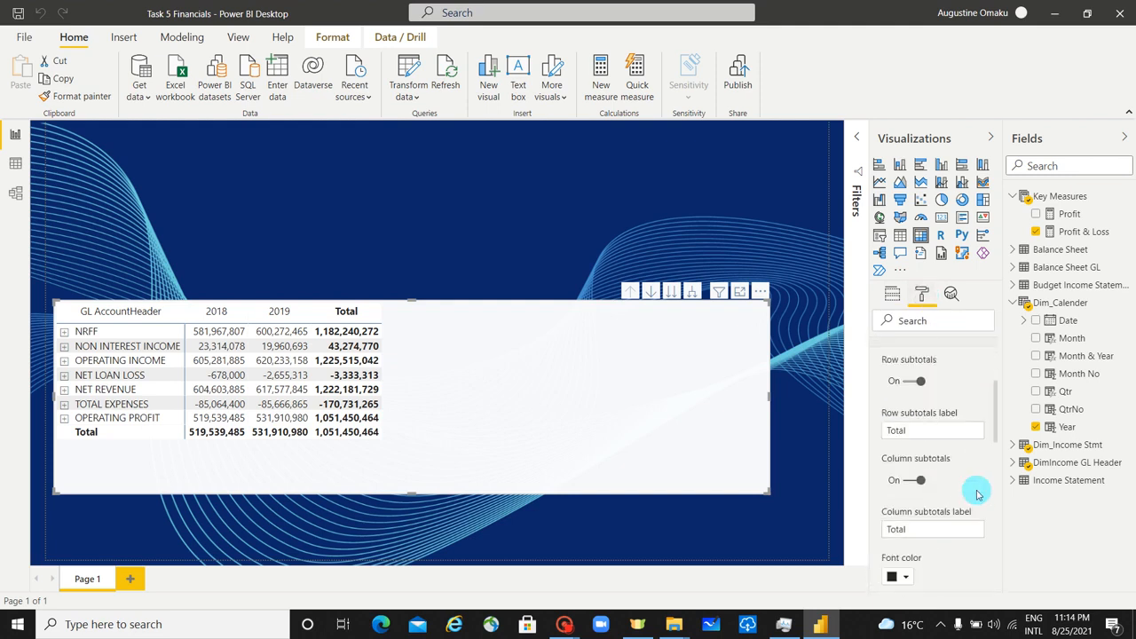
left_click(921, 467)
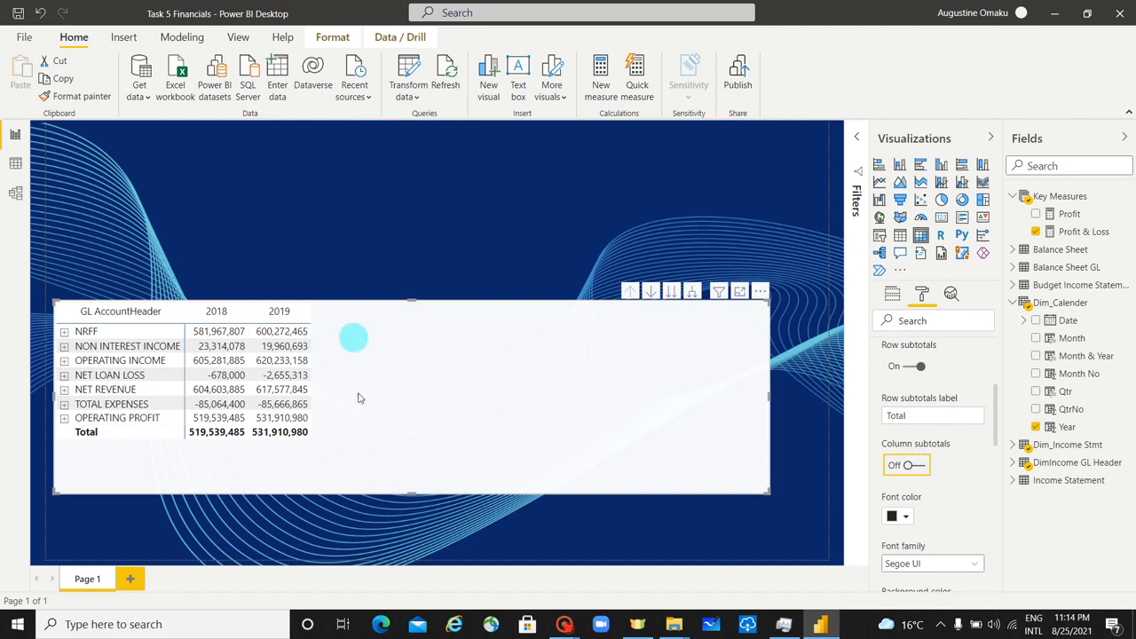
Add Qtr below Year in the matrix columns and expand the column hierarchy down to quarter level.
scroll(938, 405, "up", 3)
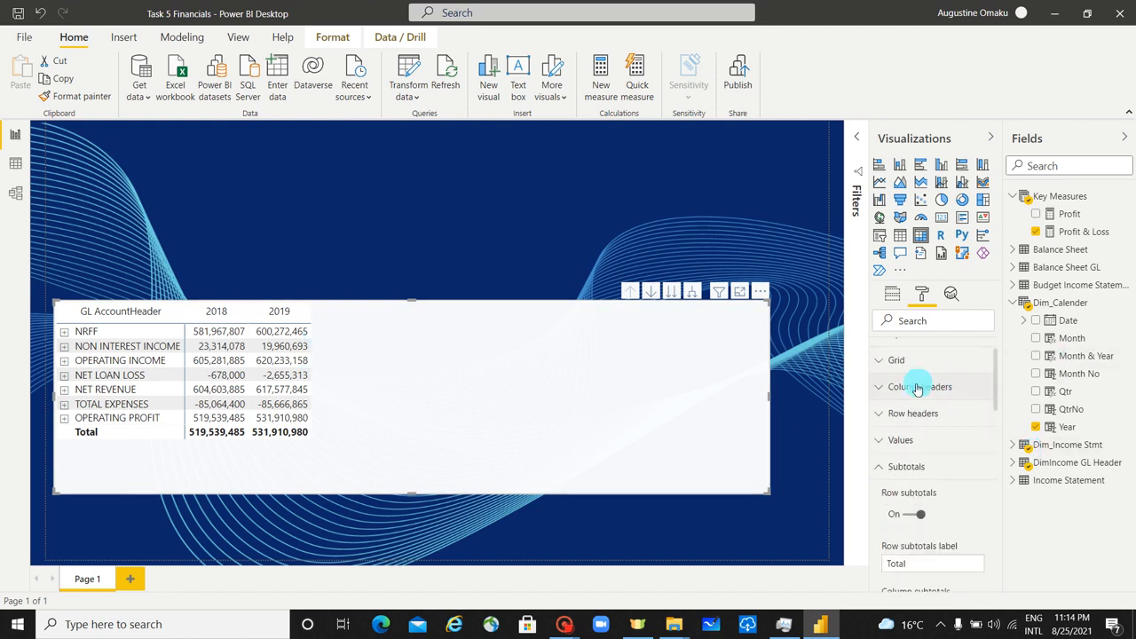
scroll(918, 389, "up", 1)
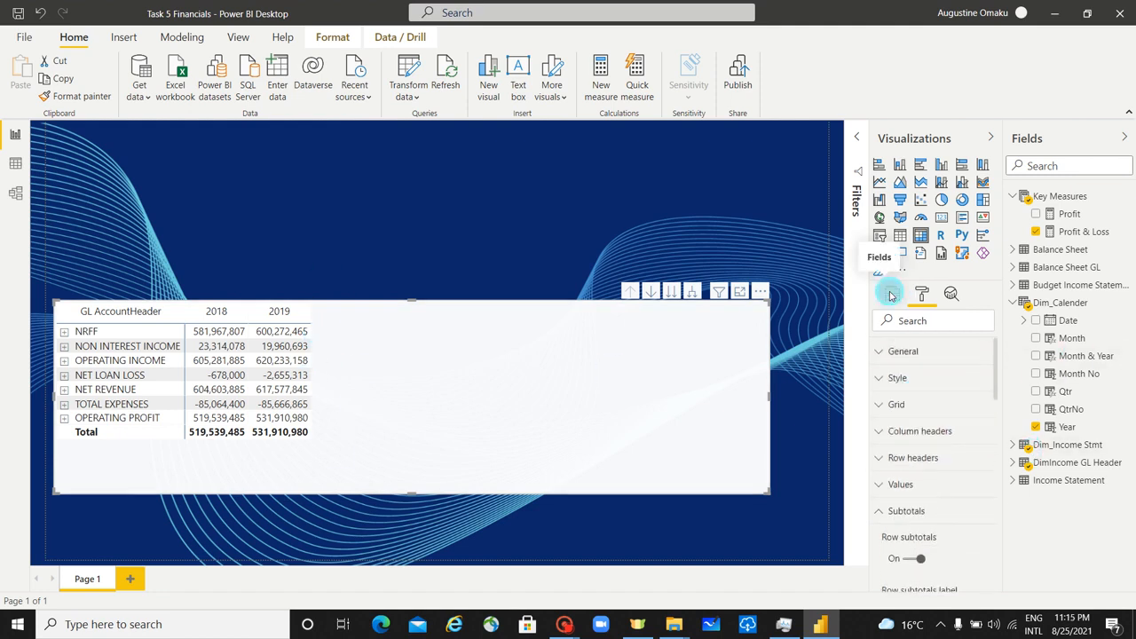
left_click(891, 295)
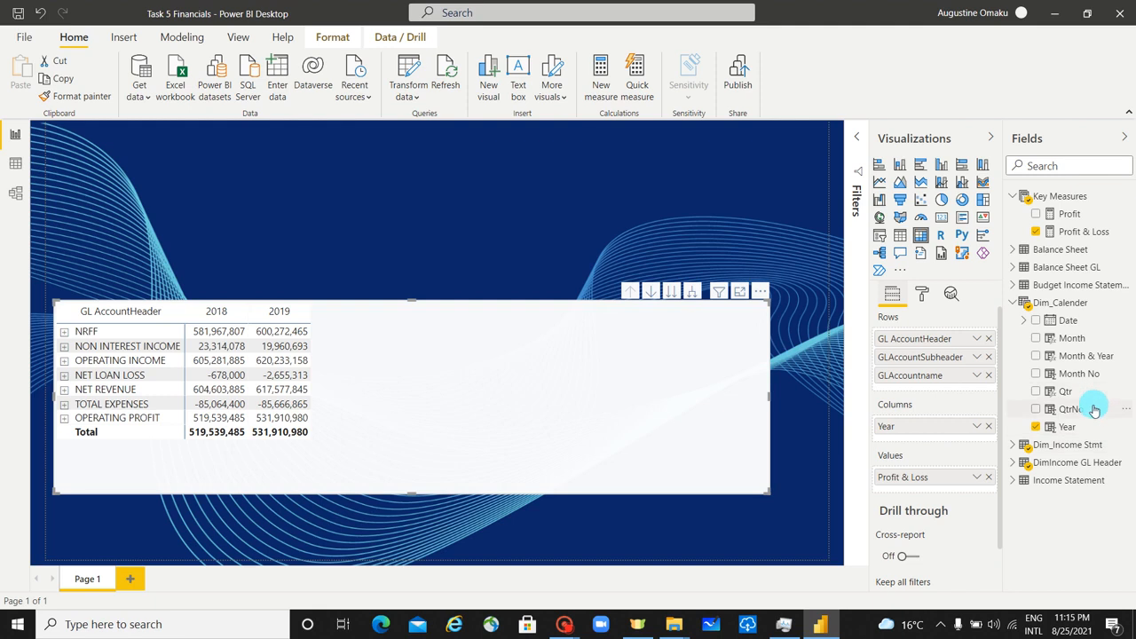
left_click_drag(1089, 392, 944, 437)
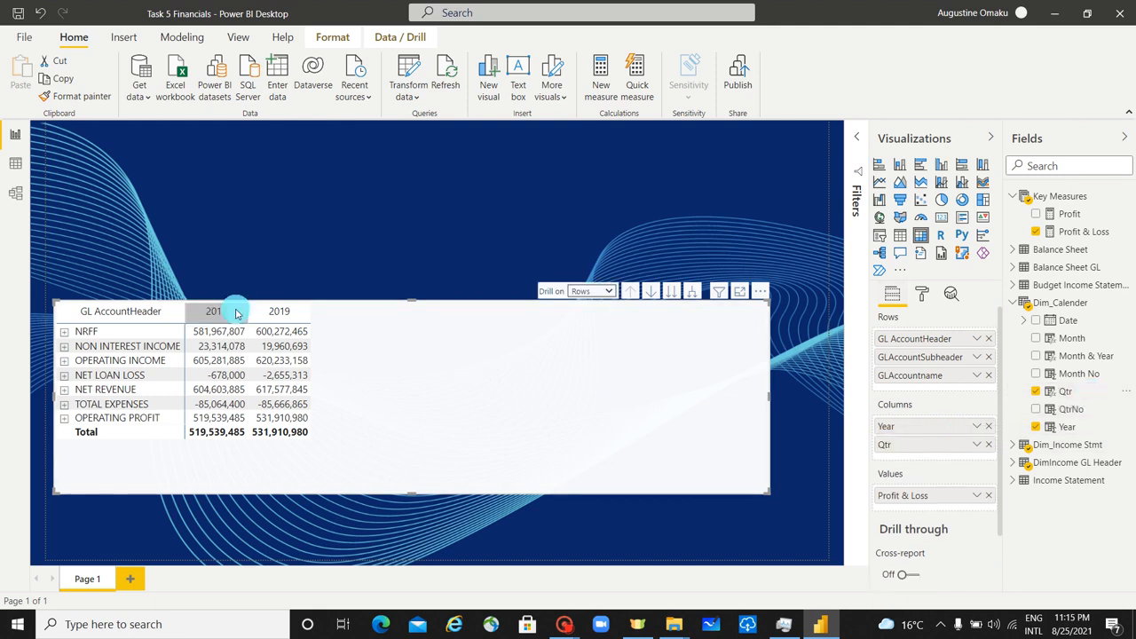
left_click(609, 292)
left_click(602, 312)
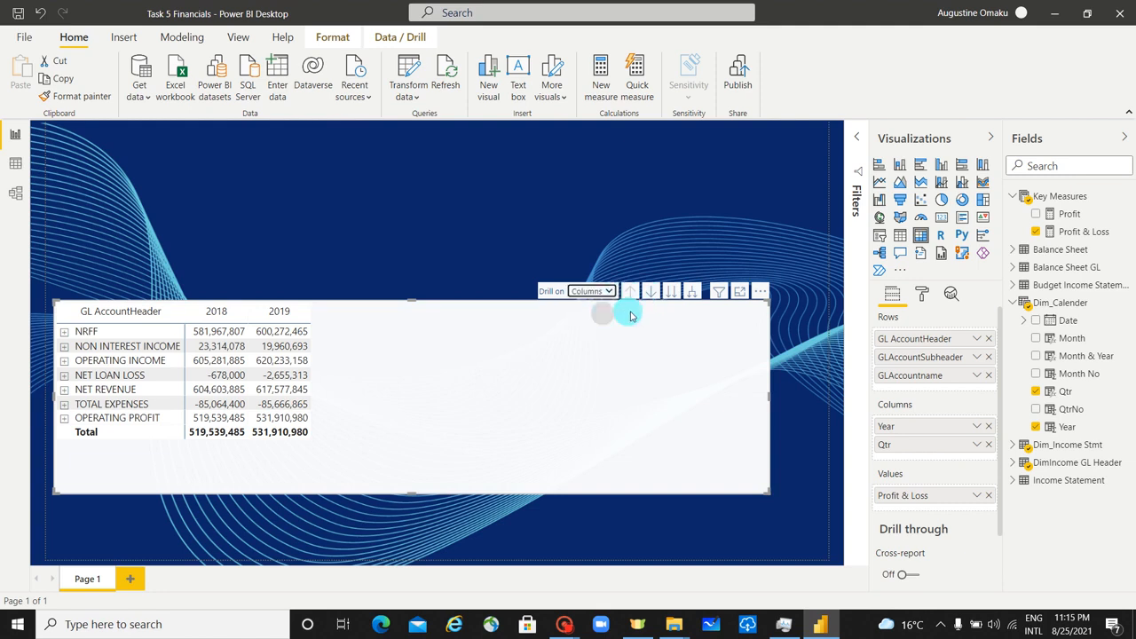
left_click(691, 291)
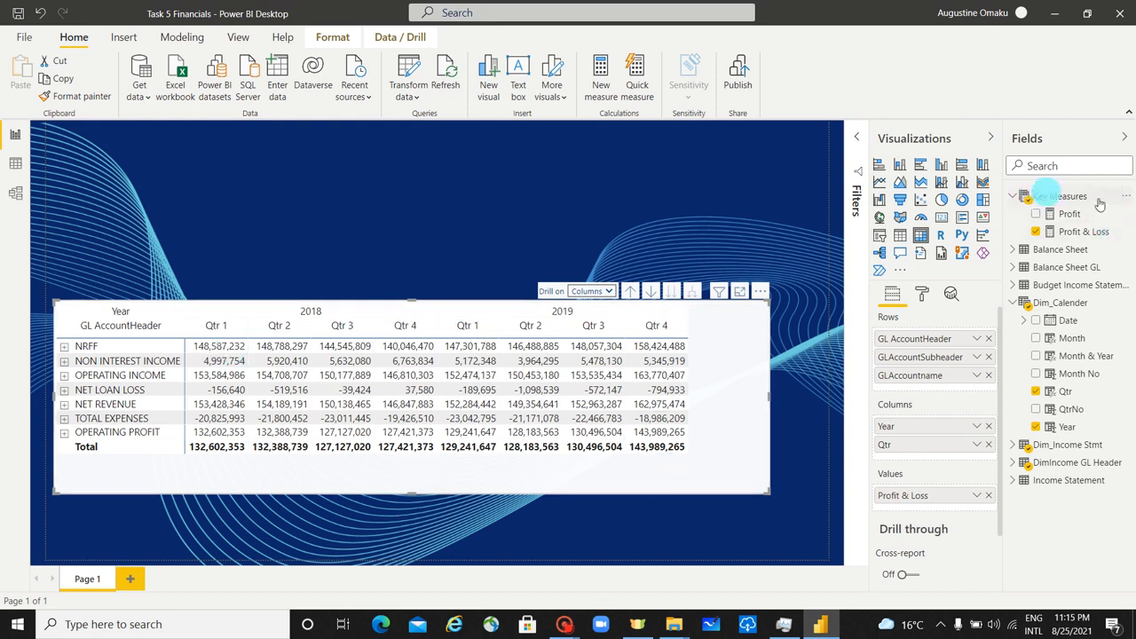
Create a measure named %VR in the Key Measures table and declare a variable Lastquarter on its second line.
left_click(1128, 200)
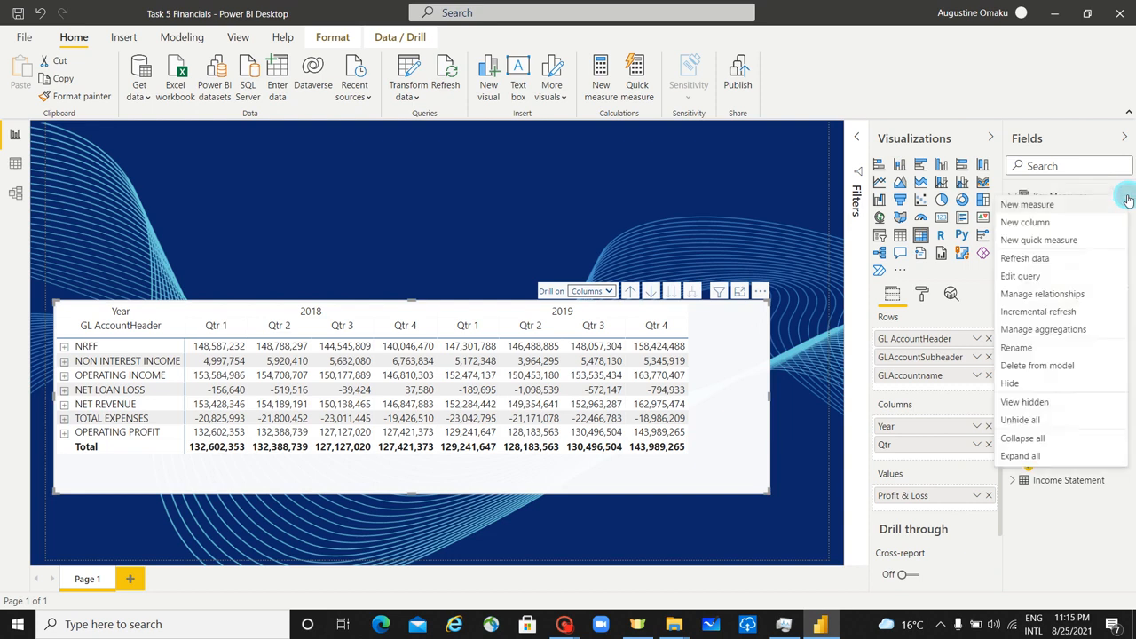
key("Escape")
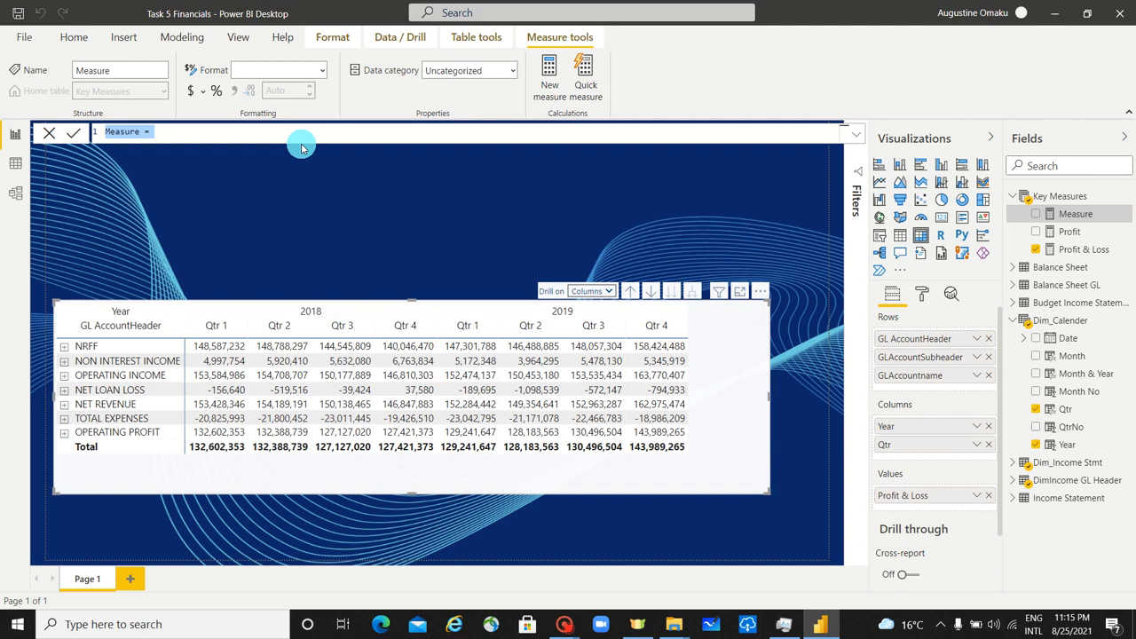
type("%VR =")
key("shift+Return")
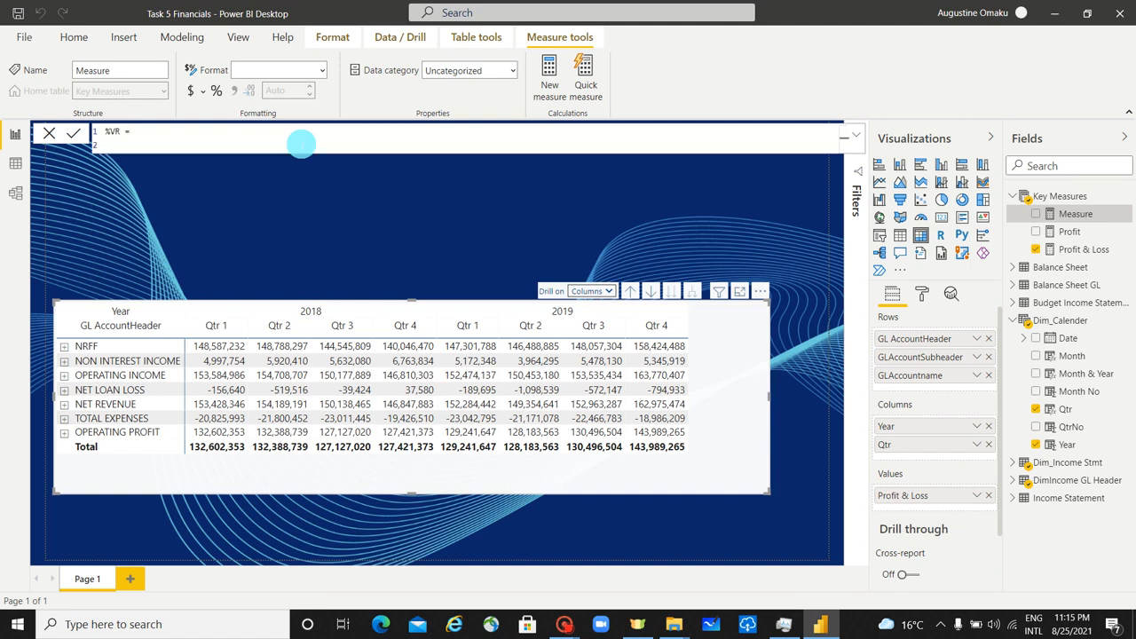
type("Var")
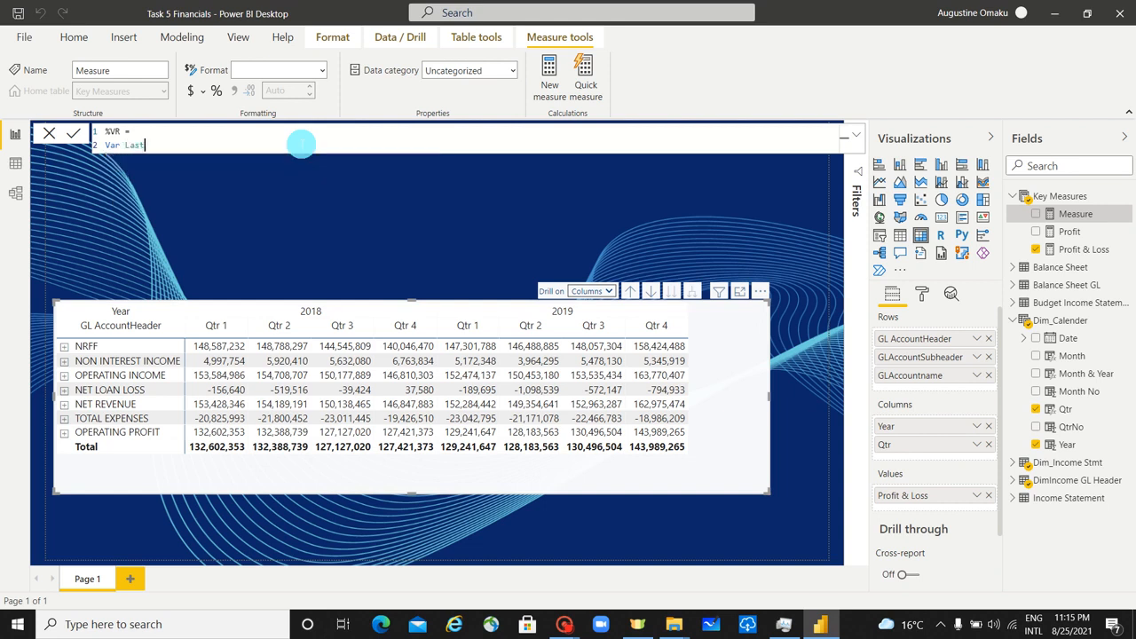
type("Lastquarter =")
key("shift+Return")
Start the Lastquarter variable's definition with a CALCULATE function that evaluates [Profit & Loss].
type("CALCULATE(")
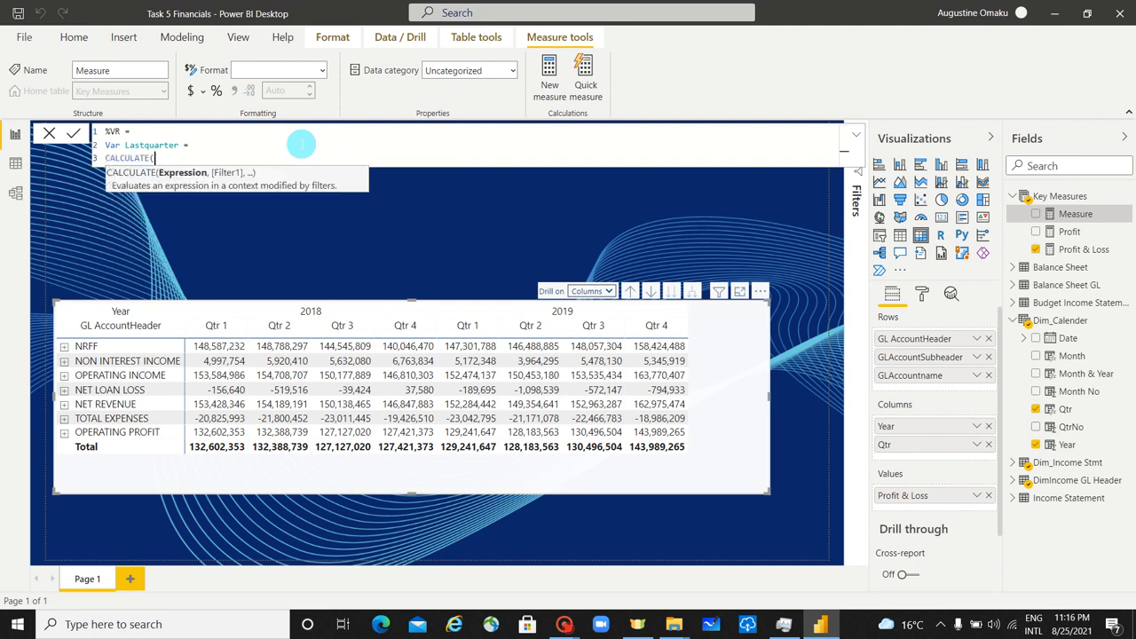
type("[")
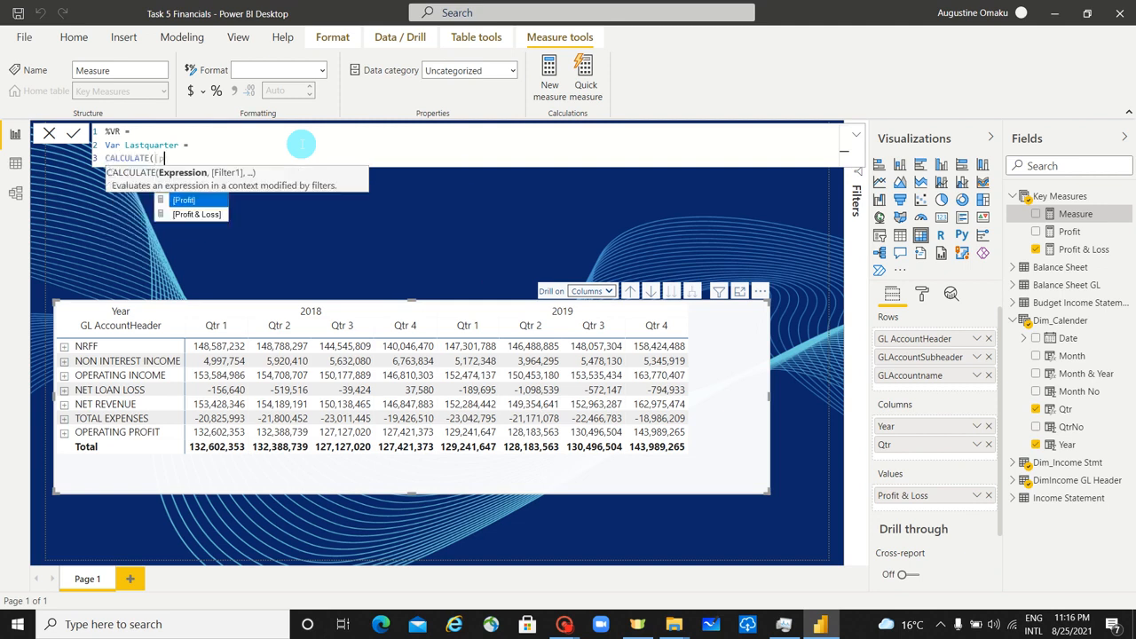
type("pr")
key("Down")
key("Tab")
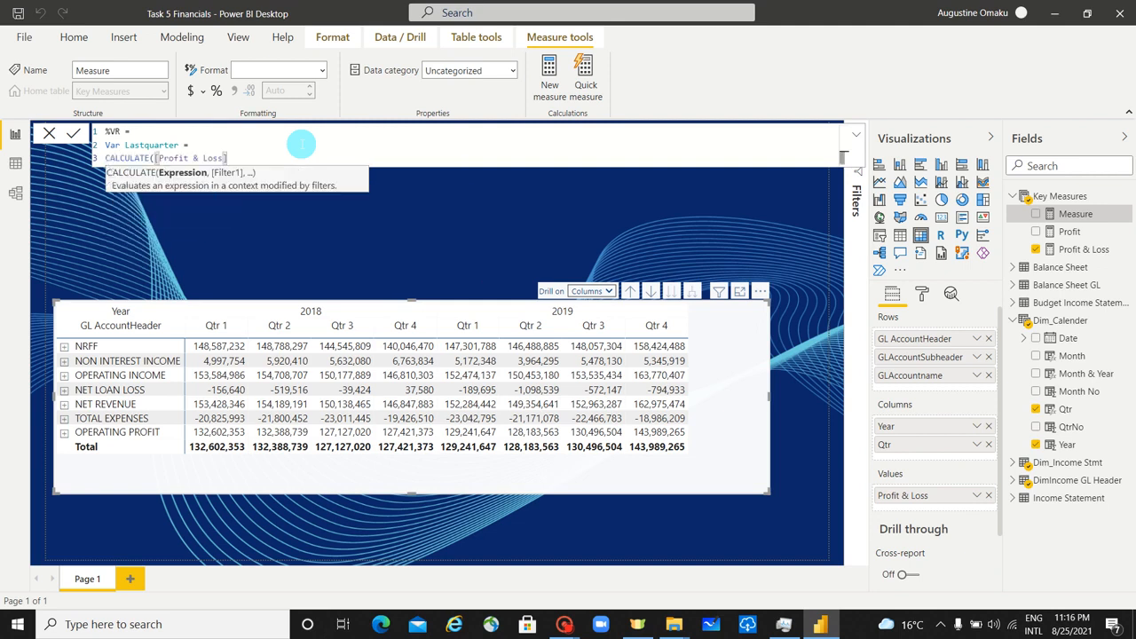
type(",")
key("shift+Return")
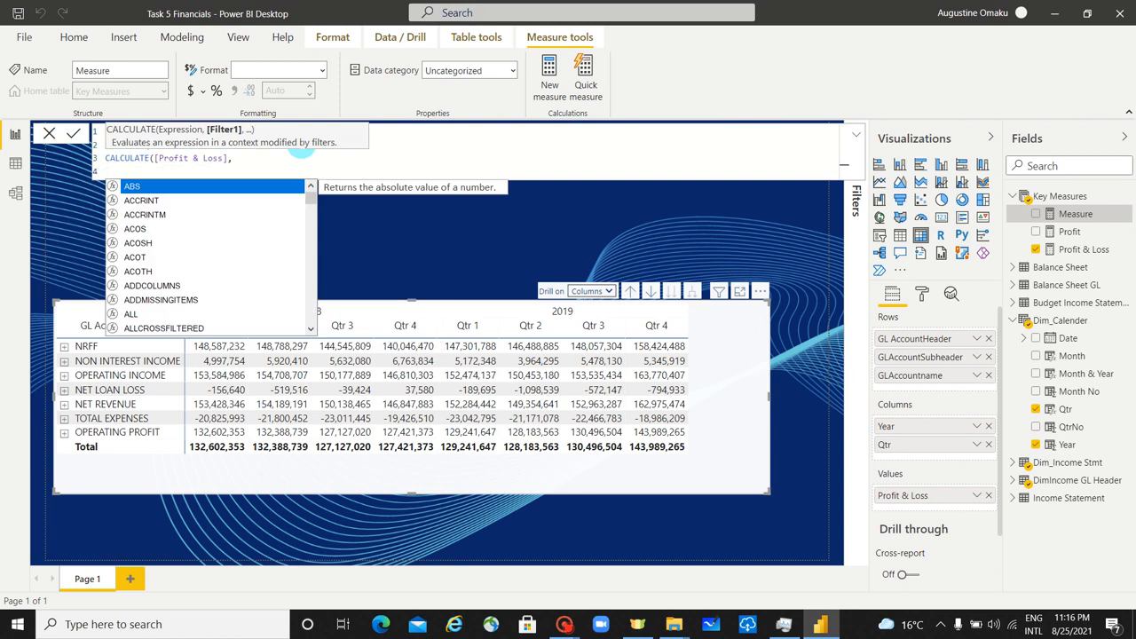
Filter the CALCULATE expression with PREVIOUSQUARTER(Dim_Calender[Date]), close both functions and commit the measure.
type("pre")
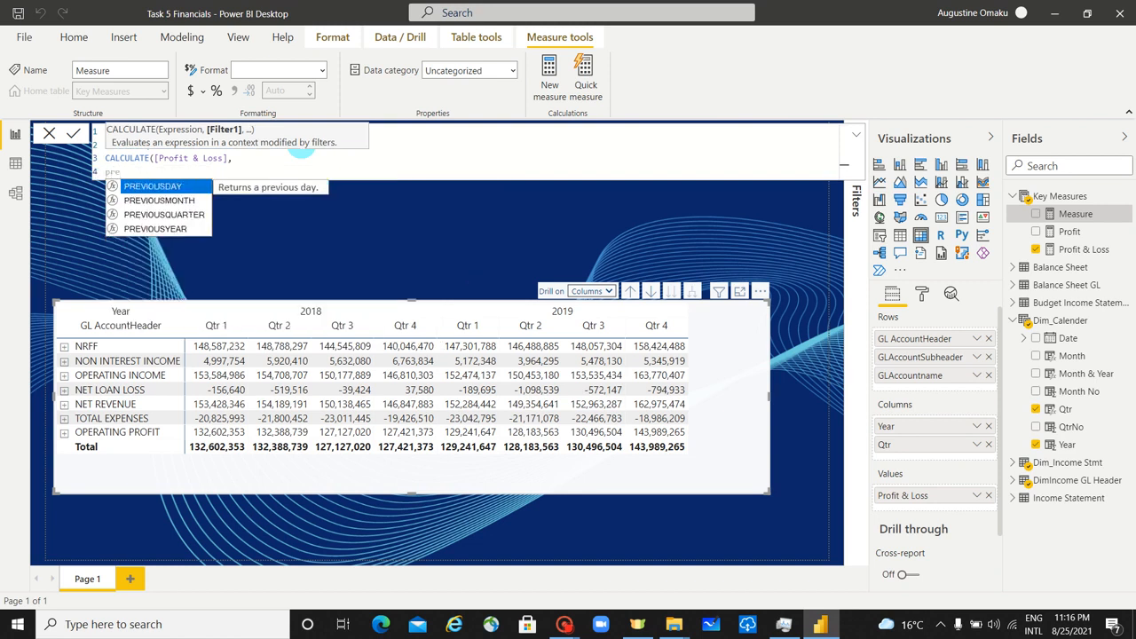
key("Down")
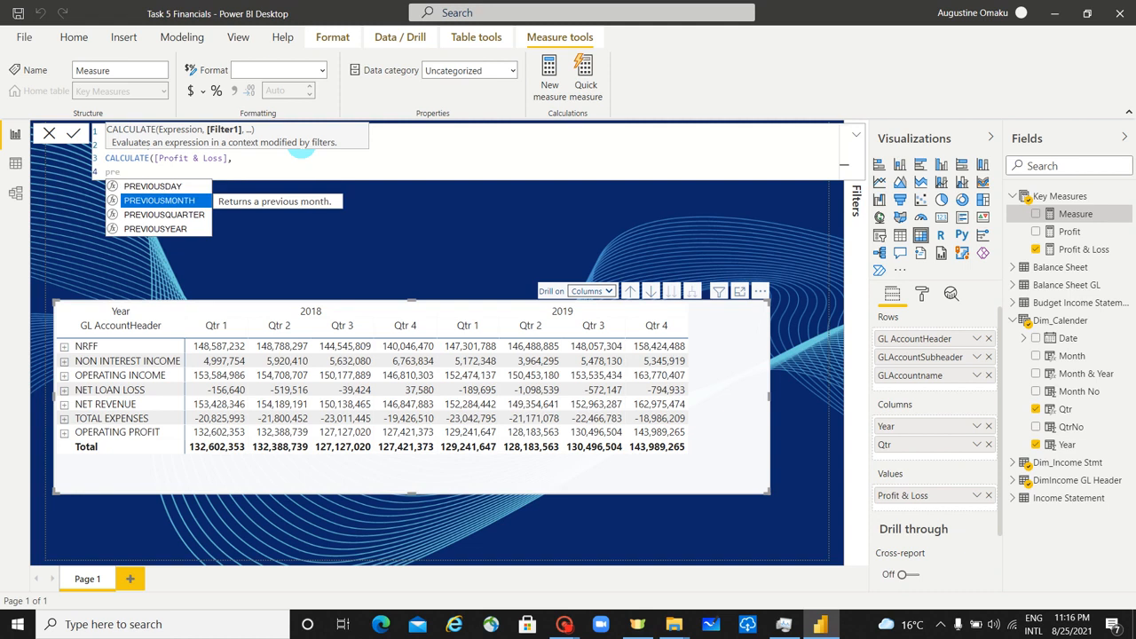
key("Down")
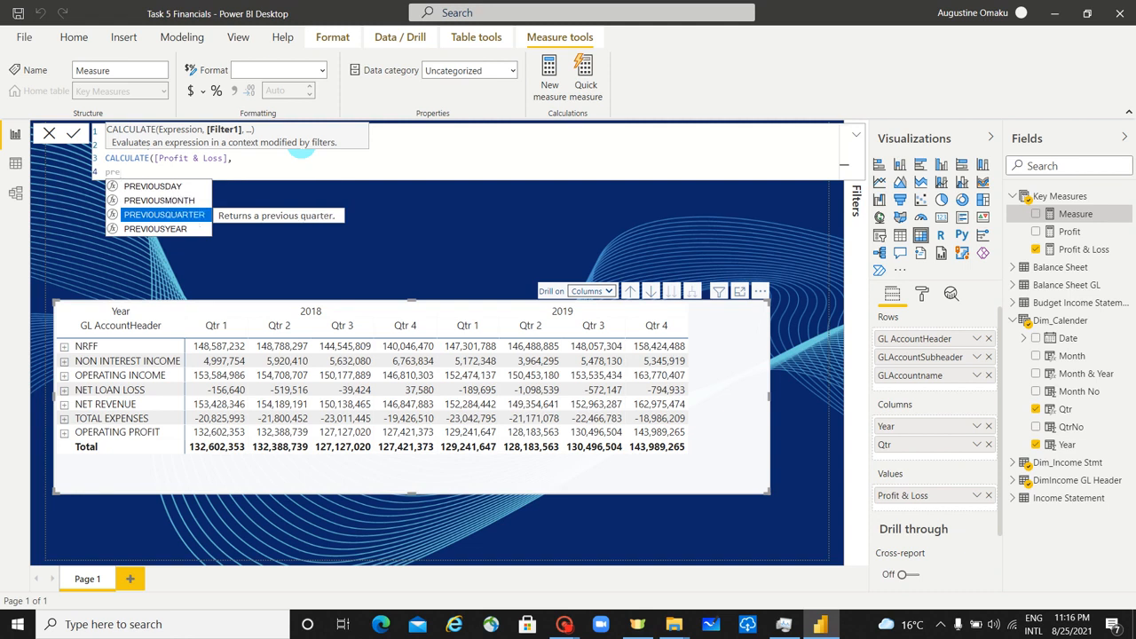
key("Tab")
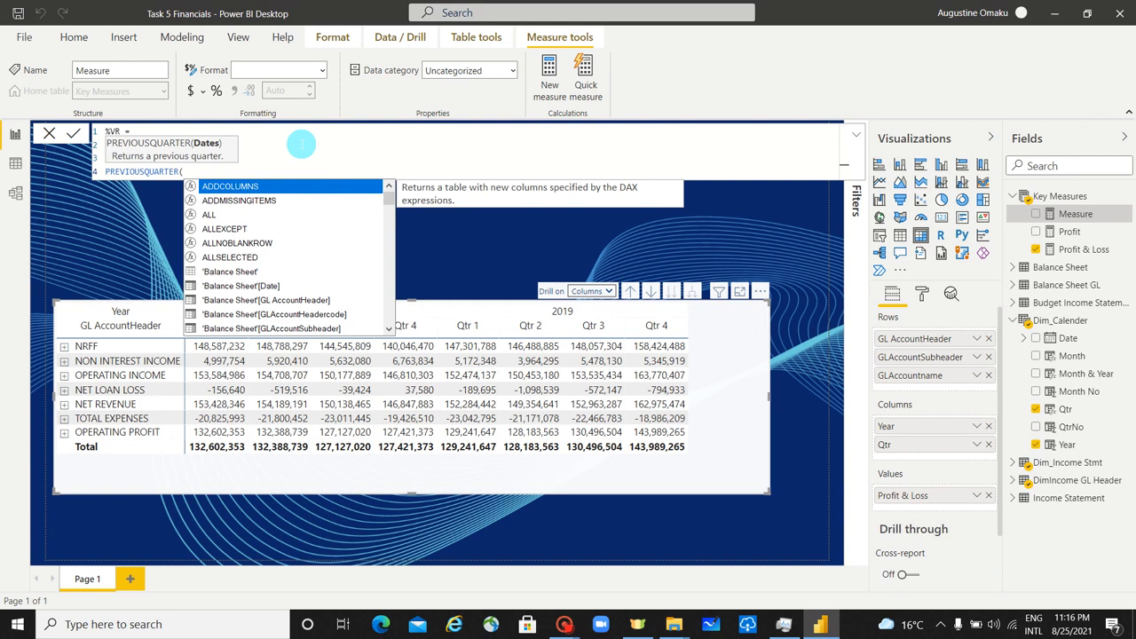
type("dim")
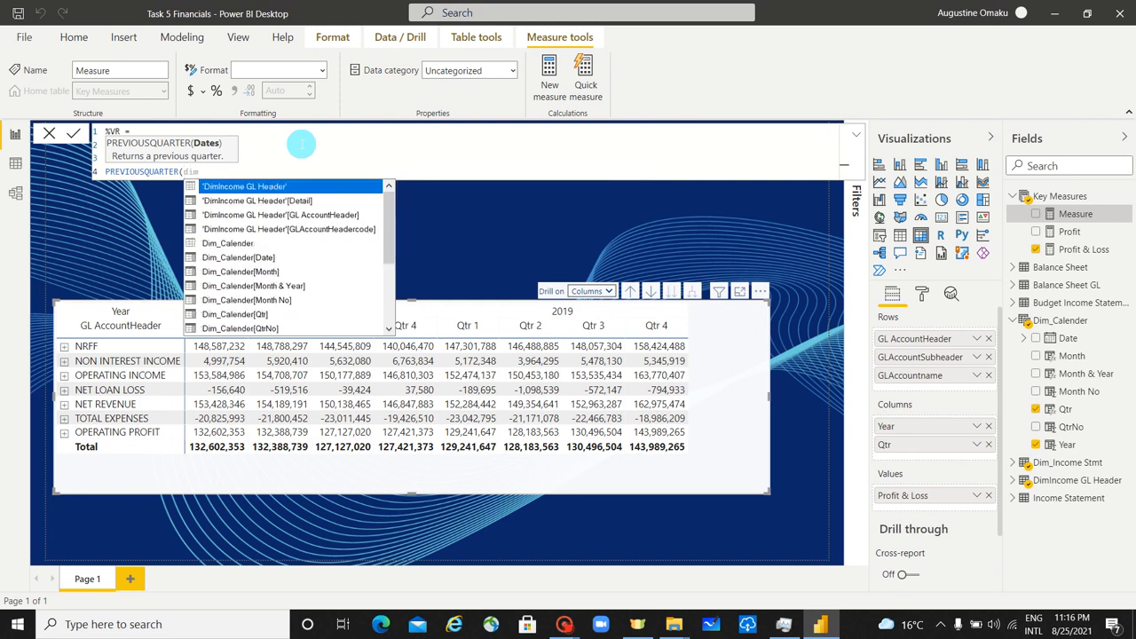
type("_ca")
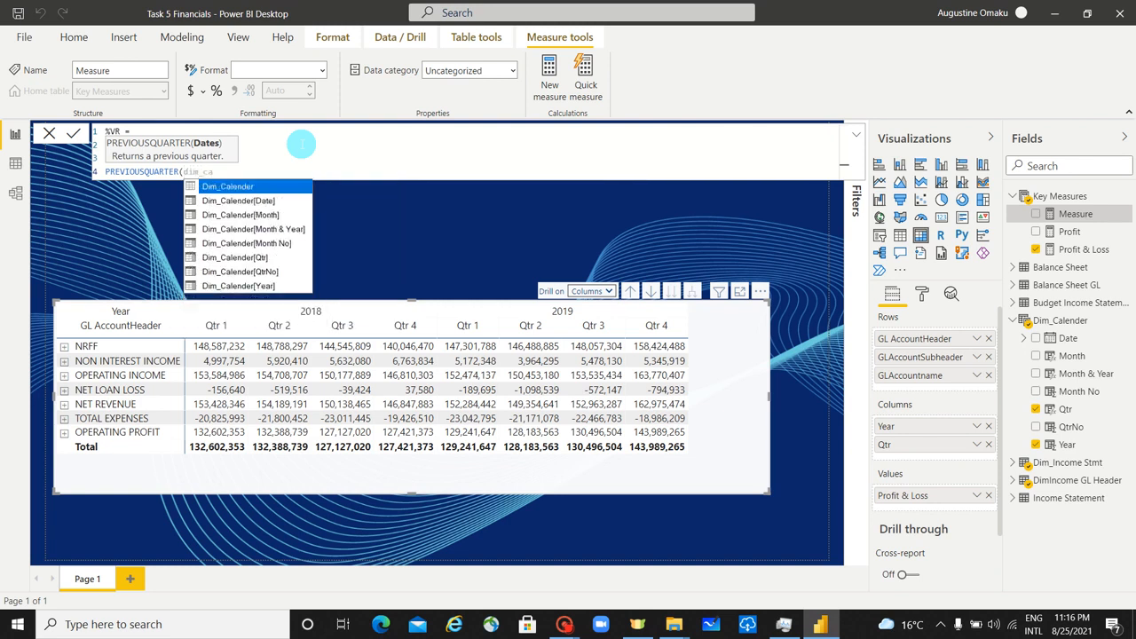
key("Down")
key("Tab")
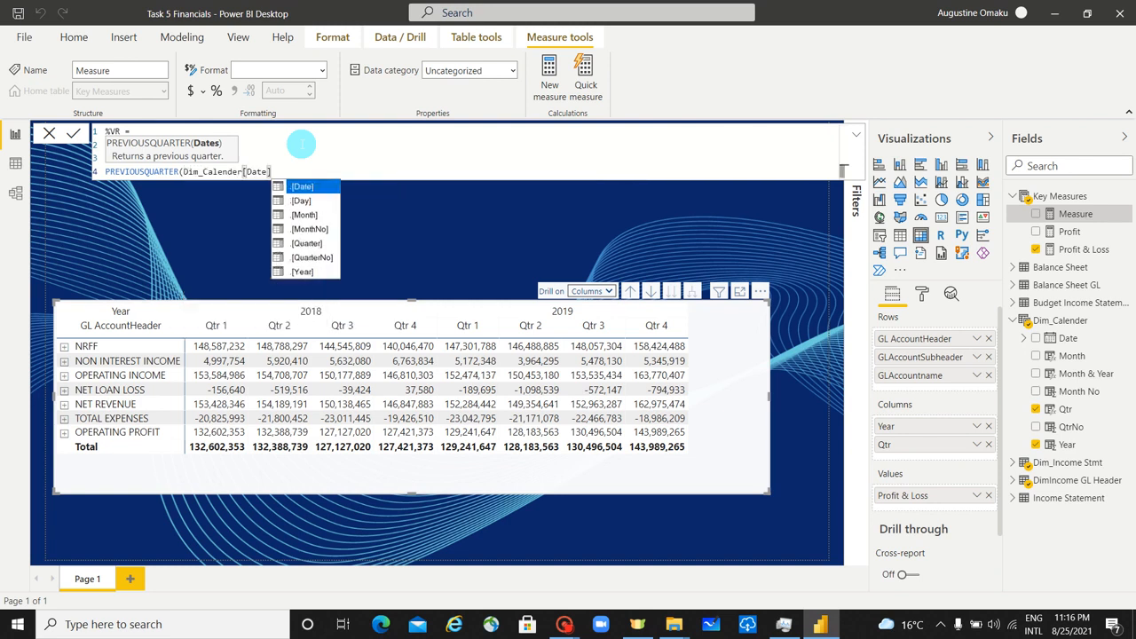
type("))")
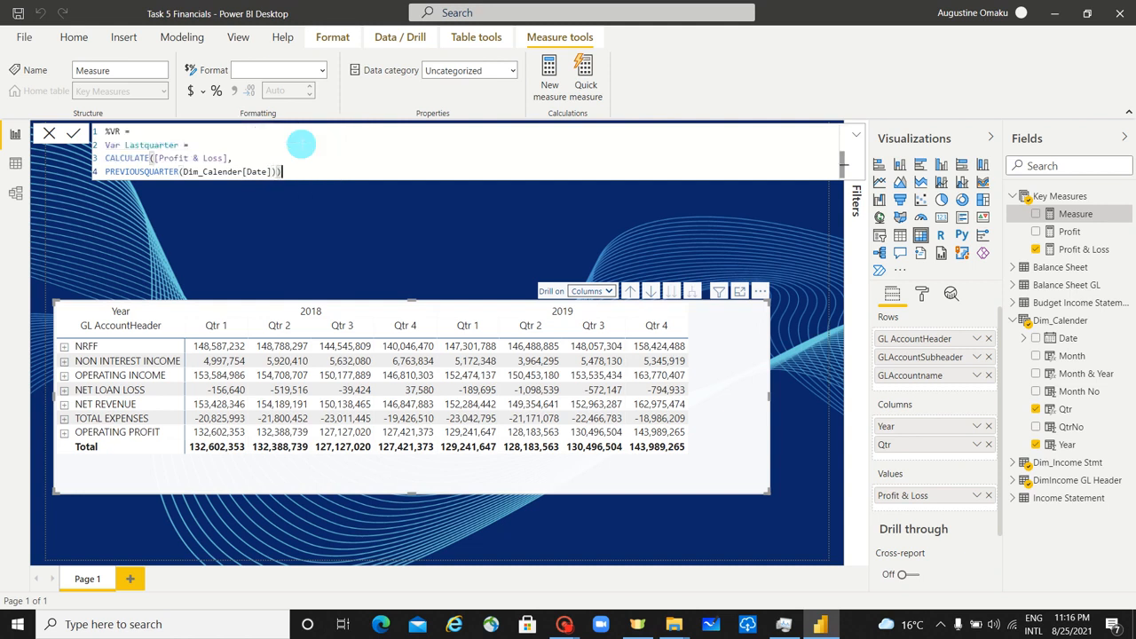
key("Return")
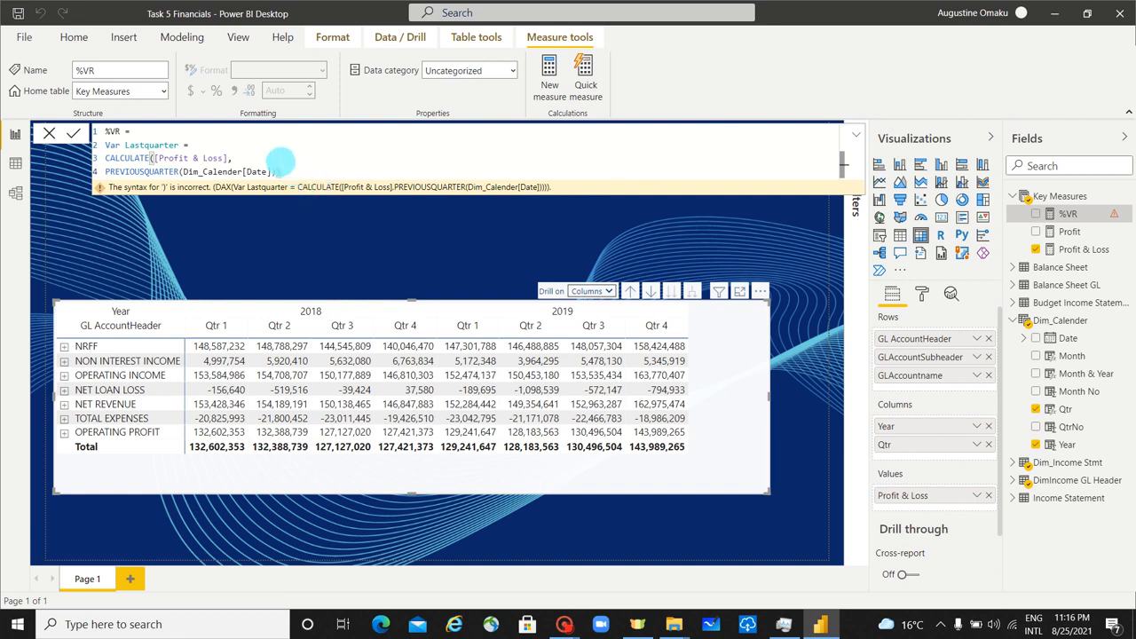
Add a Return statement at the end of the %VR formula that outputs the Lastquarter variable.
left_click(308, 174)
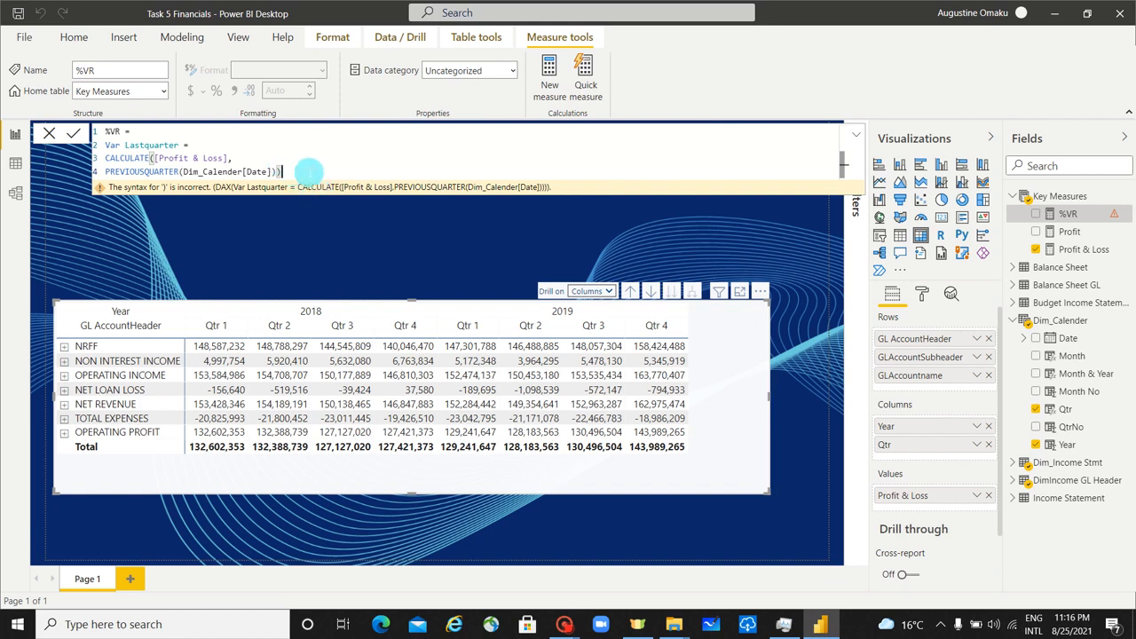
key("shift+Return")
type("Ret")
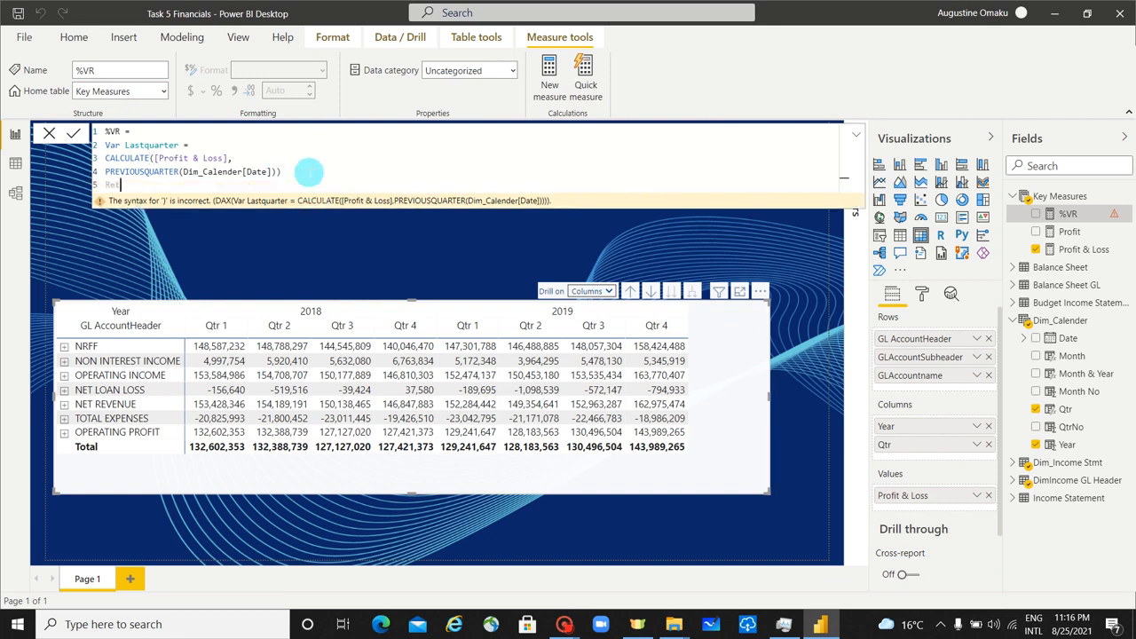
type("urn")
key("shift+Return")
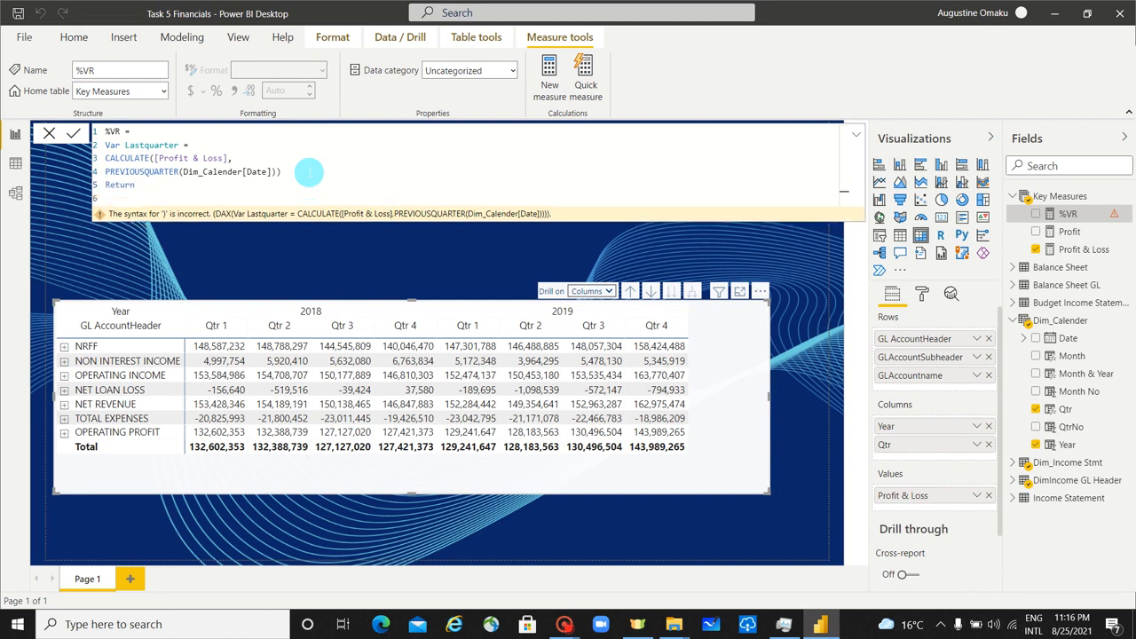
type("Las")
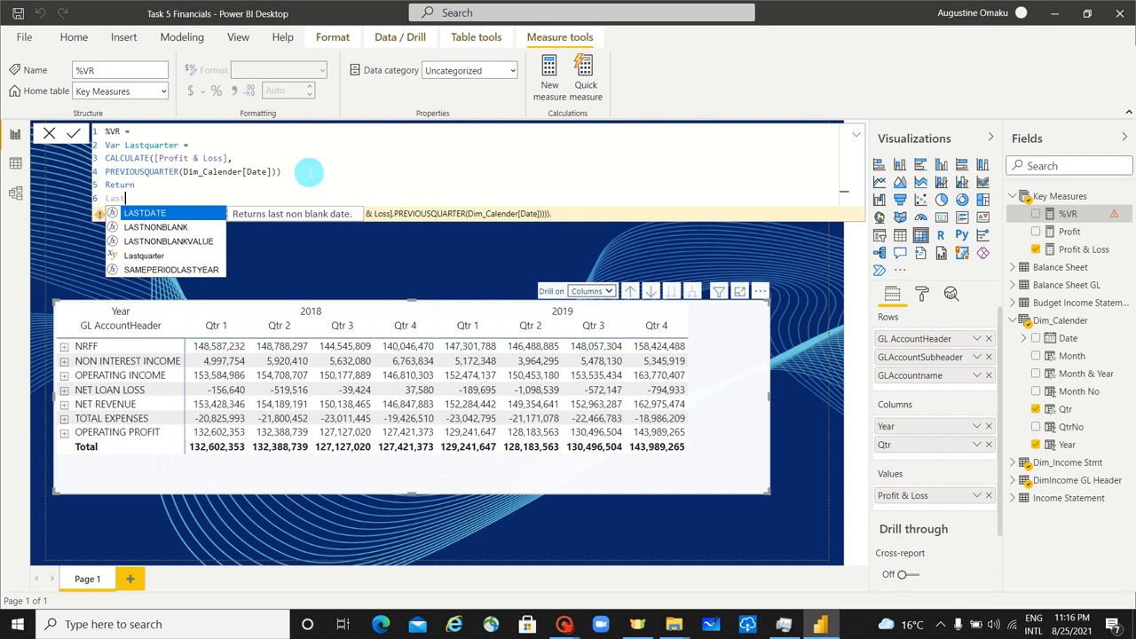
type("t")
key("Down")
key("Down")
key("Down")
key("Tab")
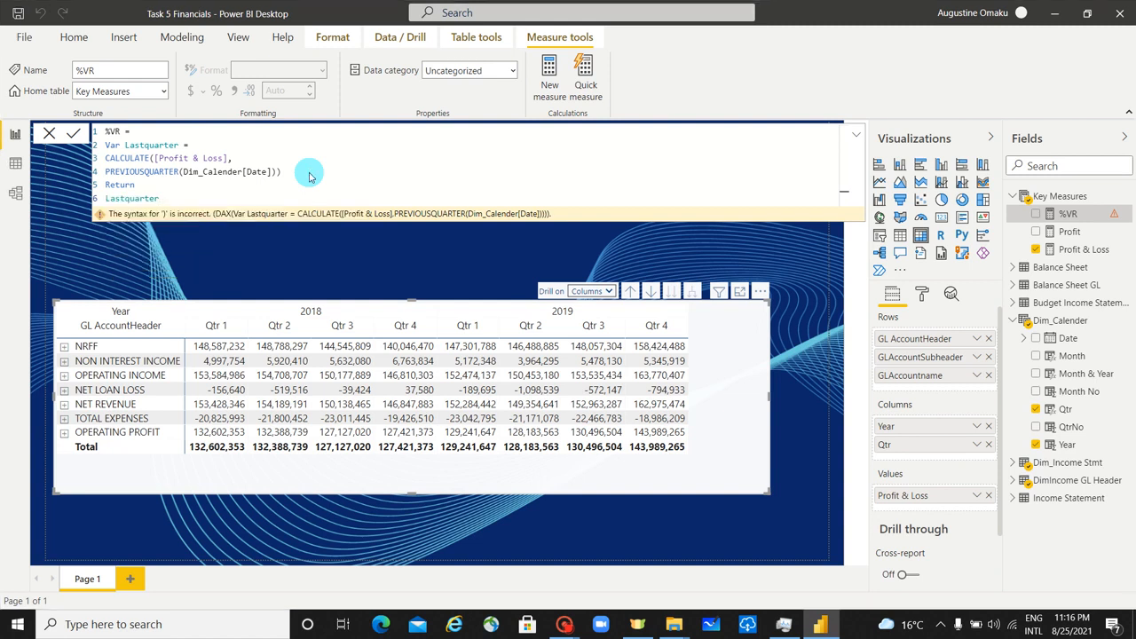
Format the %VR measure as a decimal number with thousands separators and one decimal place, and add it to the matrix values.
key("Return")
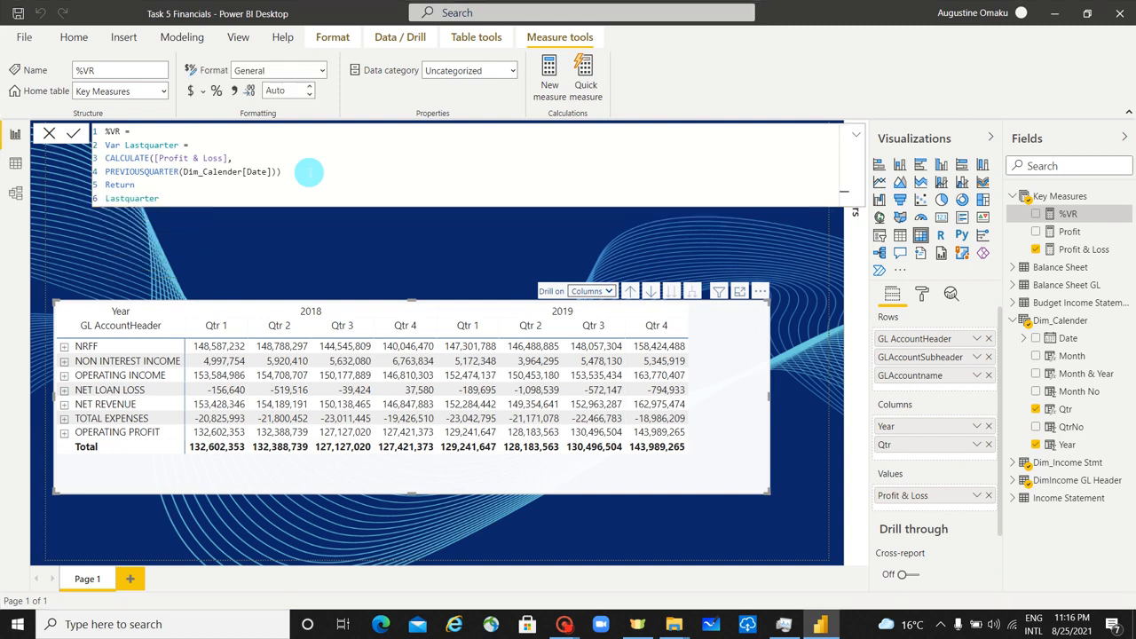
left_click(236, 94)
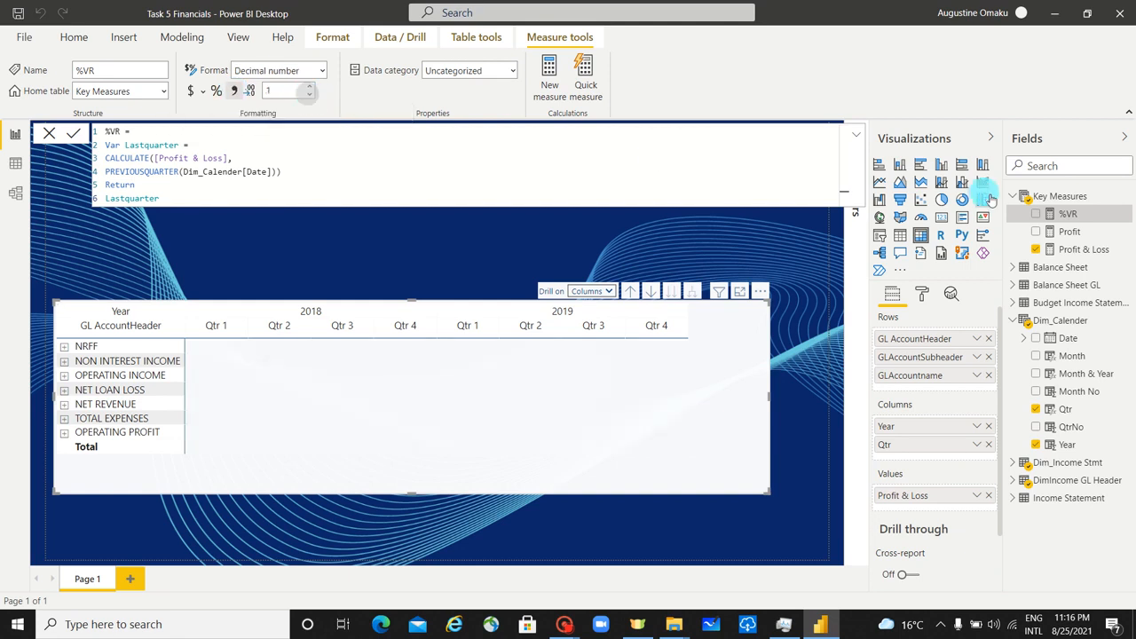
left_click(1081, 217)
left_click_drag(1081, 216, 946, 453)
left_click(1057, 224)
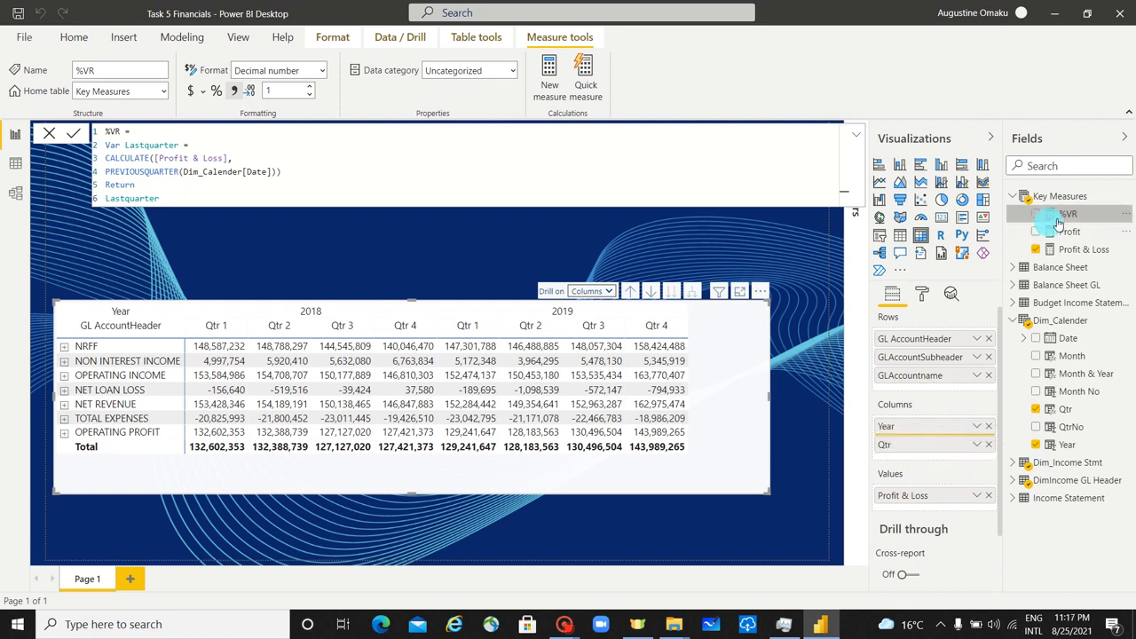
left_click_drag(1057, 223, 932, 449)
left_click(1036, 214)
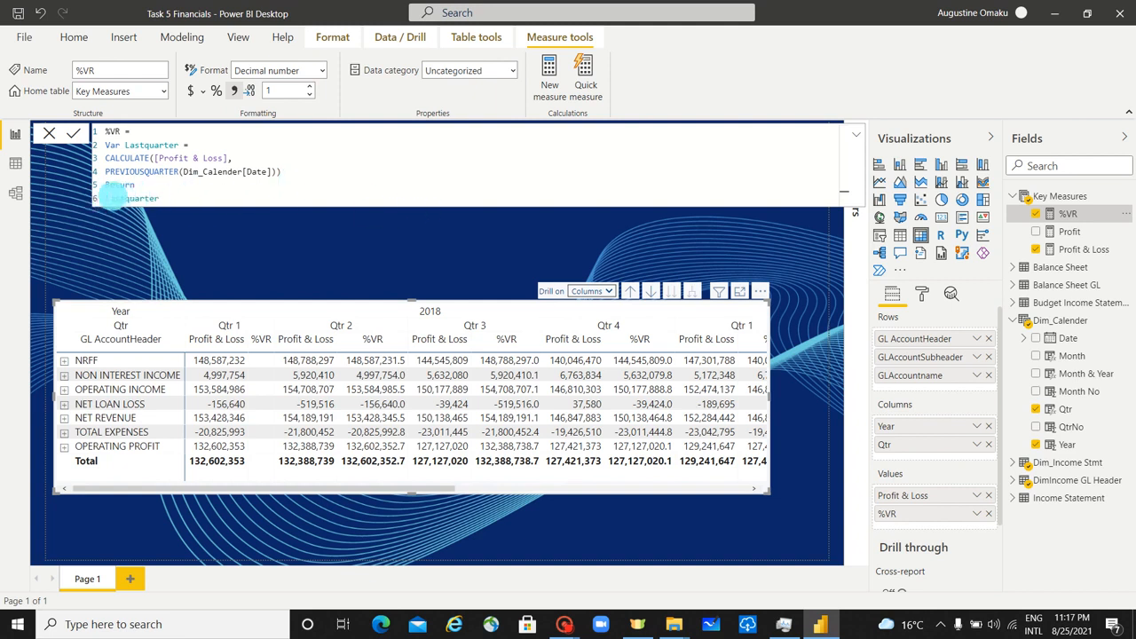
left_click(172, 196)
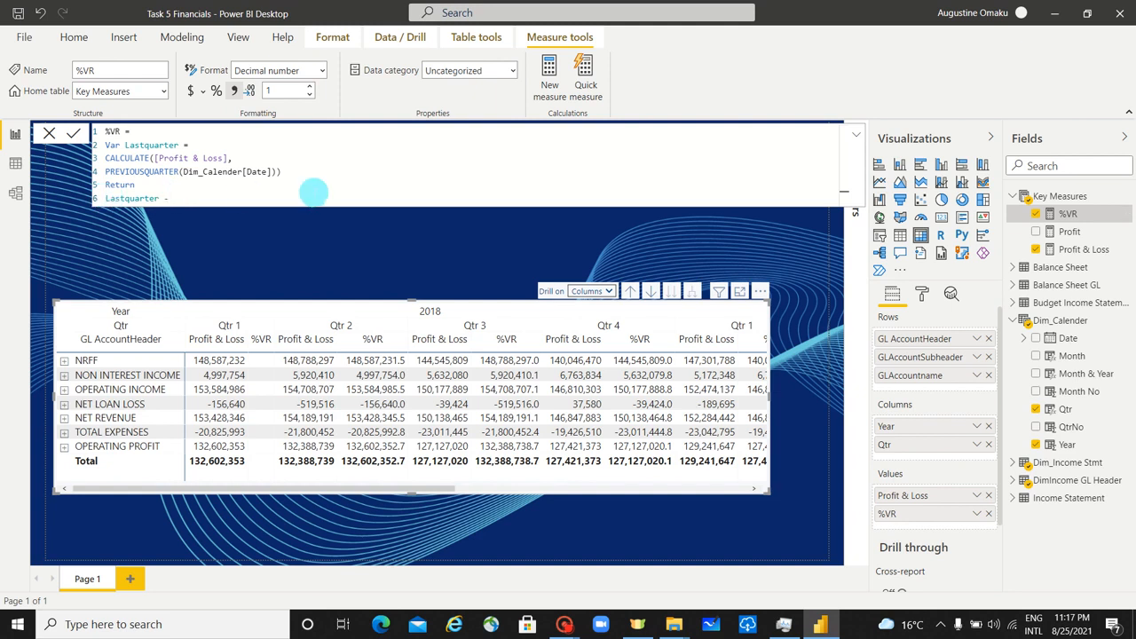
key("BackSpace")
key("BackSpace")
Insert [Profit & Loss] and a minus sign before Lastquarter on the last line of the %VR formula.
left_click(118, 208)
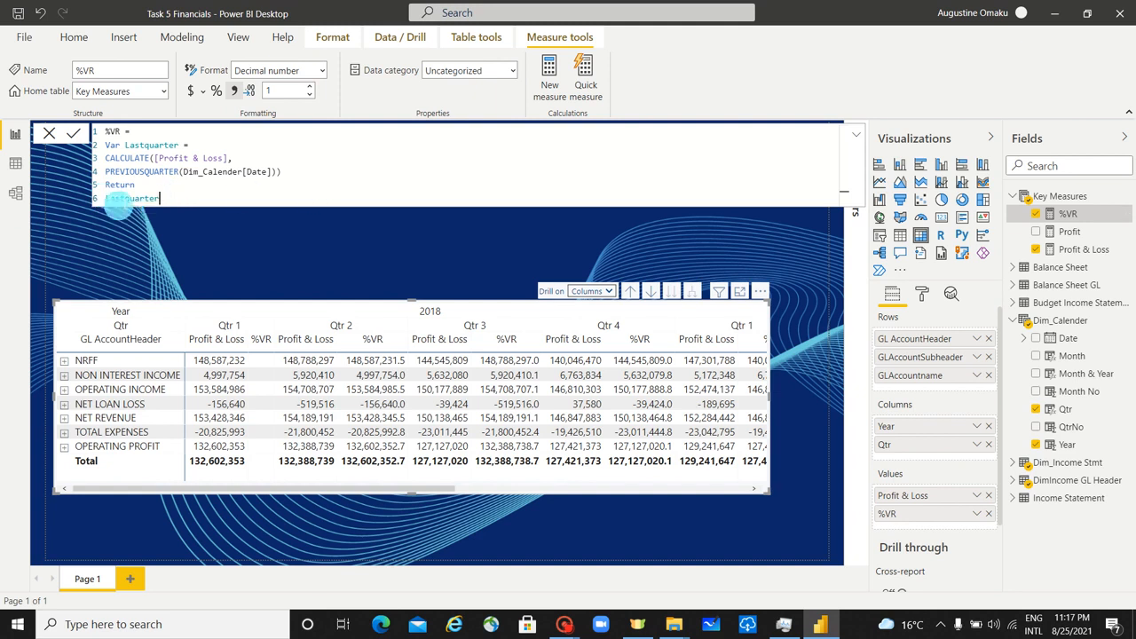
left_click(108, 198)
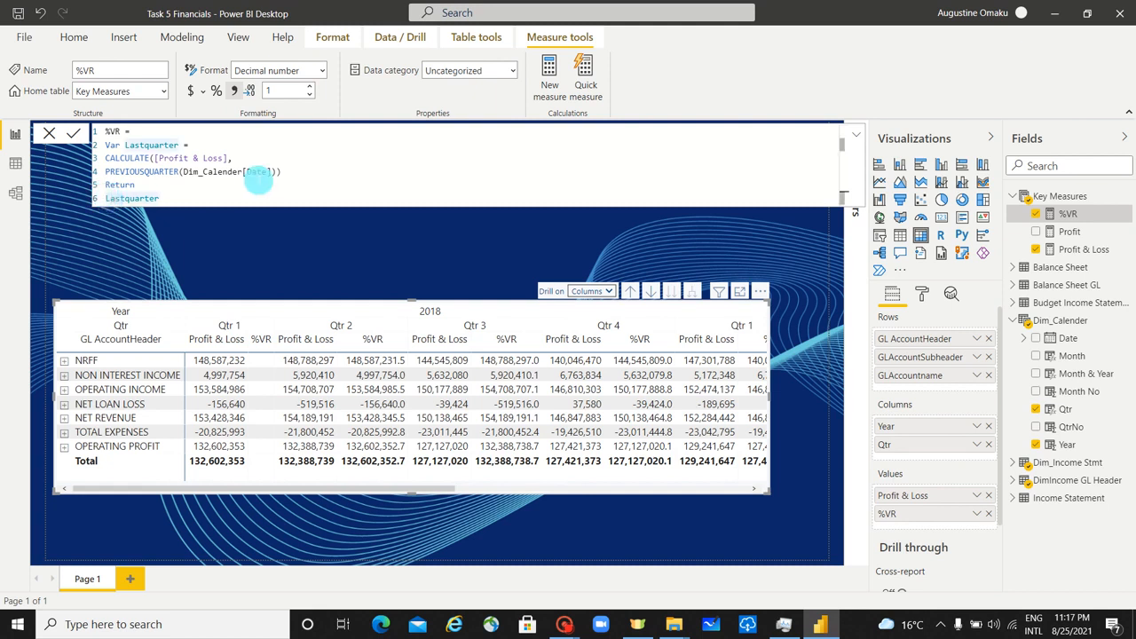
type("[pr")
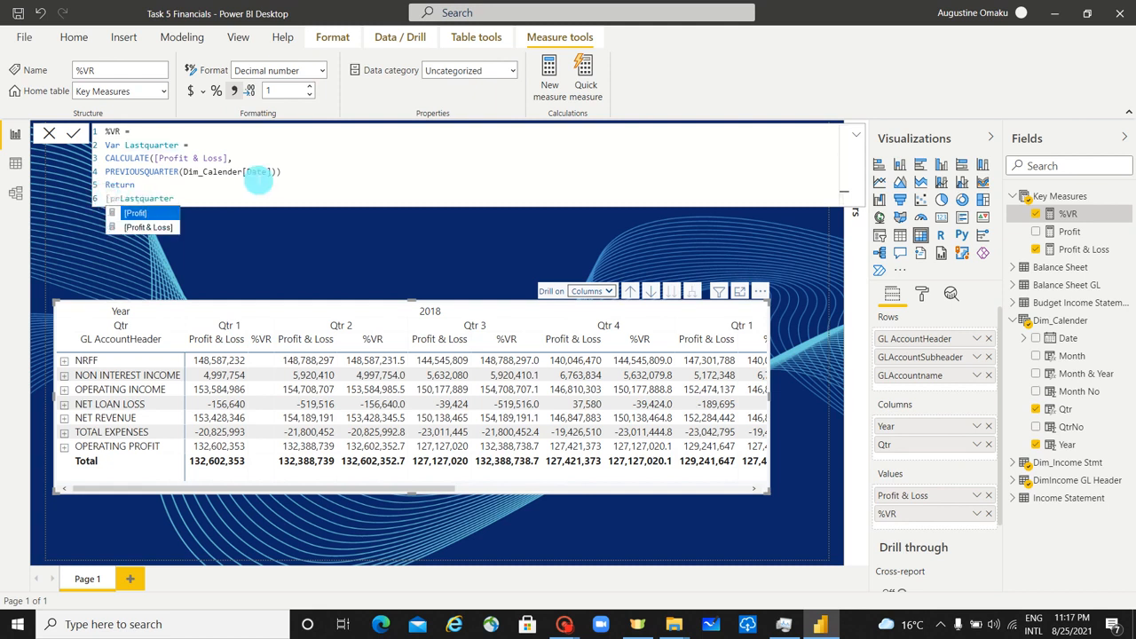
key("Down")
key("Tab")
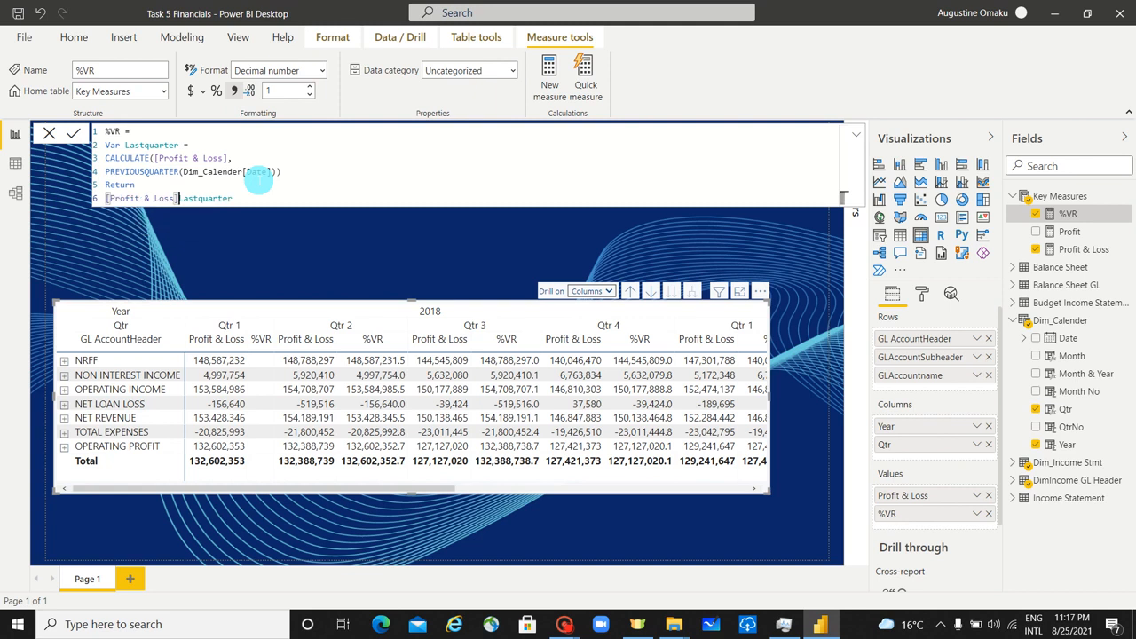
type("-")
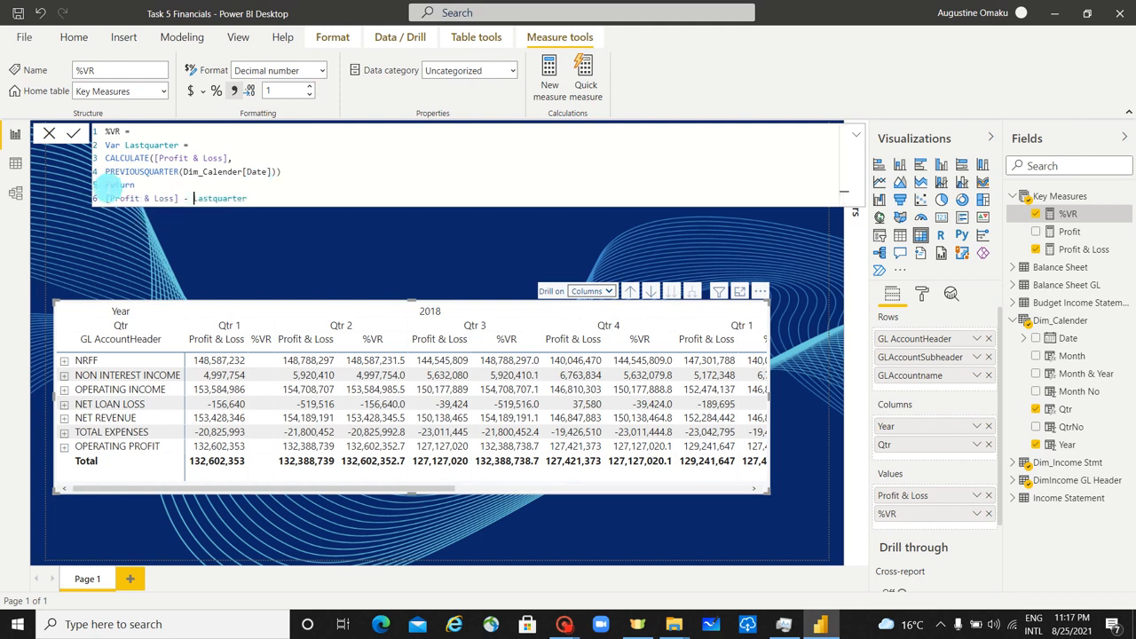
Divide the difference, enclosed in parentheses, by Lastquarter and format the %VR measure as a percentage.
left_click(106, 197)
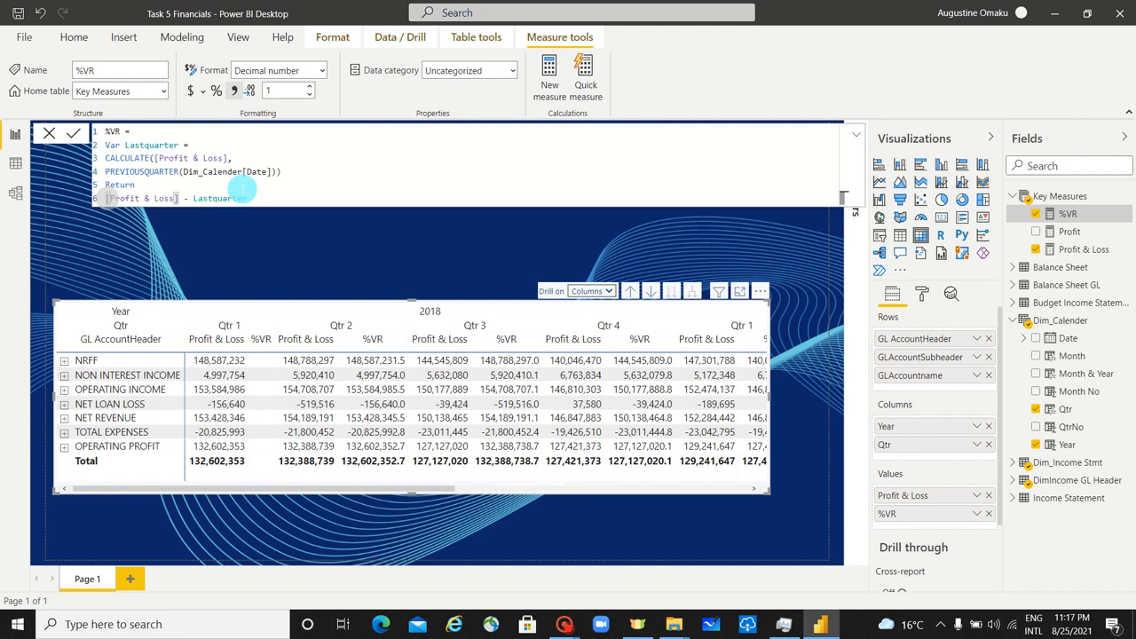
type("(")
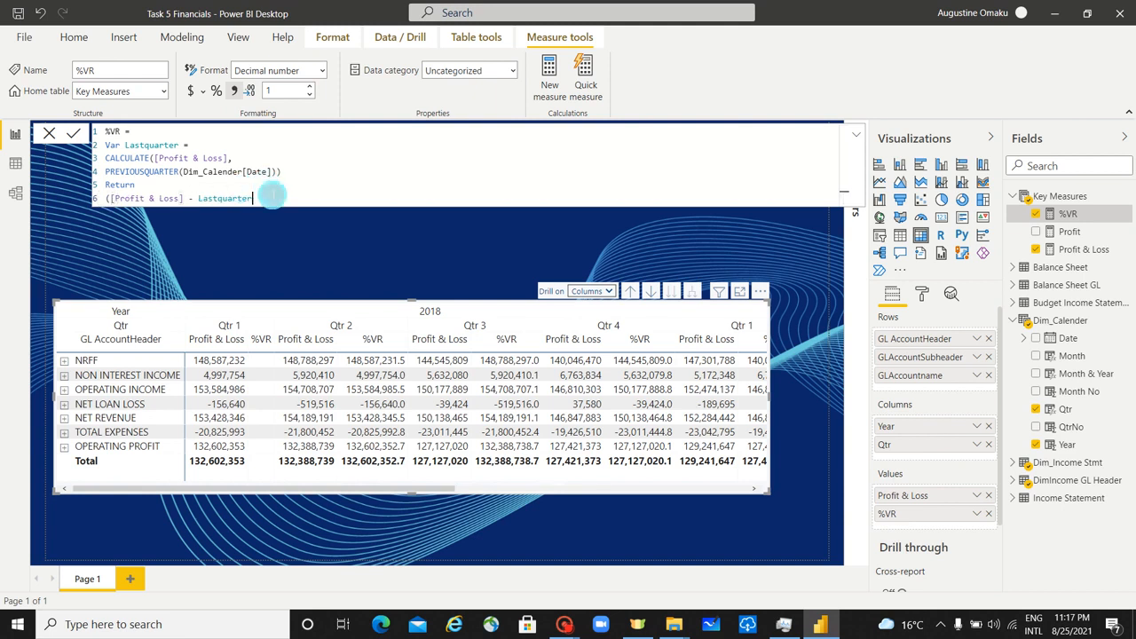
left_click(271, 195)
type(")/las")
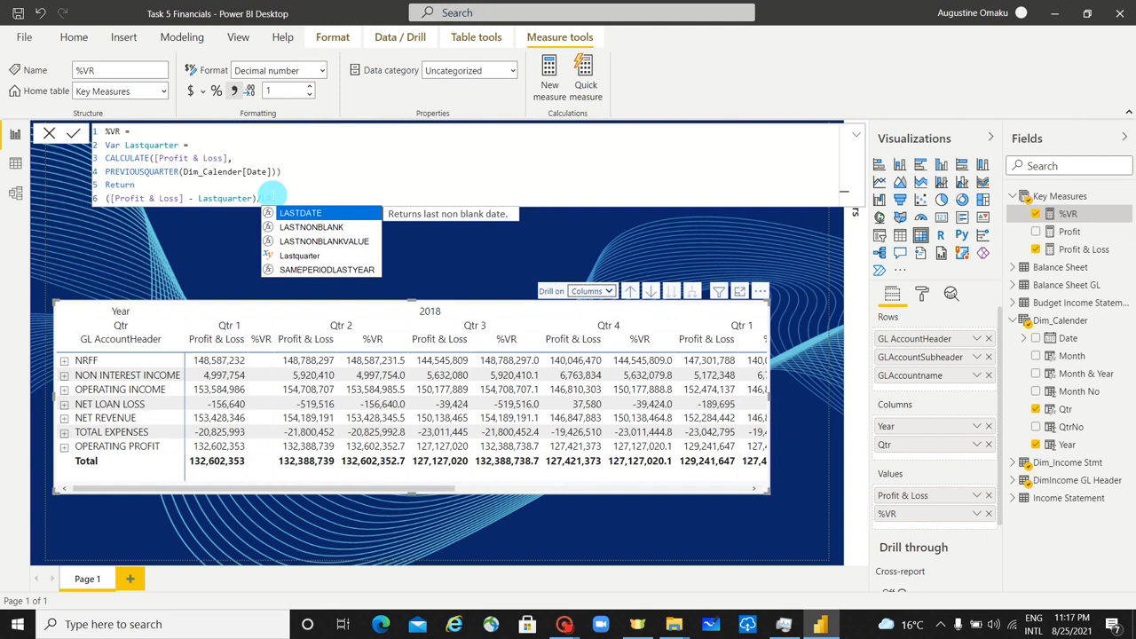
key("Down")
key("Tab")
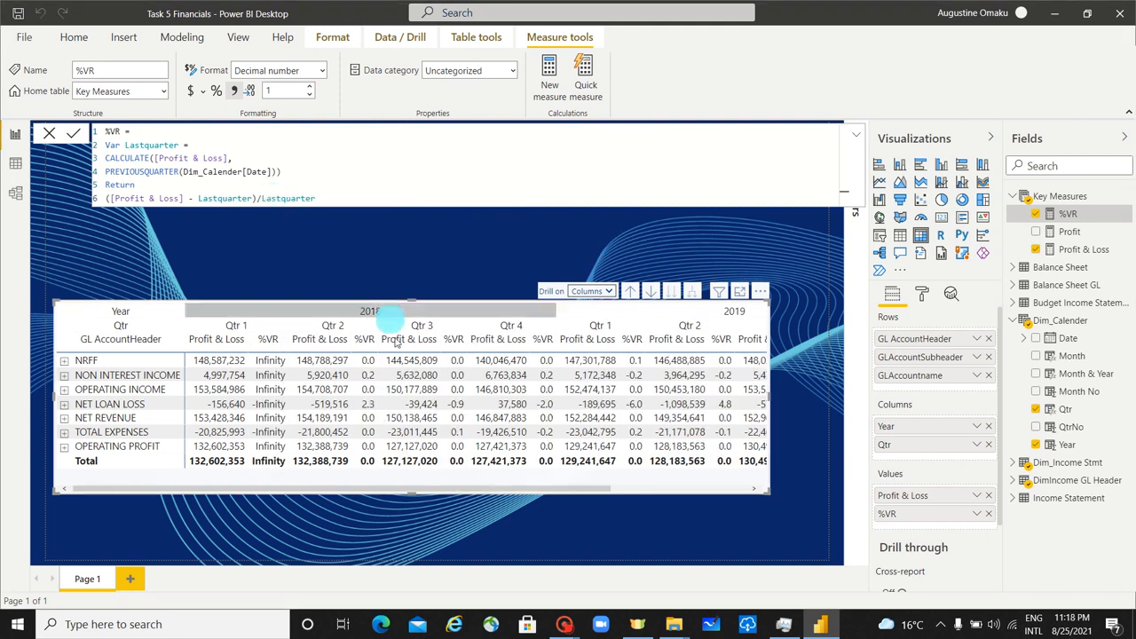
left_click(217, 95)
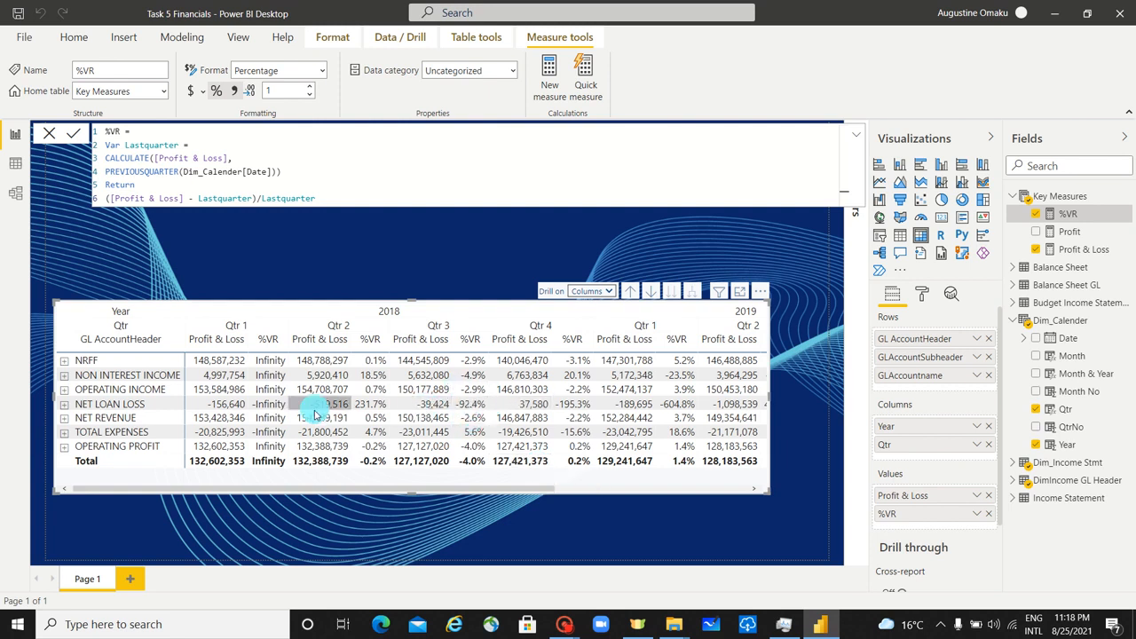
Wrap the Lastquarter divisor of the %VR formula in an ABS function and commit the measure.
left_click(257, 198)
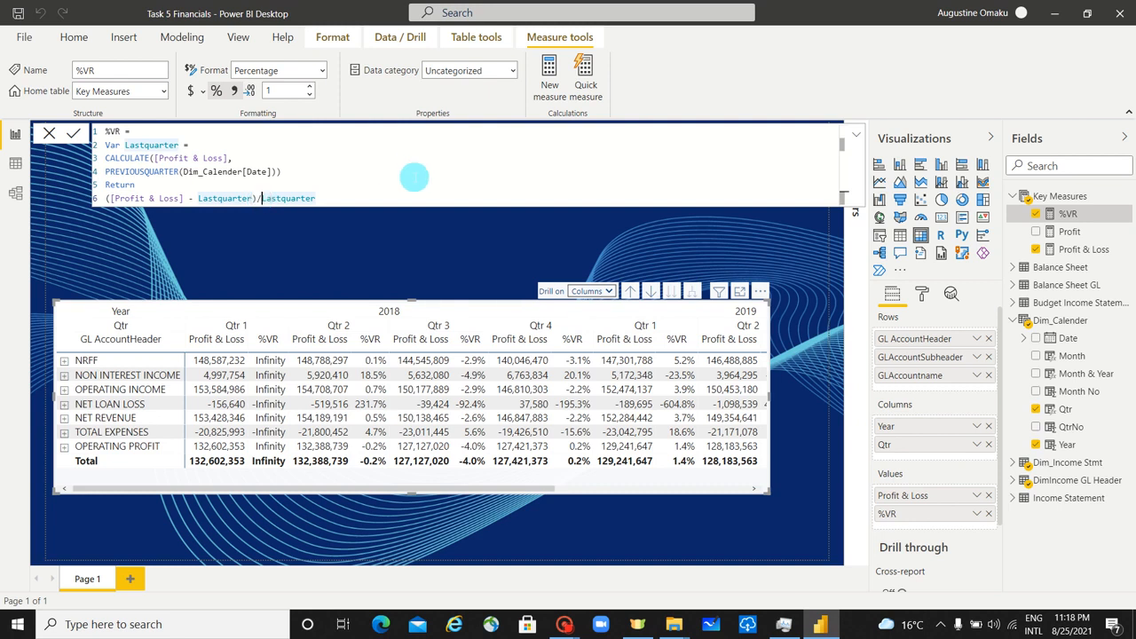
type("ABS")
left_click_drag(276, 200, 305, 203)
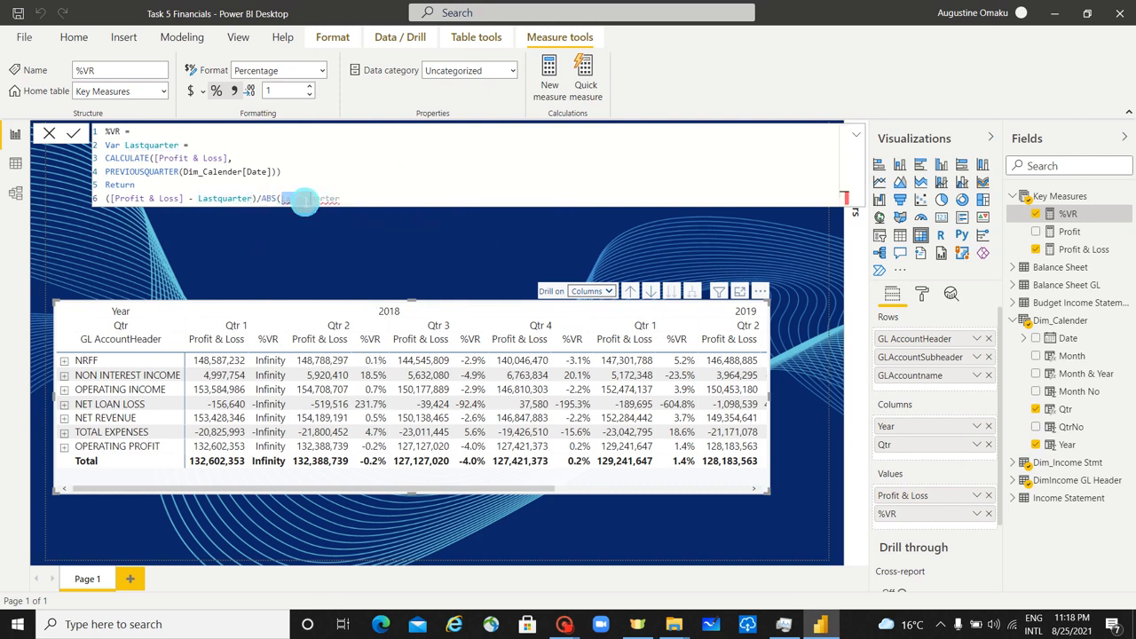
left_click(368, 197)
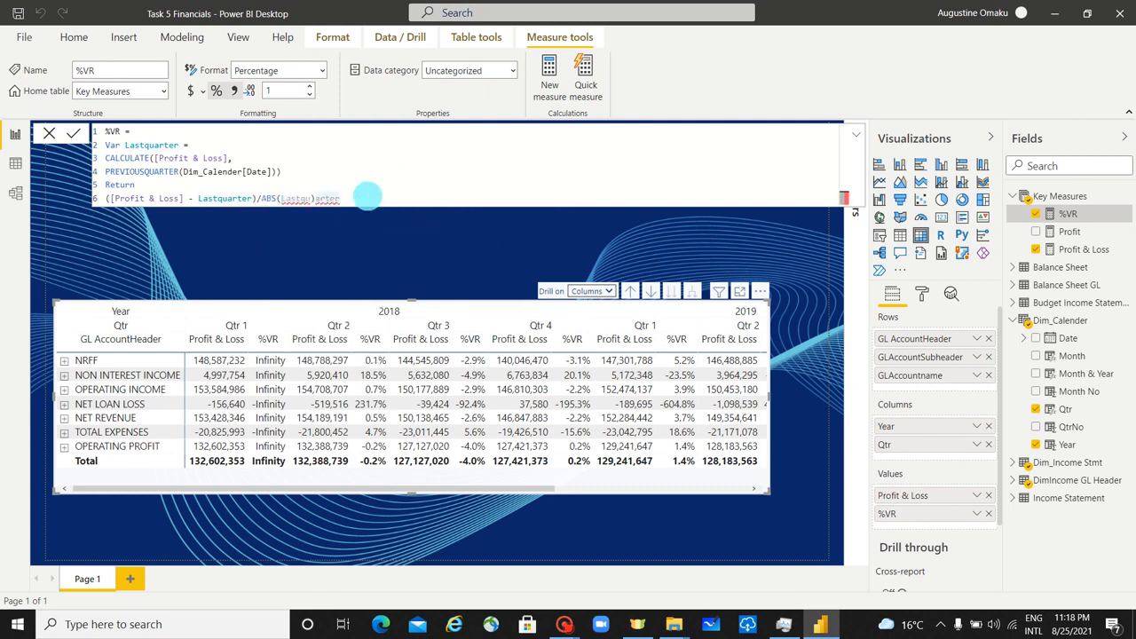
key("ctrl+z")
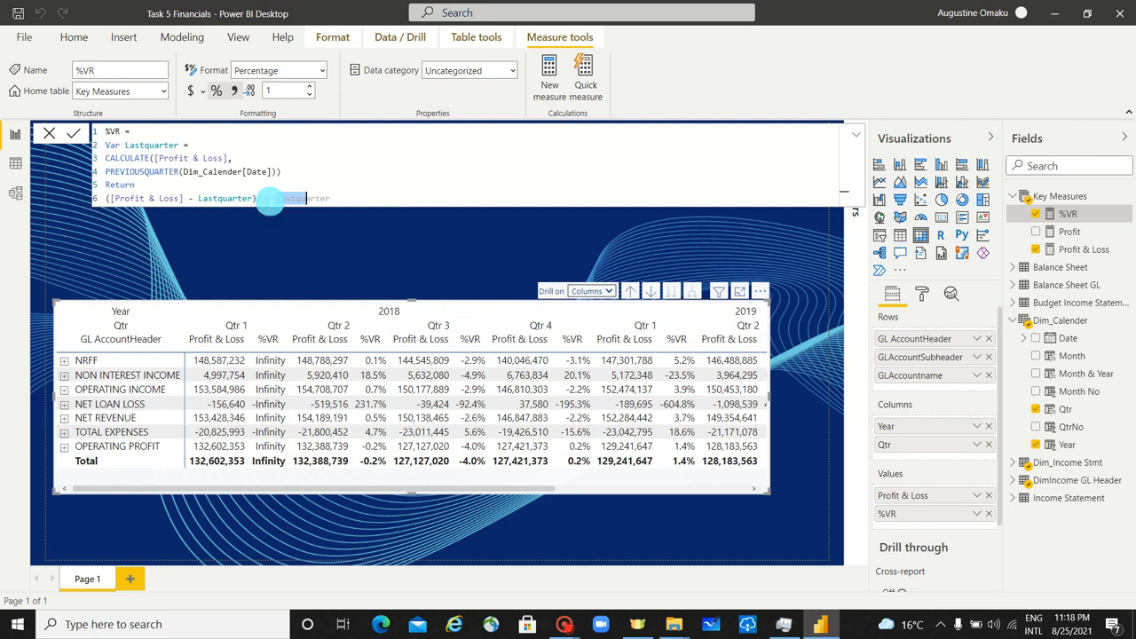
left_click(171, 184)
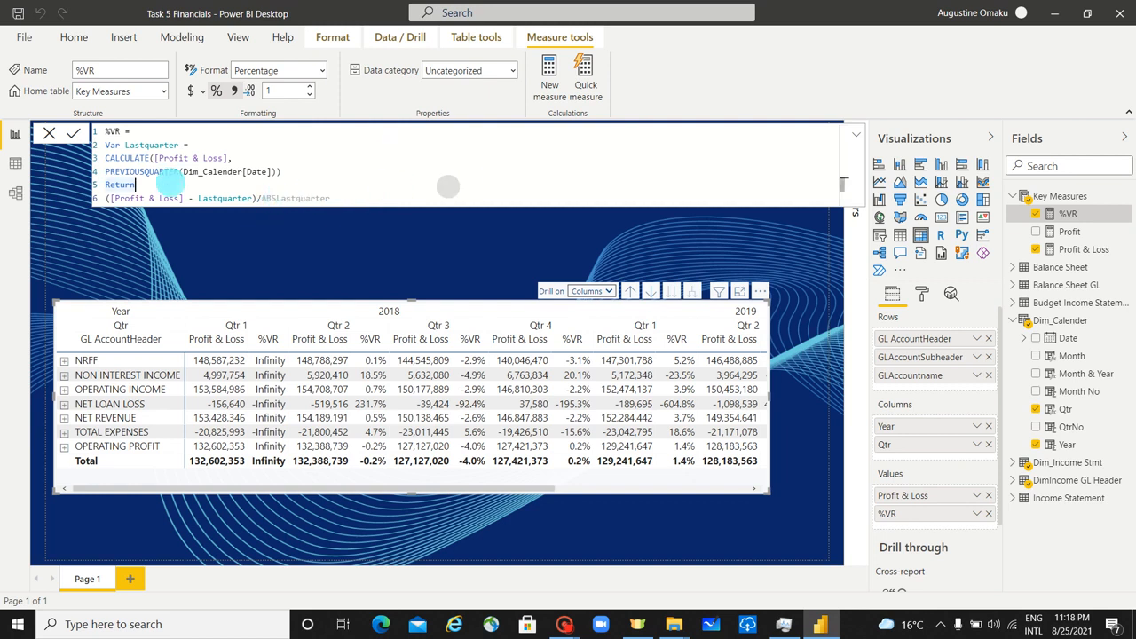
left_click(276, 197)
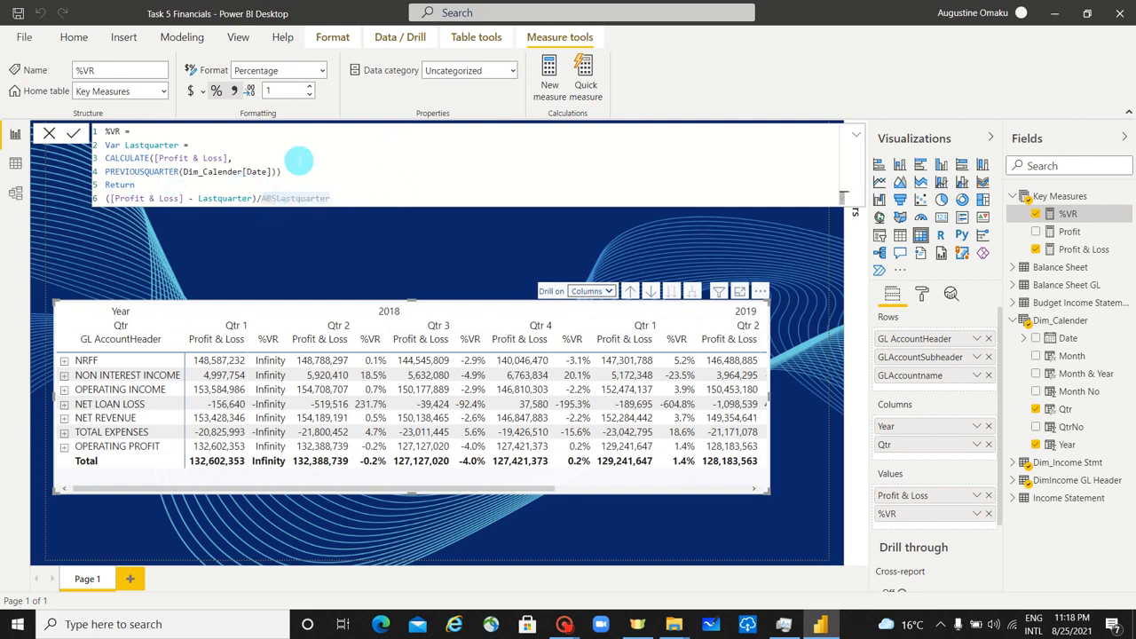
type("(Lastquarter")
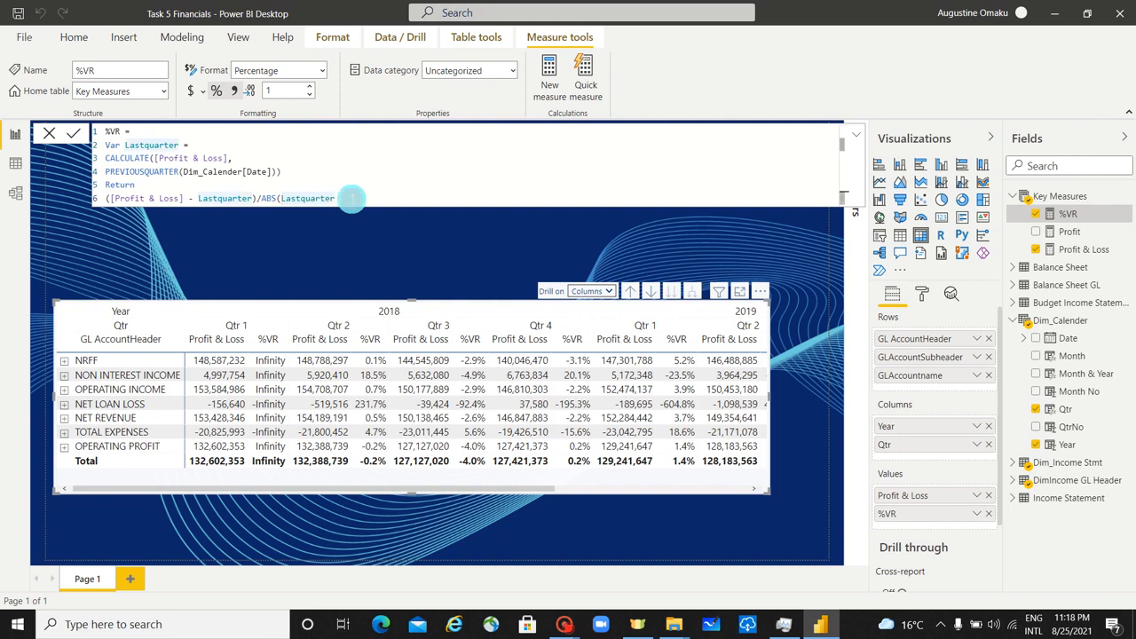
type(")")
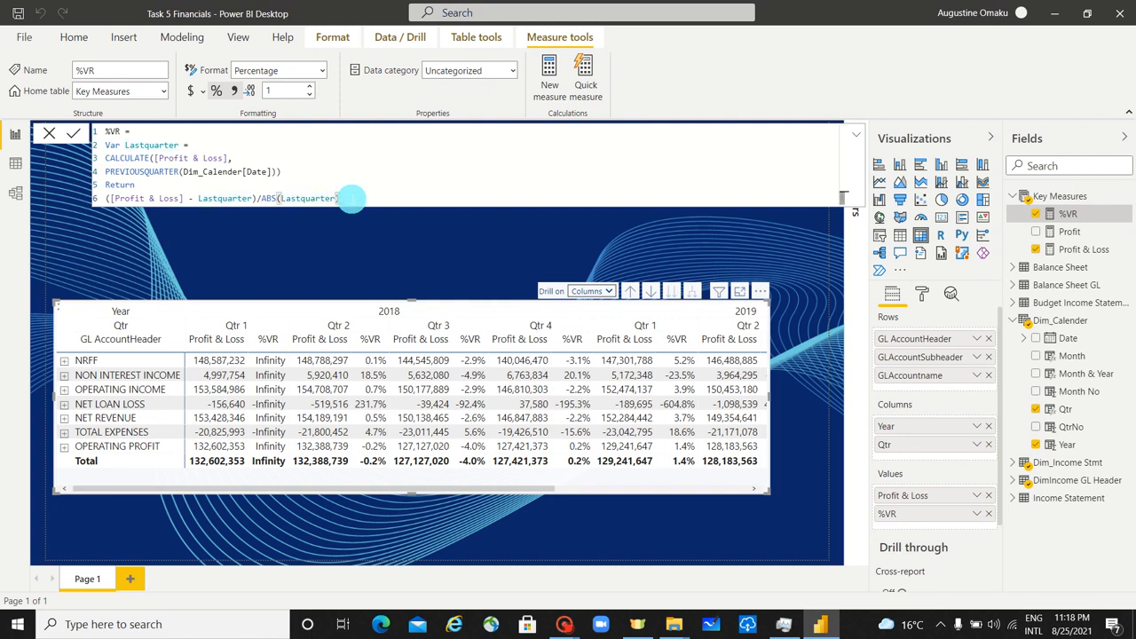
key("Return")
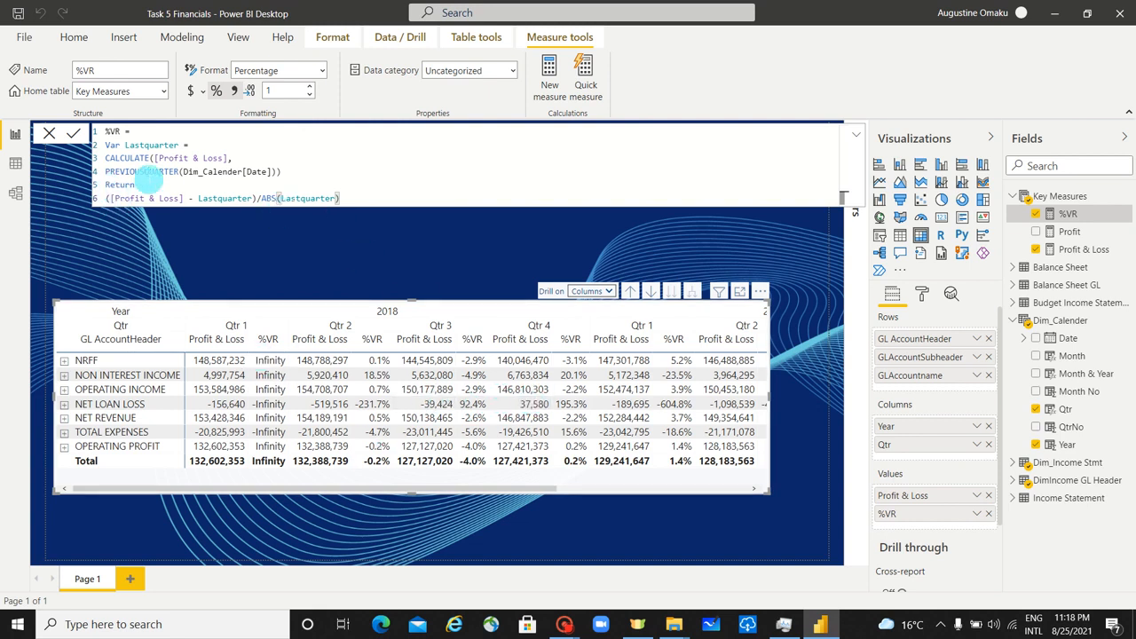
Begin an IF function on a new line after Return, testing whether ([Profit & Loss] - Lastquarter)/ABS(Lastquarter) is greater than 10000000.
key("shift+Return")
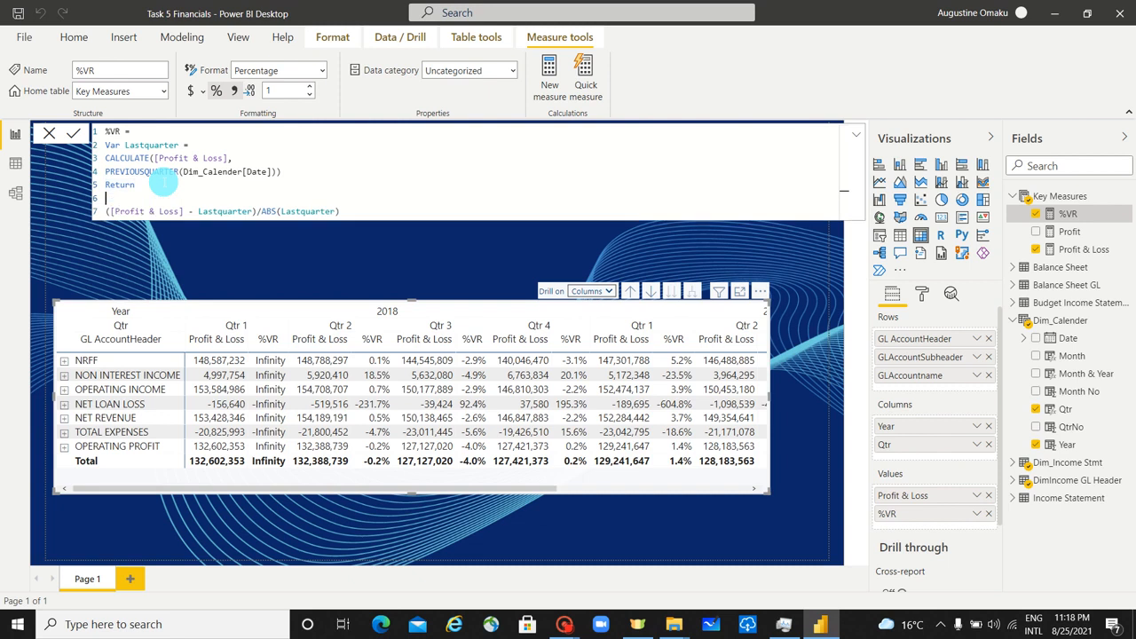
type("IF")
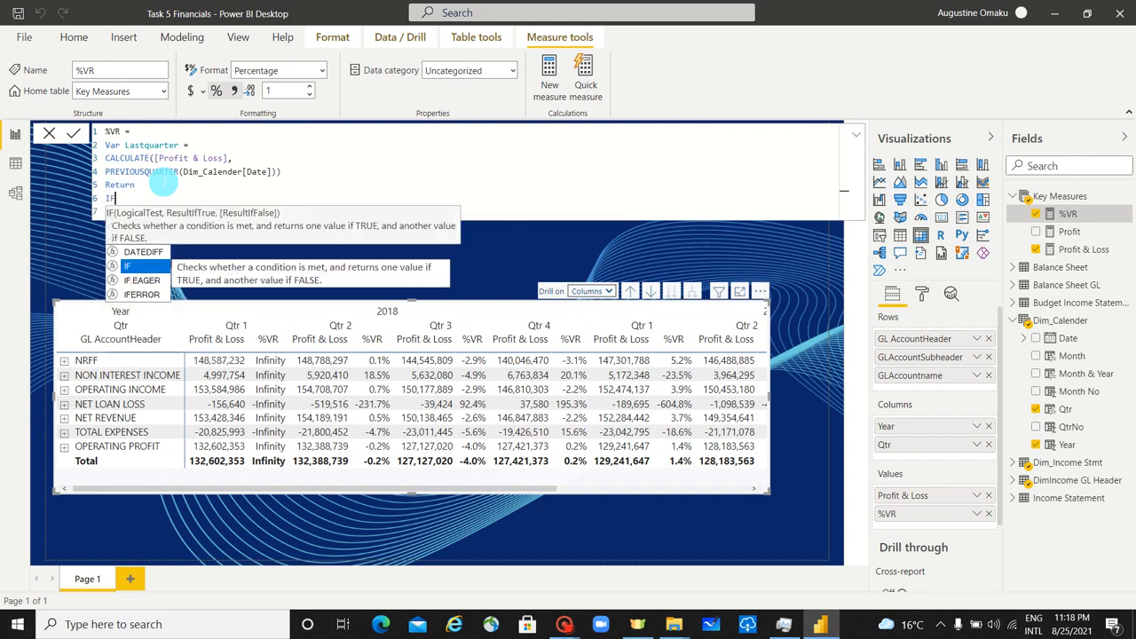
type("(")
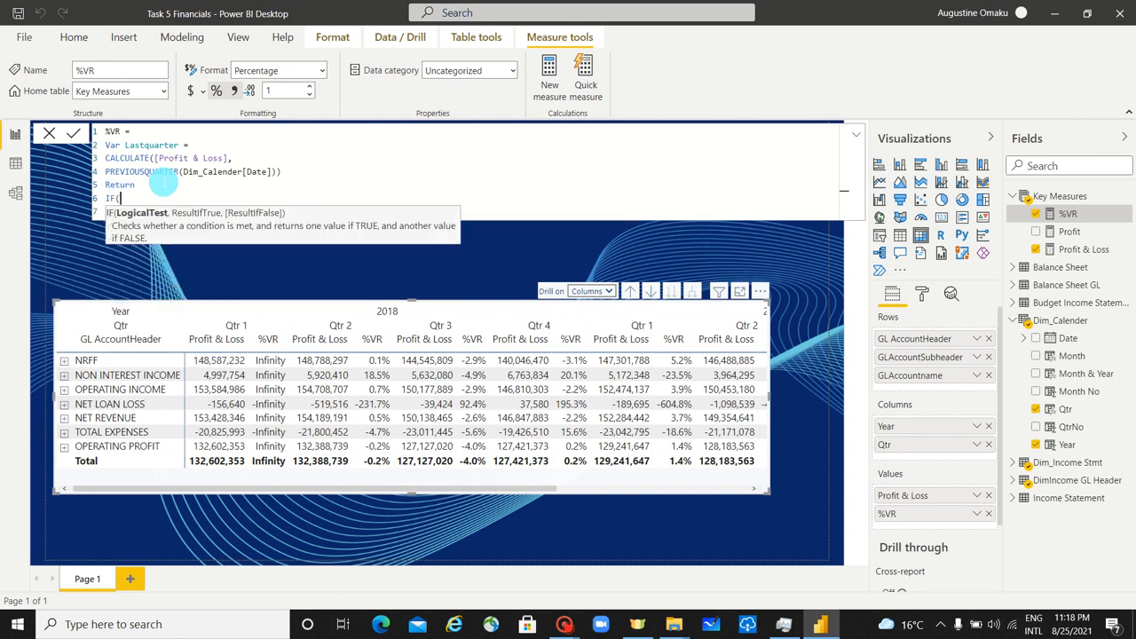
left_click(482, 211)
type("([Profit & Loss] - Lastquarter)/ABS(Lastquarter)")
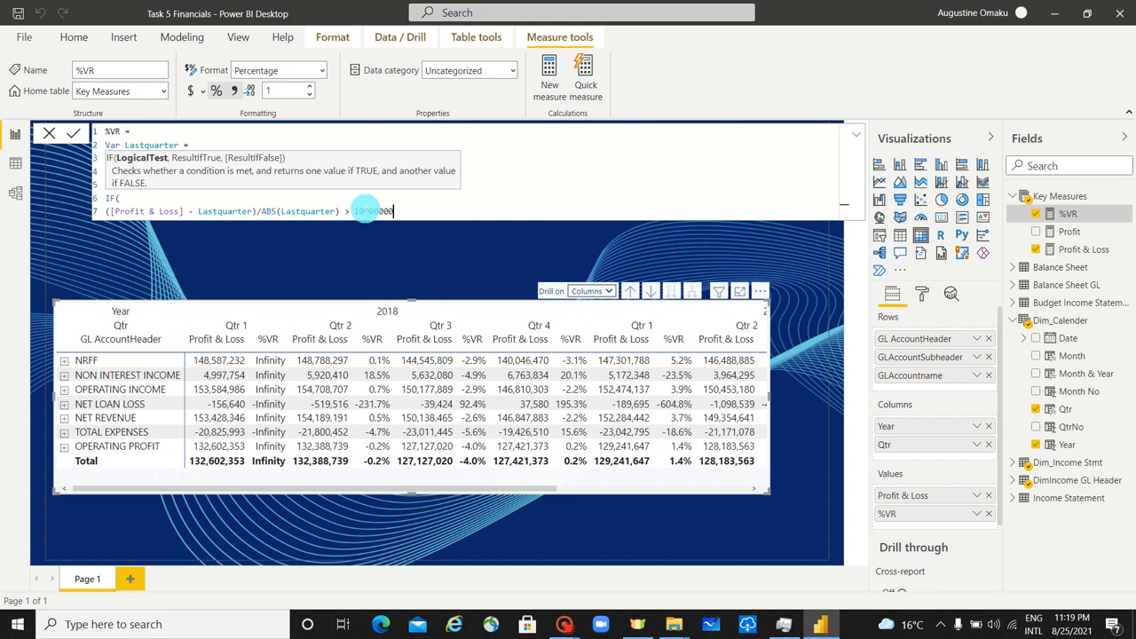
Set BLANK() as the IF function's result when true and start its false-result argument.
type(",BA")
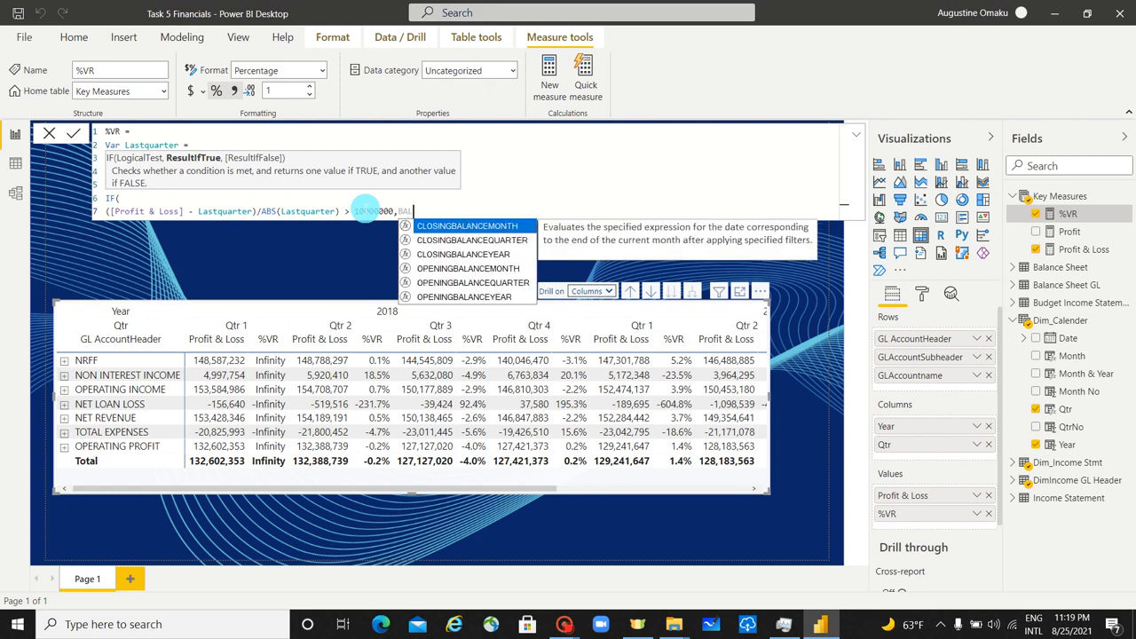
key("BackSpace")
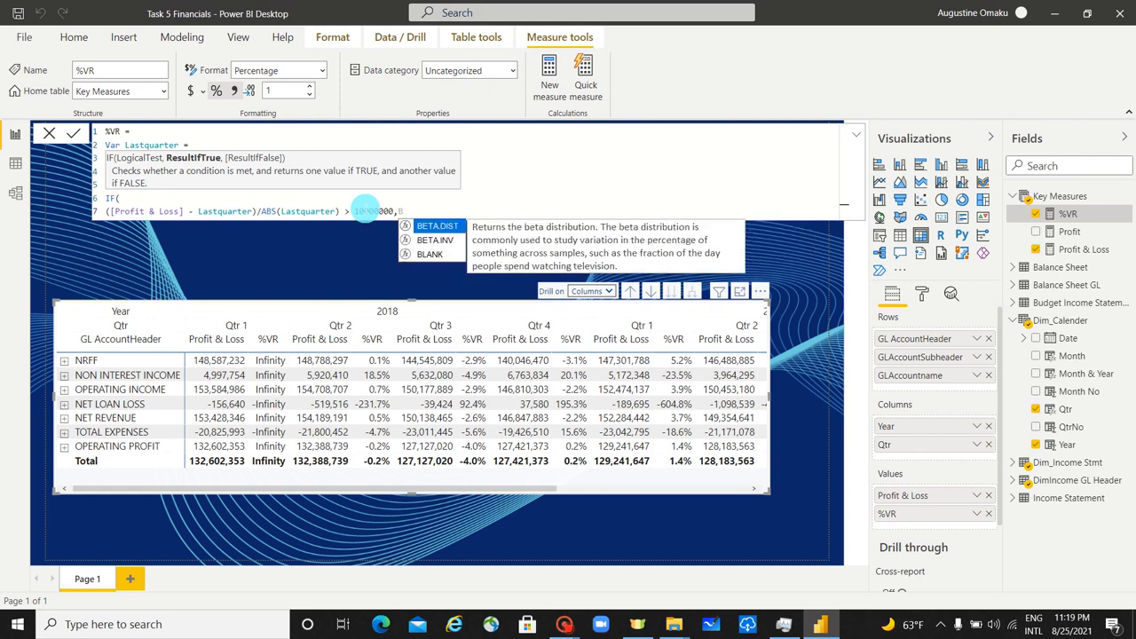
type("LA")
key("Tab")
type(")")
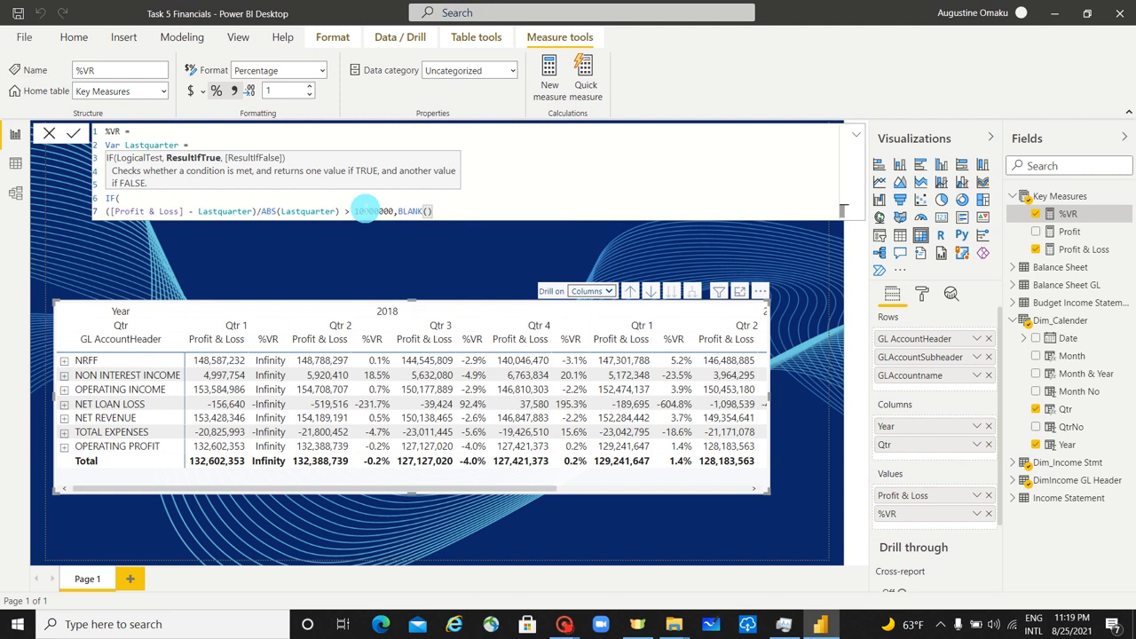
type(",")
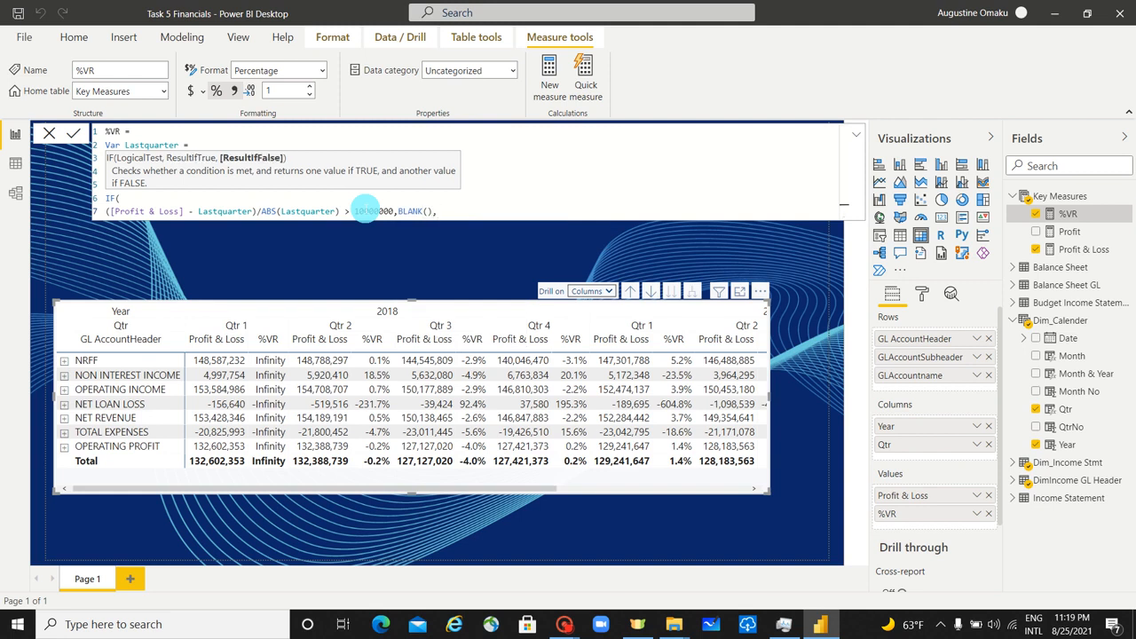
Copy the whole IF block and paste it on a new line as the first IF's false result.
left_click_drag(437, 211, 110, 197)
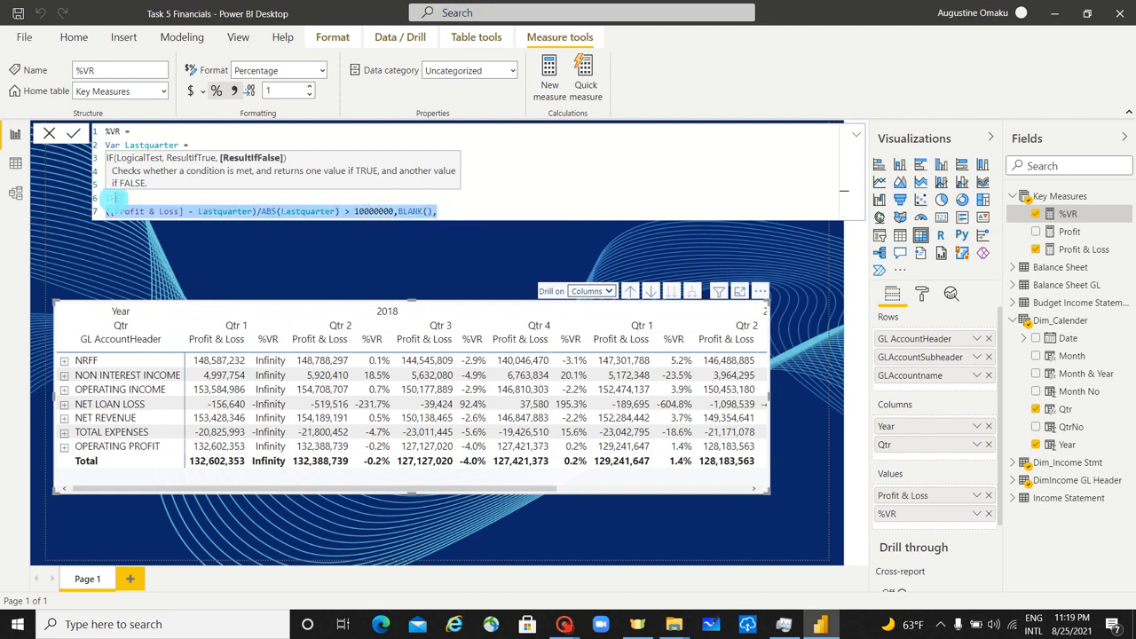
left_click(471, 209)
key("shift+Return")
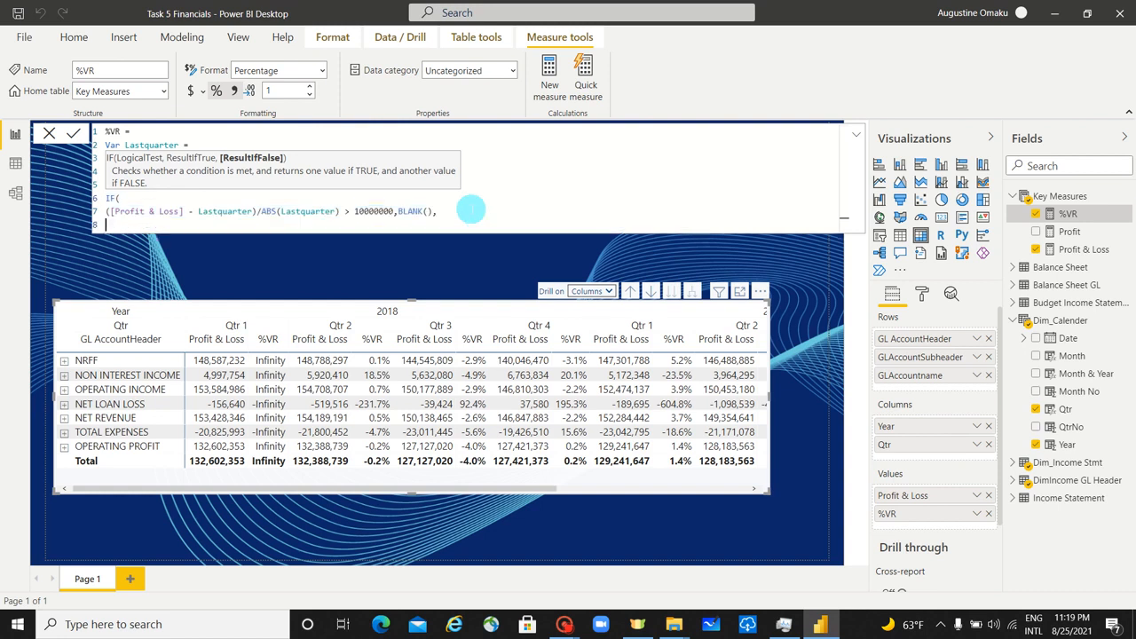
type("IF( ([Profit & Loss] - Lastquarter)/ABS(Lastquarter) > 10000000,BLANK(),")
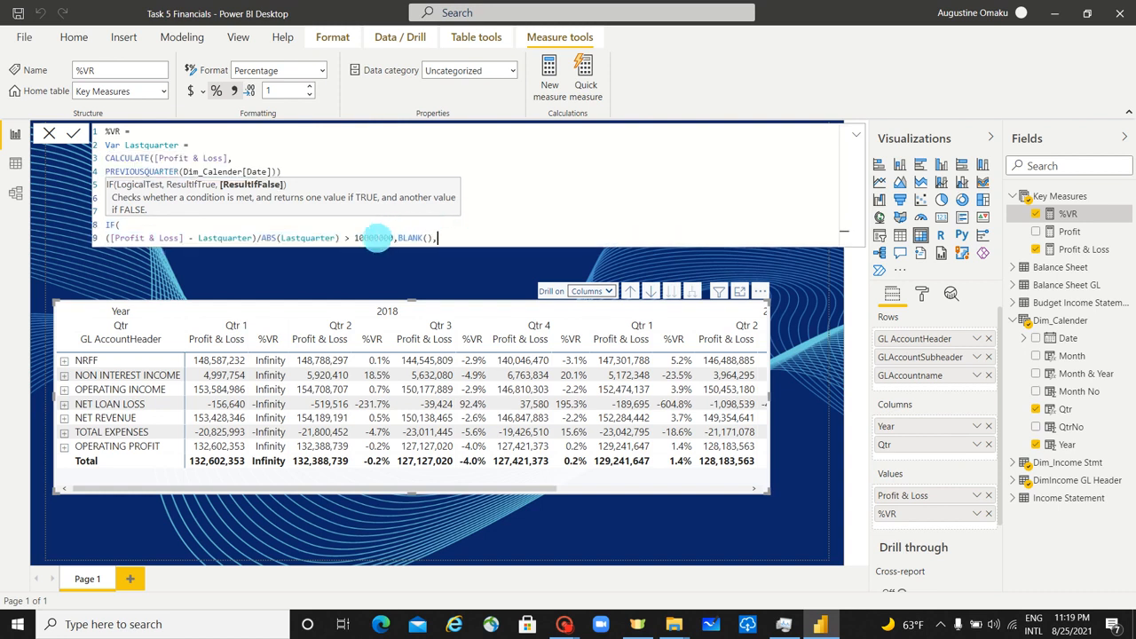
Change the second IF's condition in the %VR formula to test for values < -10000000.
left_click(350, 237)
key("BackSpace")
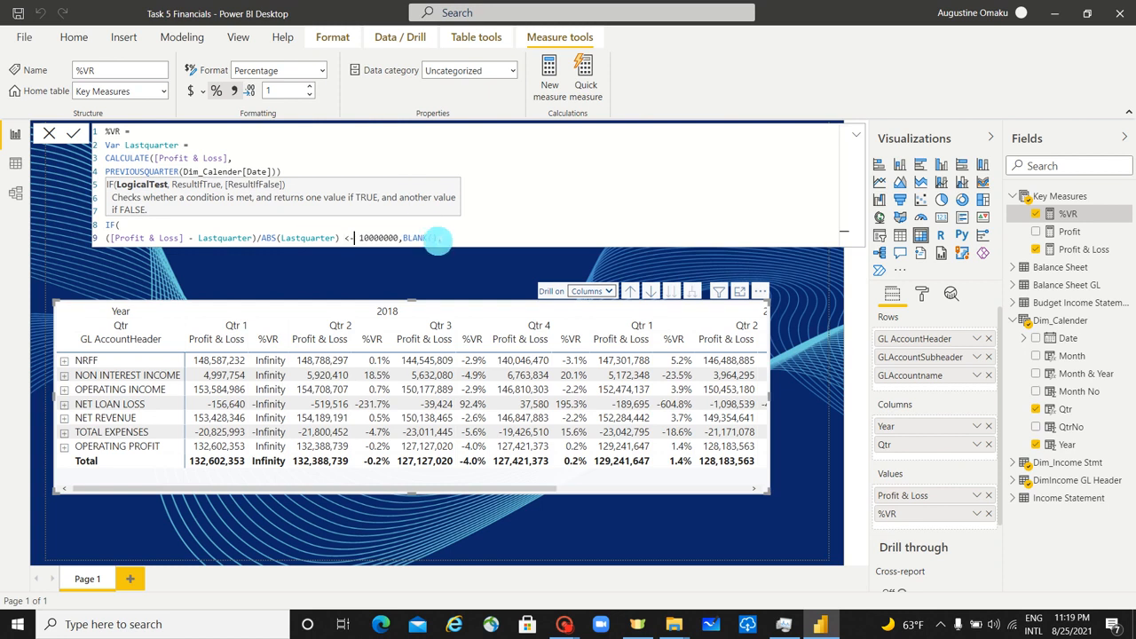
left_click(447, 237)
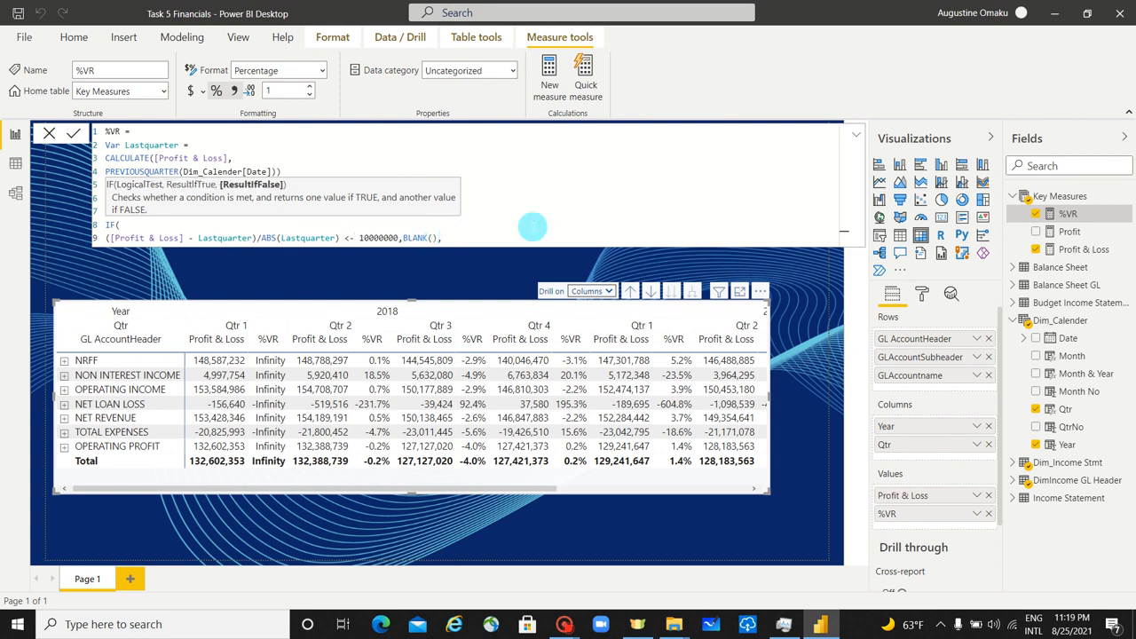
Copy ([Profit & Loss] - Lastquarter)/ABS(Lastquarter) onto a new line as the final false result, close both IF functions and commit the measure.
key("shift+Return")
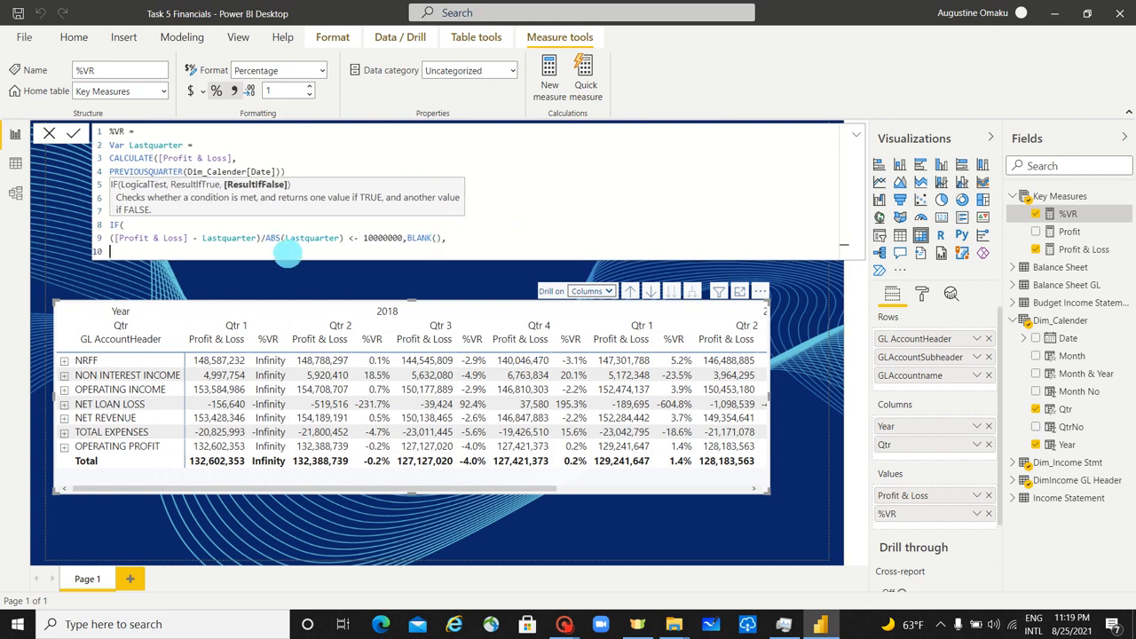
left_click_drag(105, 238, 344, 238)
key("ctrl+c")
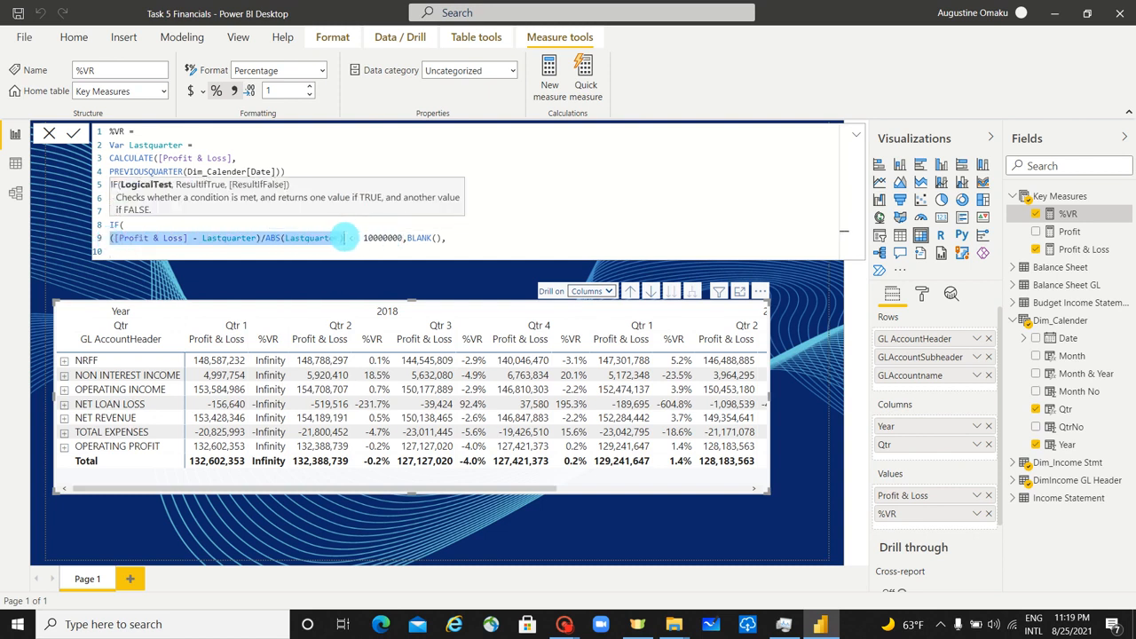
left_click(278, 255)
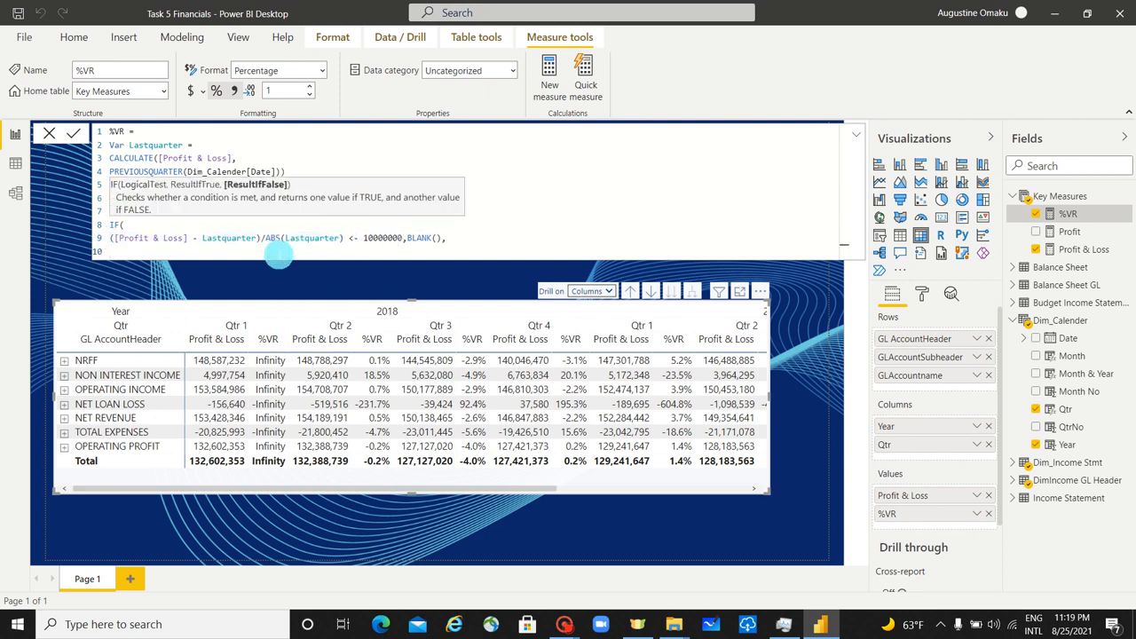
key("ctrl+v")
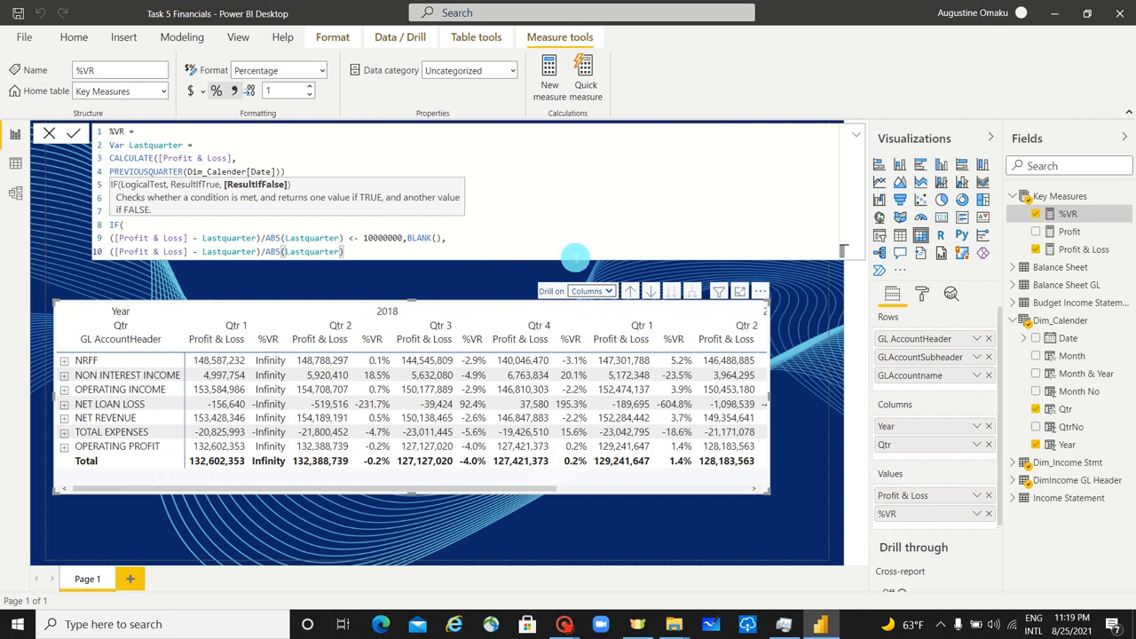
type("))")
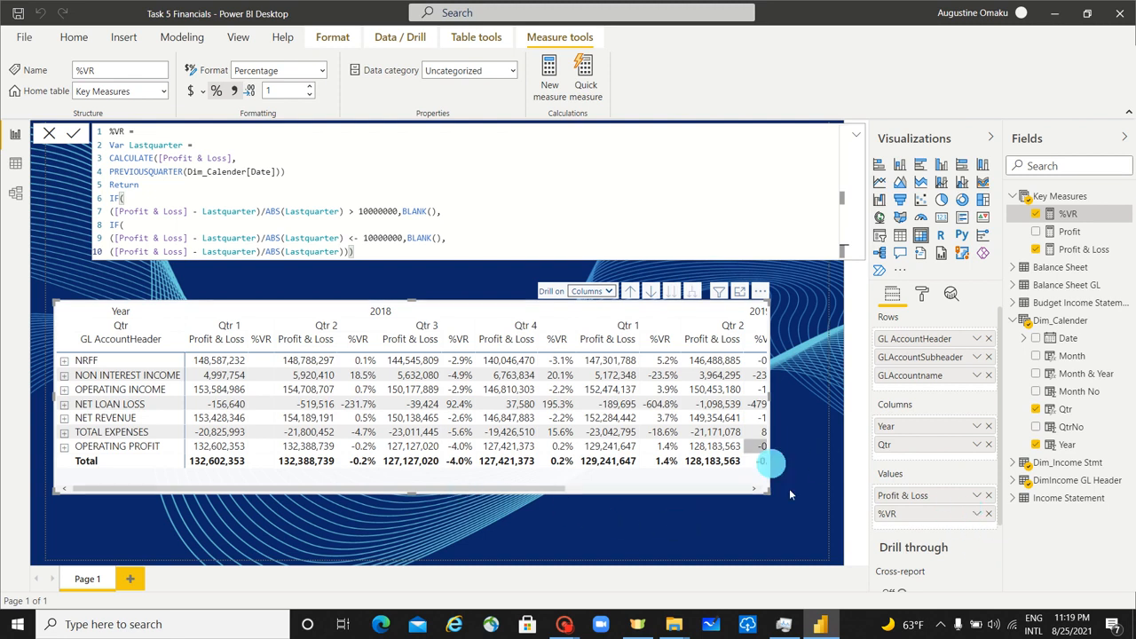
Open icon conditional formatting for the %VR values and apply it to values and totals.
left_click(977, 515)
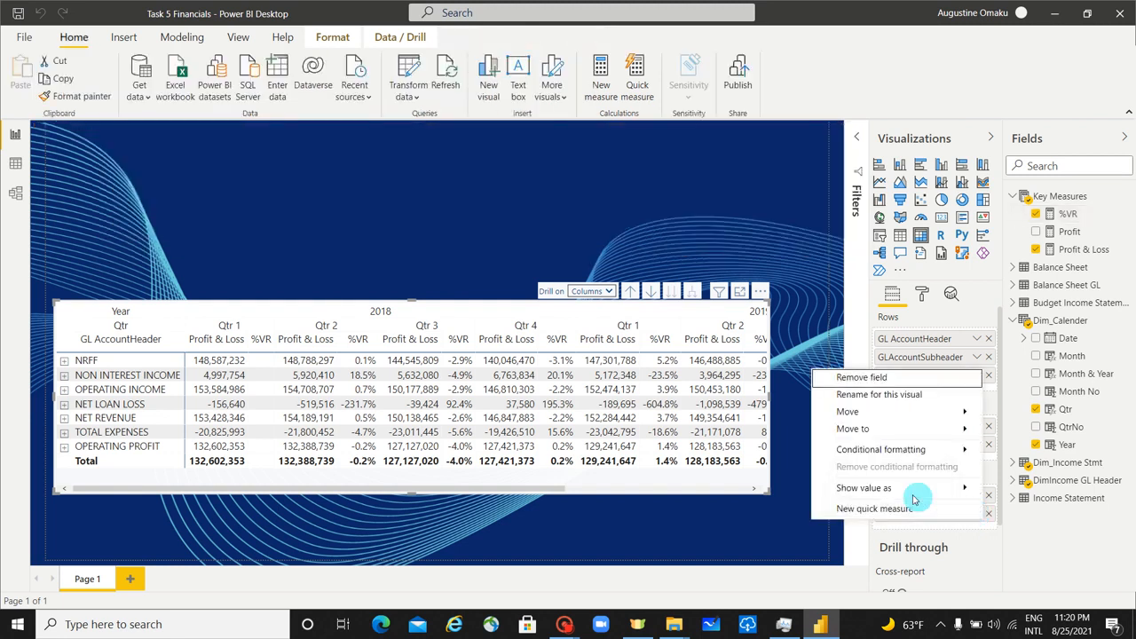
mouse_move(894, 450)
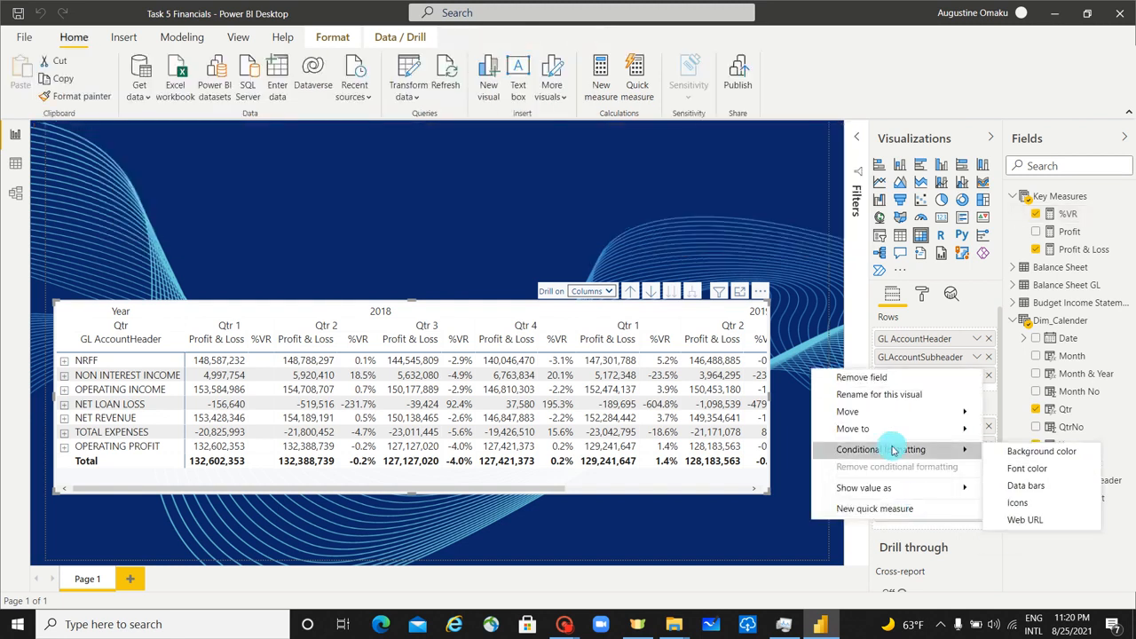
left_click(1062, 501)
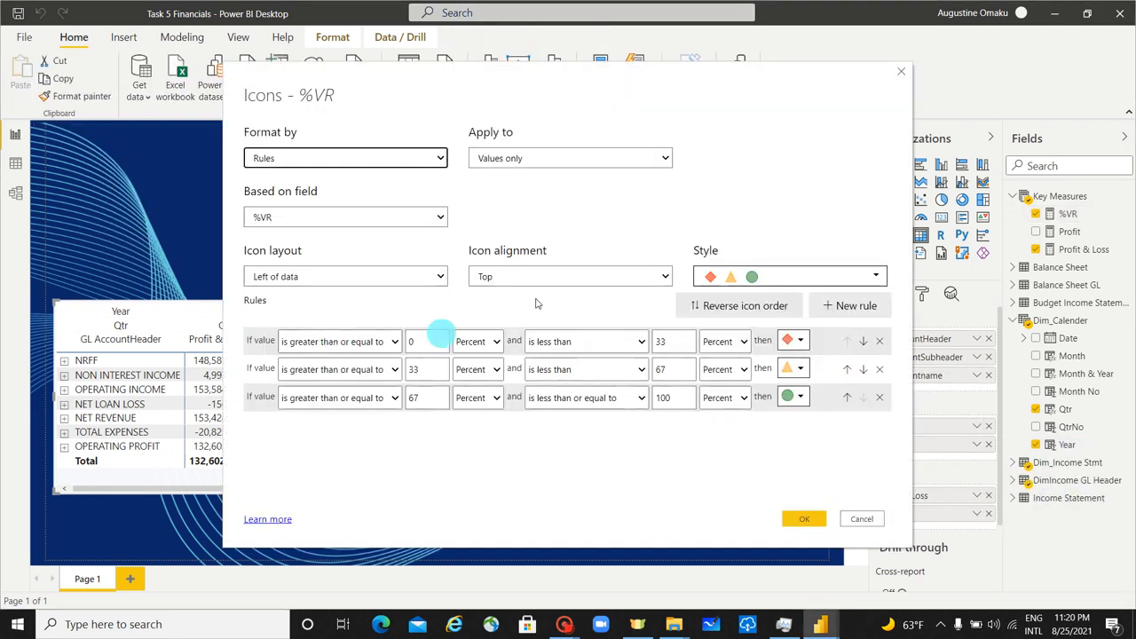
left_click(511, 157)
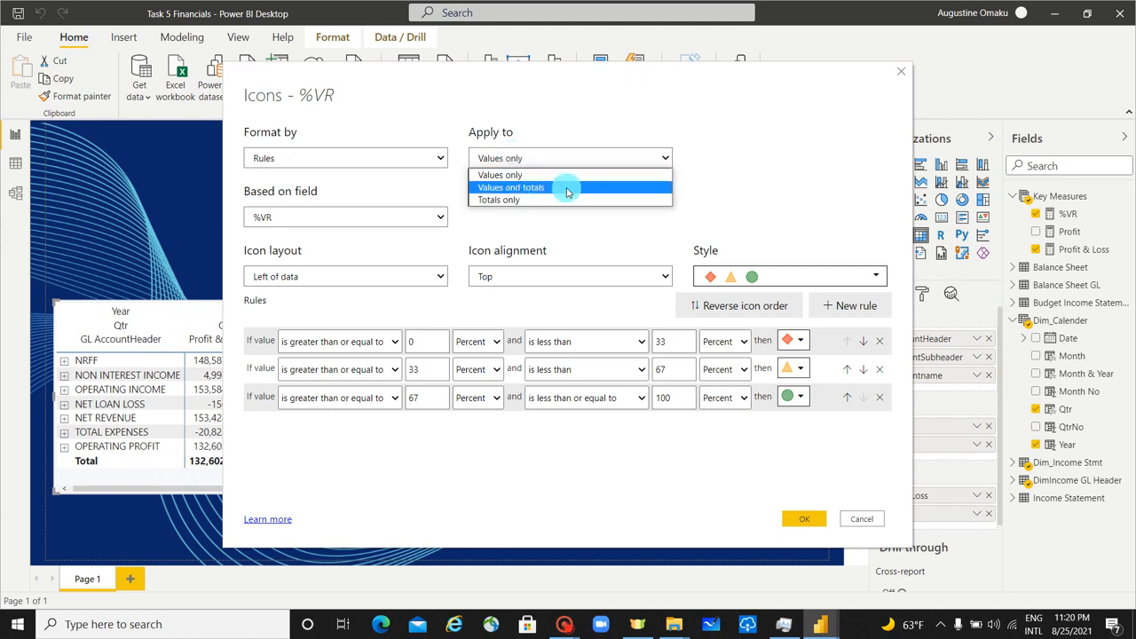
left_click(563, 185)
Set the first icon rule to run from the minimum to less than 0, with the red circled cross icon.
left_click(433, 341)
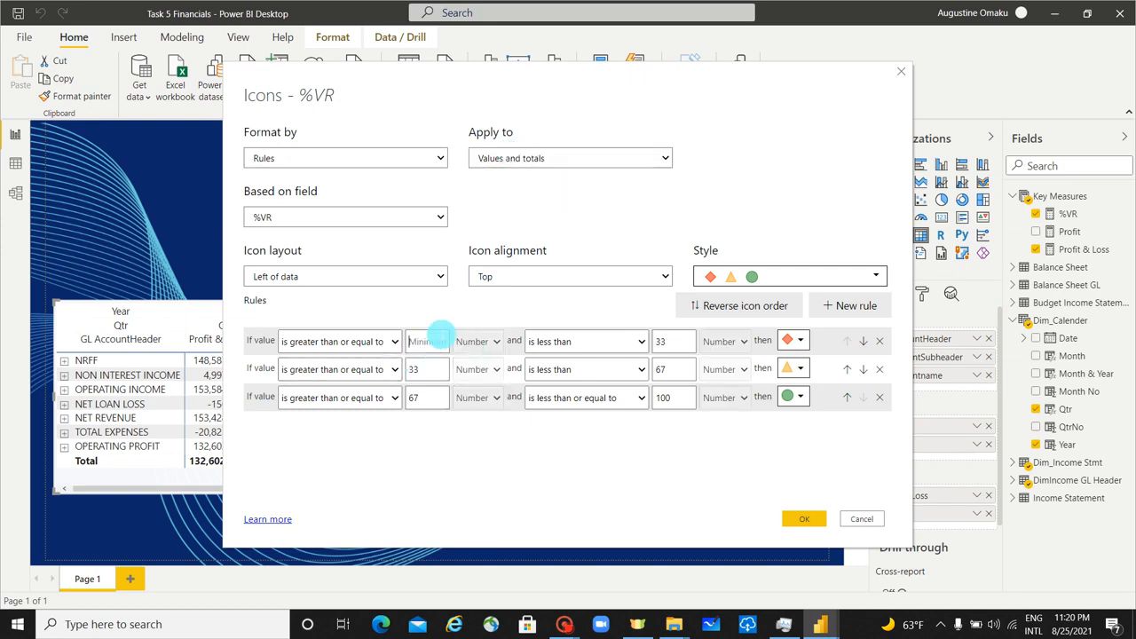
left_click(673, 344)
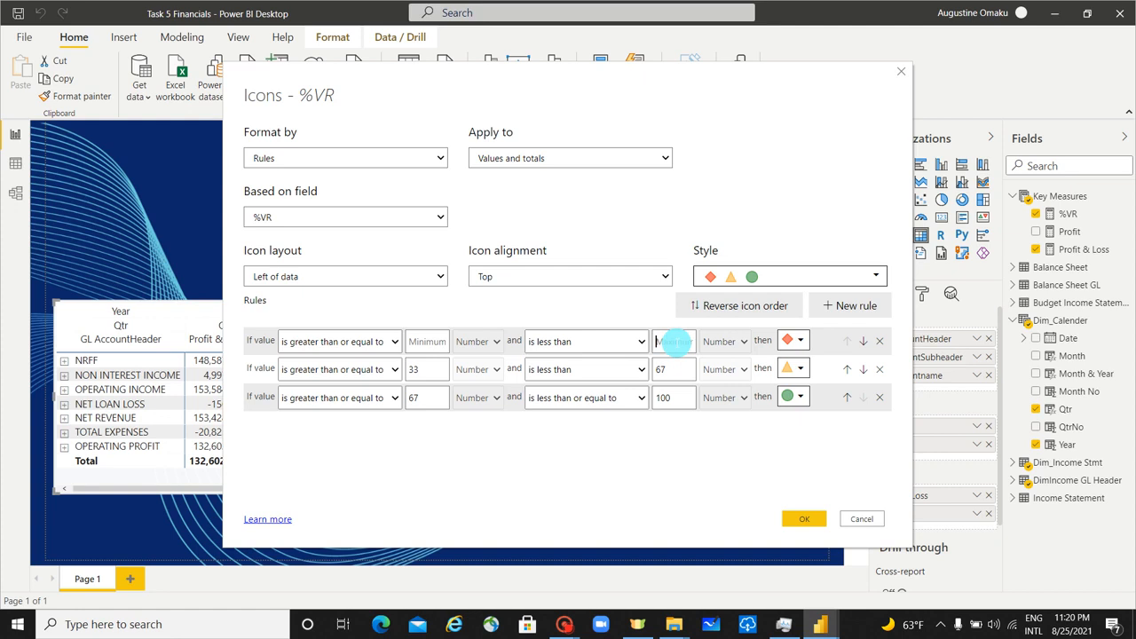
left_click(796, 340)
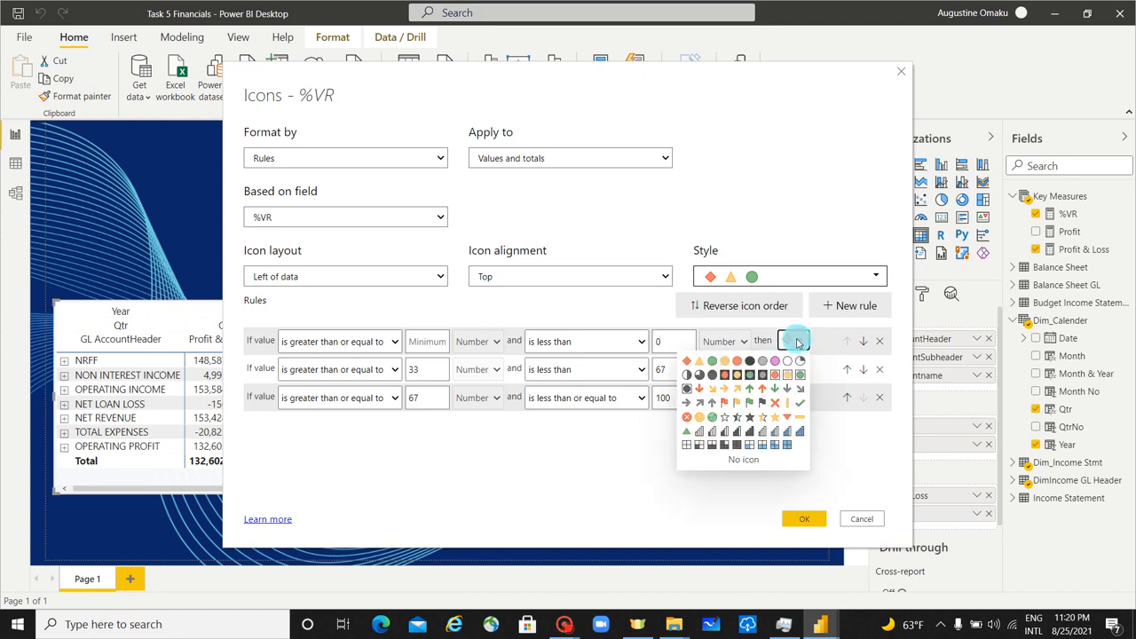
left_click(688, 421)
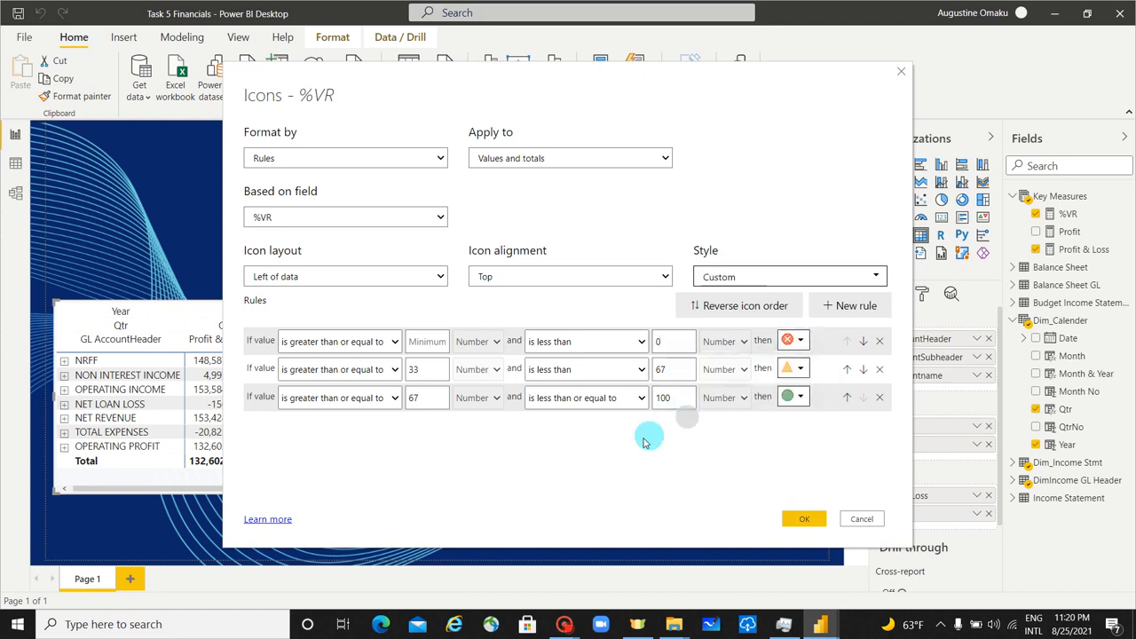
Set the second icon rule to values that are exactly 0, with the yellow dash icon.
left_click(346, 369)
left_click(315, 413)
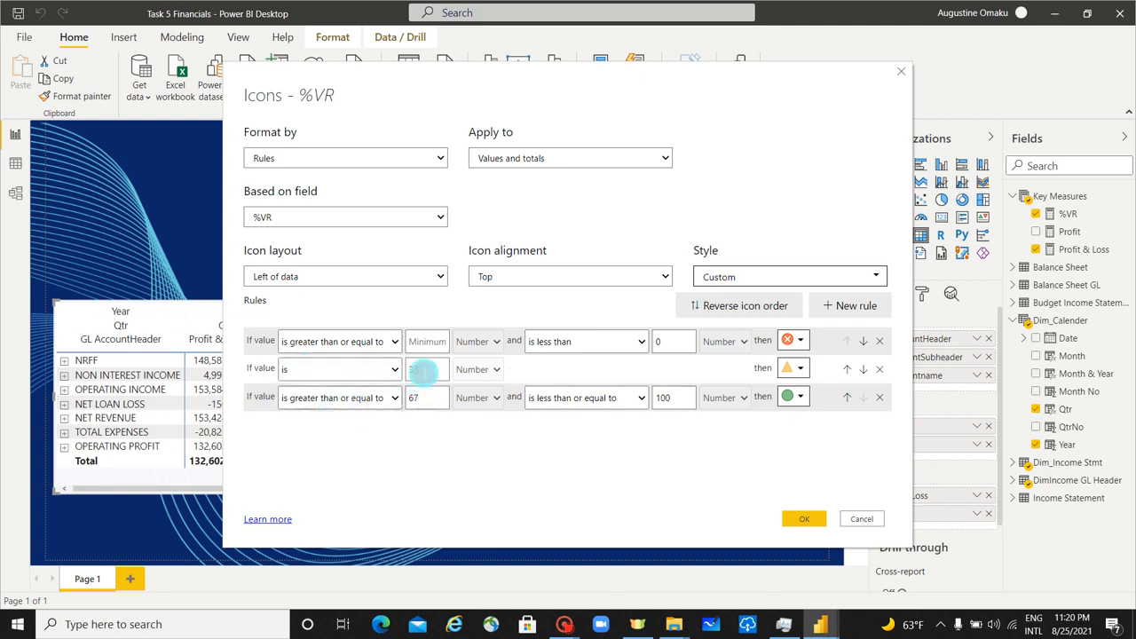
type("0")
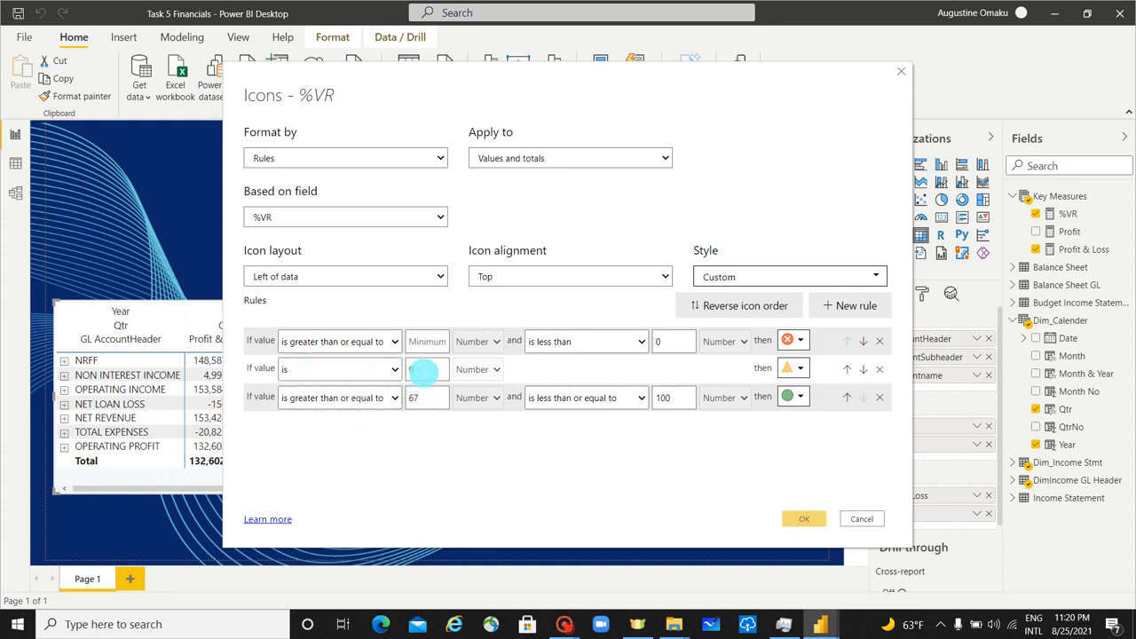
left_click(788, 368)
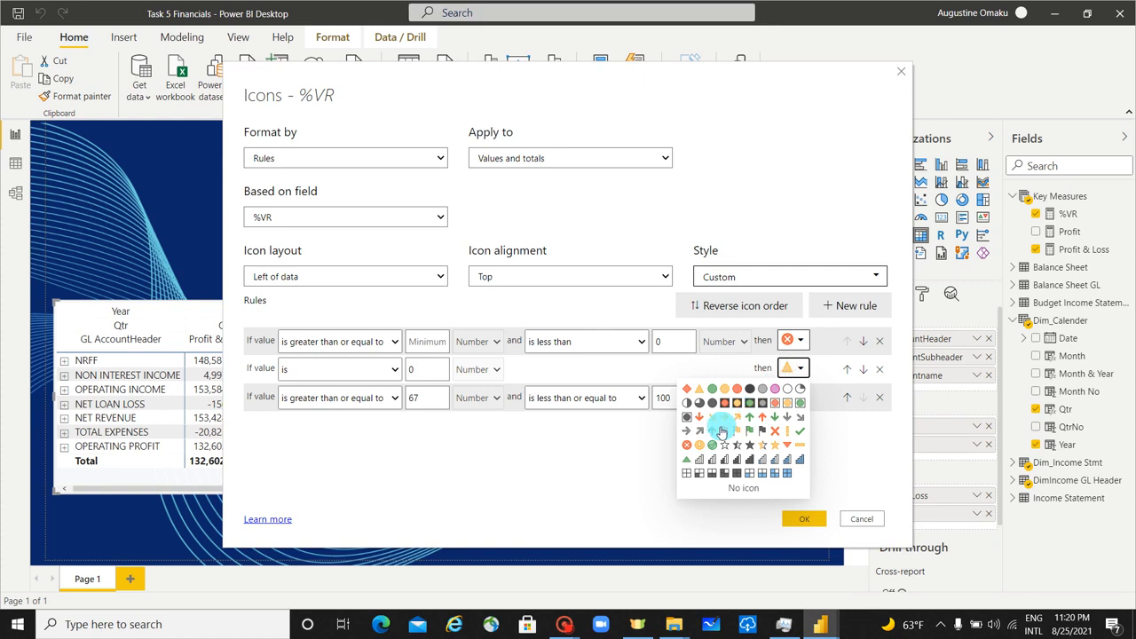
left_click(804, 450)
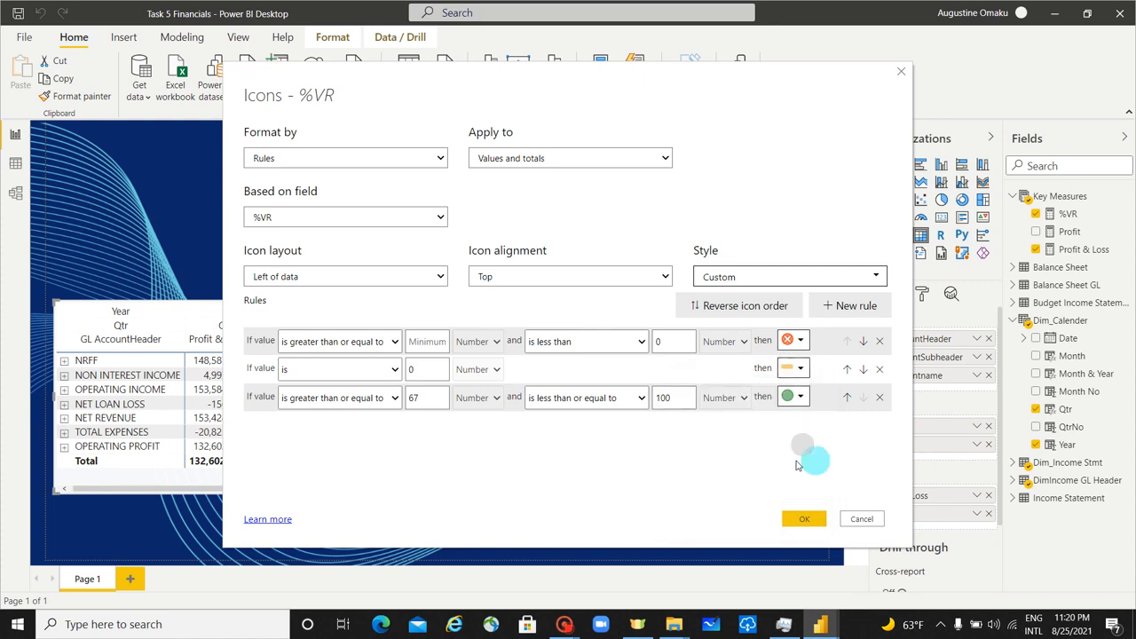
Set the third icon rule to run from 0 to the maximum with the green circled check icon, and apply the rules.
left_click(317, 401)
left_click(316, 401)
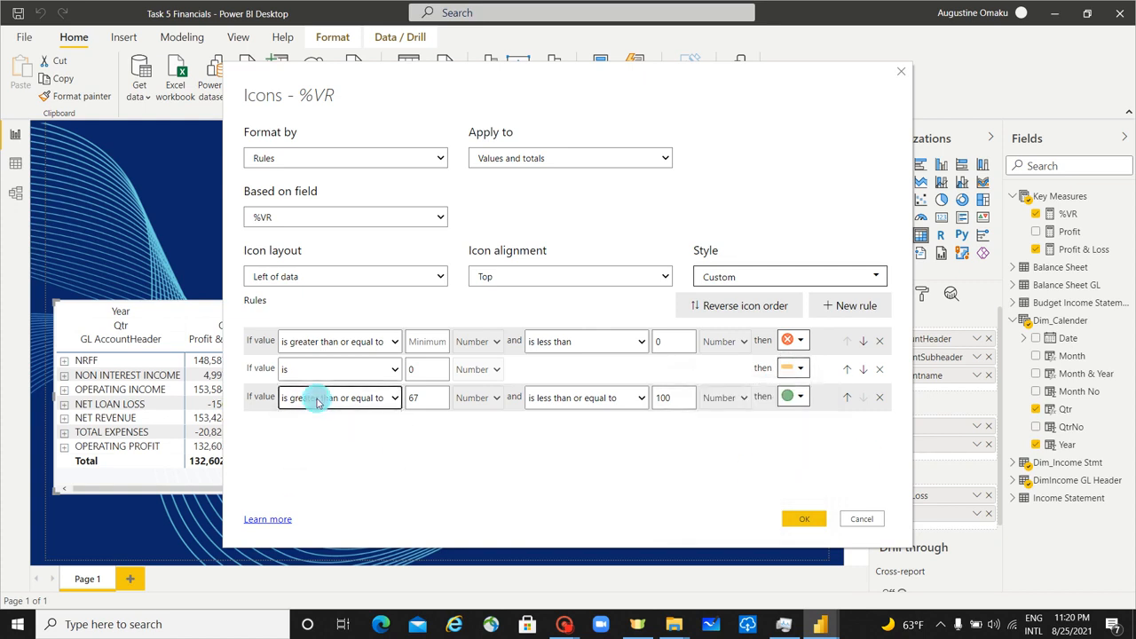
left_click(411, 402)
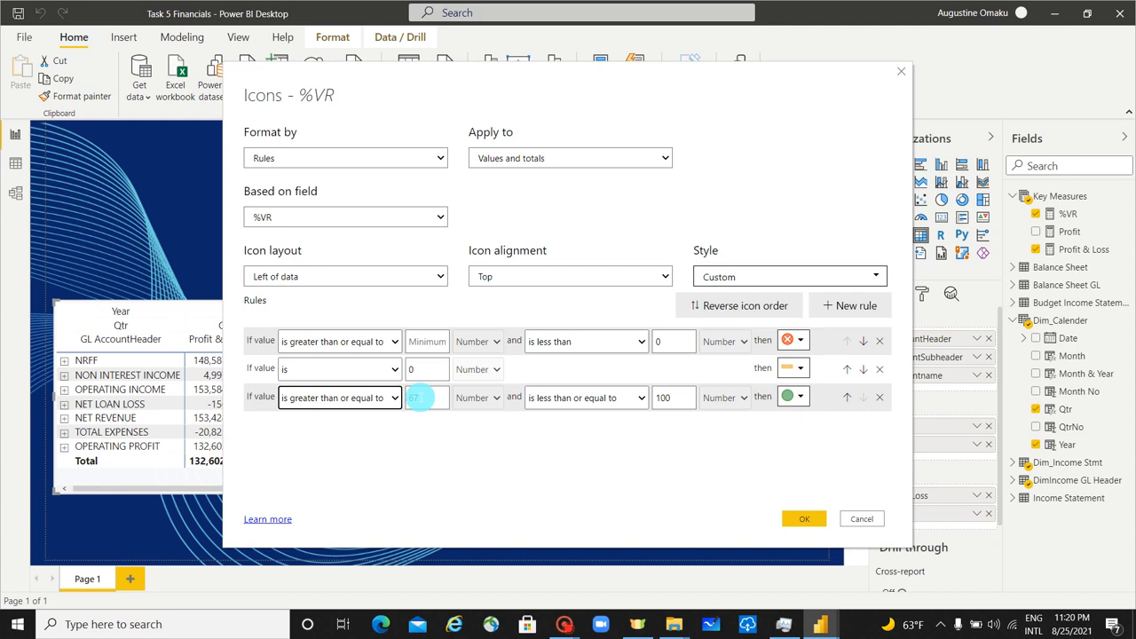
left_click_drag(422, 398, 374, 402)
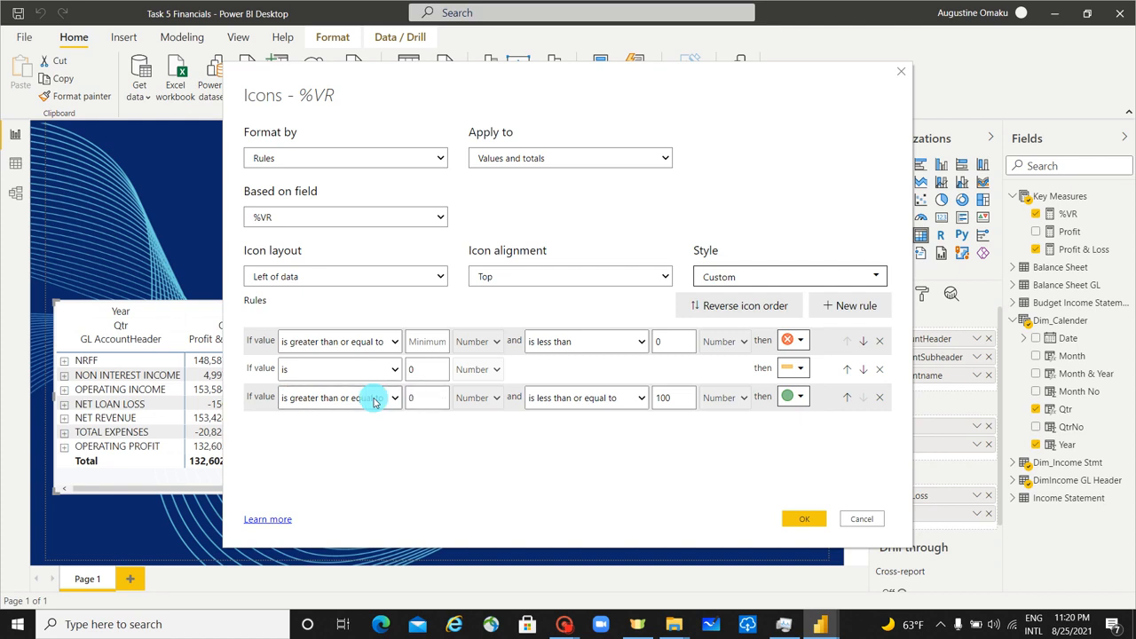
left_click(680, 397)
left_click_drag(680, 397, 643, 400)
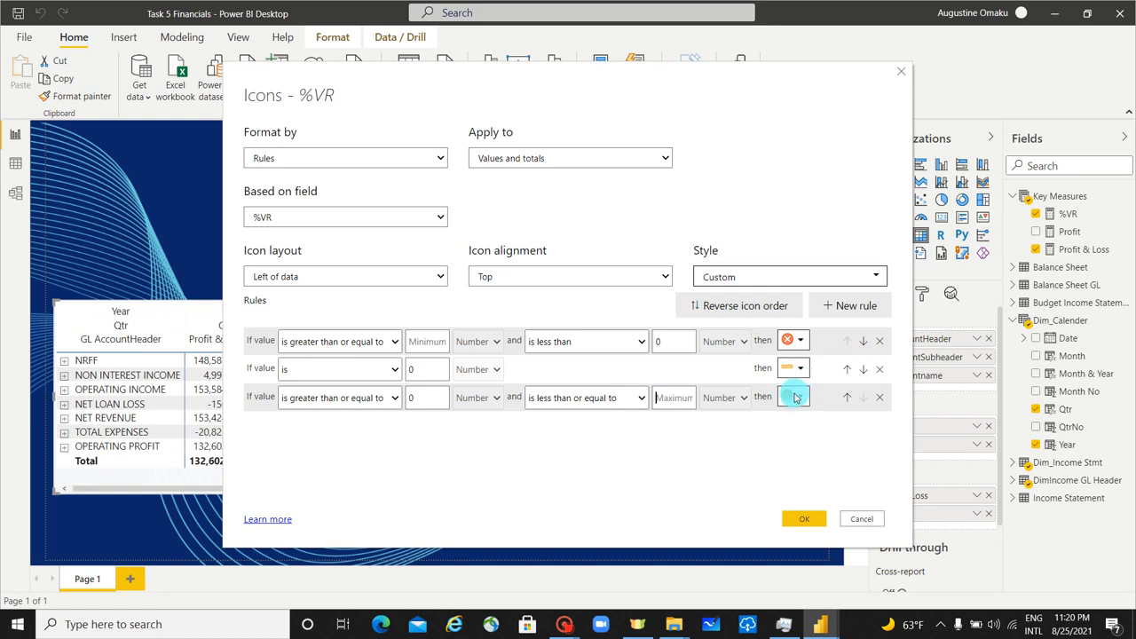
left_click(793, 396)
left_click(712, 472)
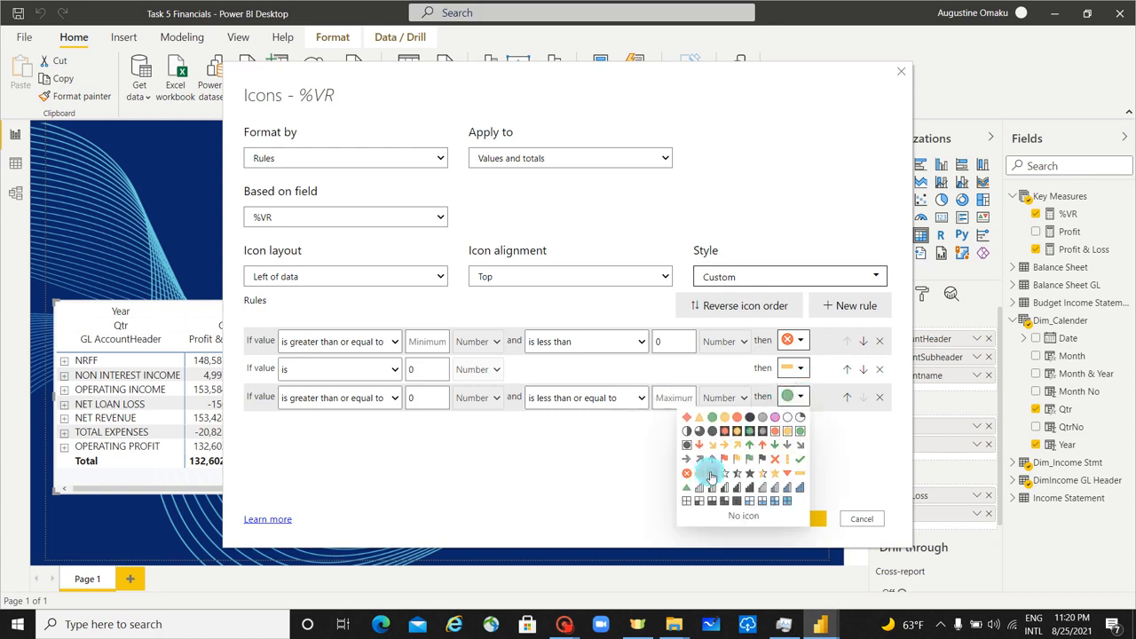
left_click(803, 522)
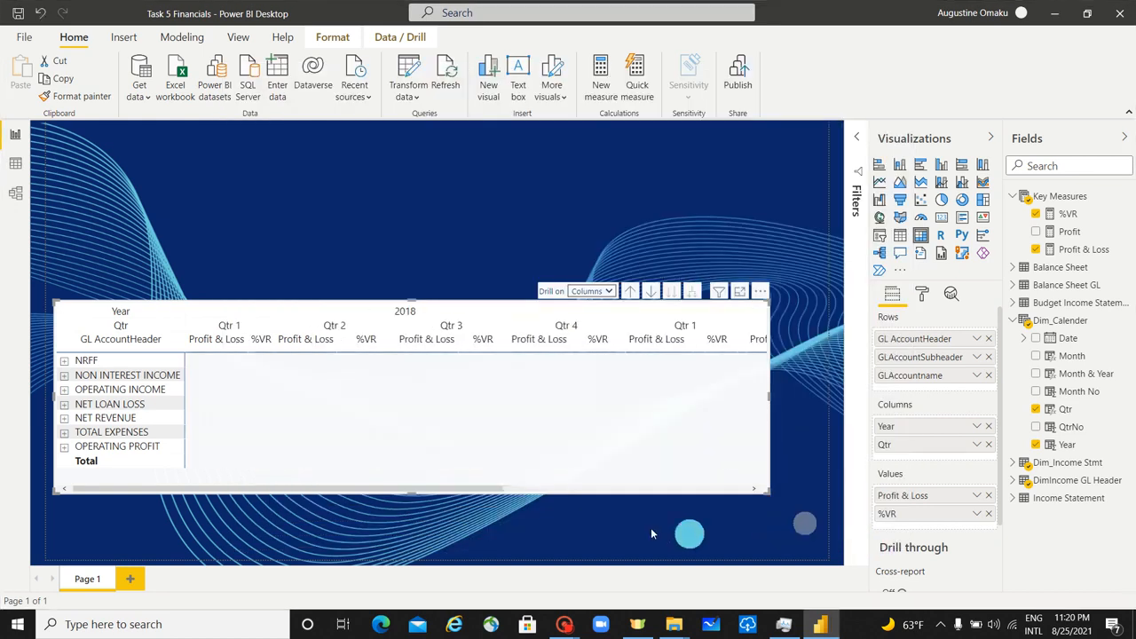
Enlarge the matrix visual so it reaches nearly the right edge of the report page.
left_click_drag(475, 482, 347, 471)
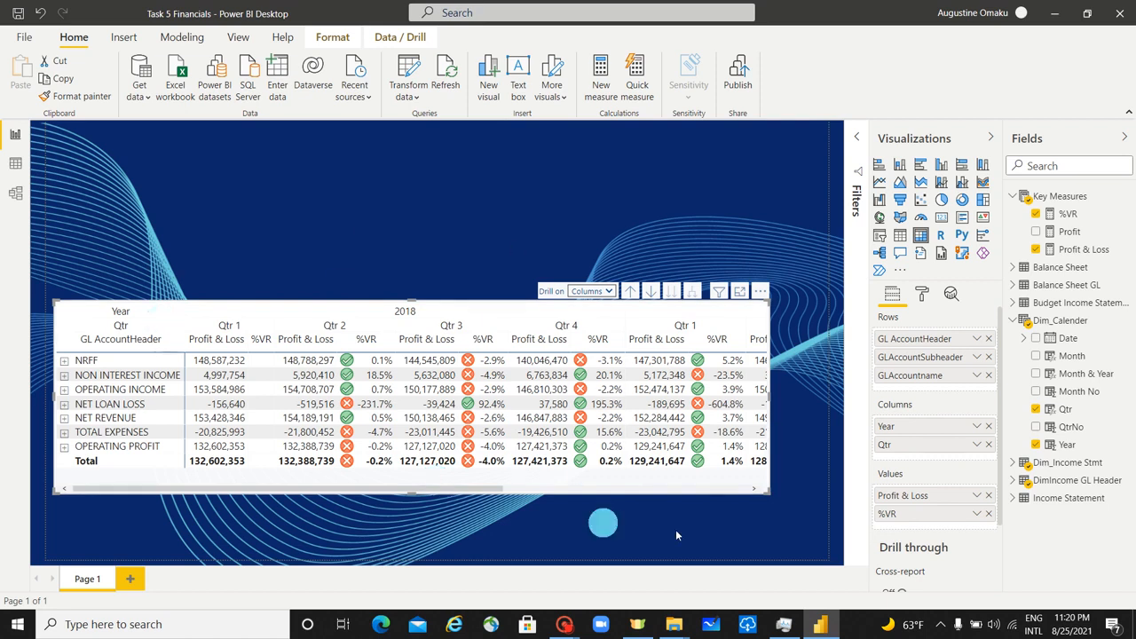
left_click_drag(769, 491, 827, 502)
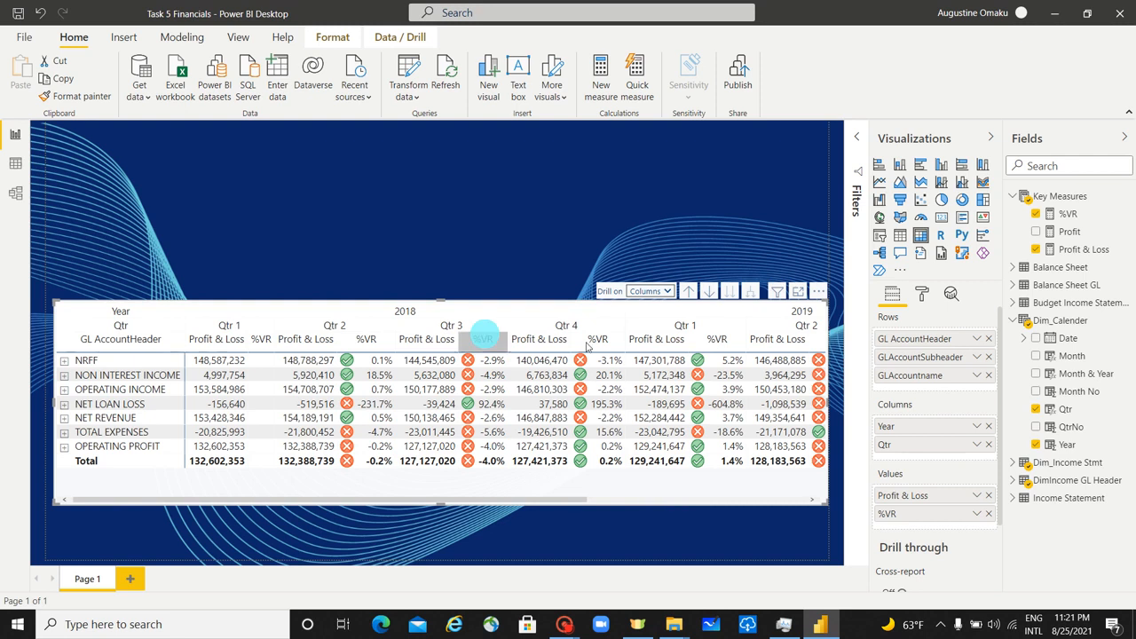
Turn on the matrix's vertical grid and colour it a muted grey-blue theme shade.
left_click(923, 301)
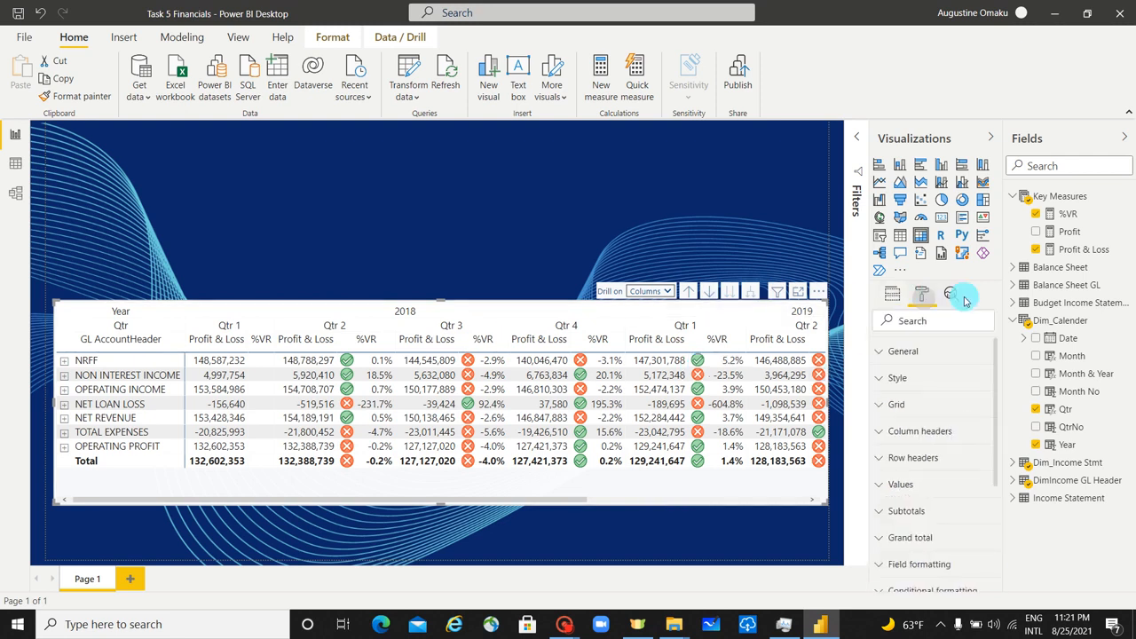
left_click(882, 405)
left_click(910, 451)
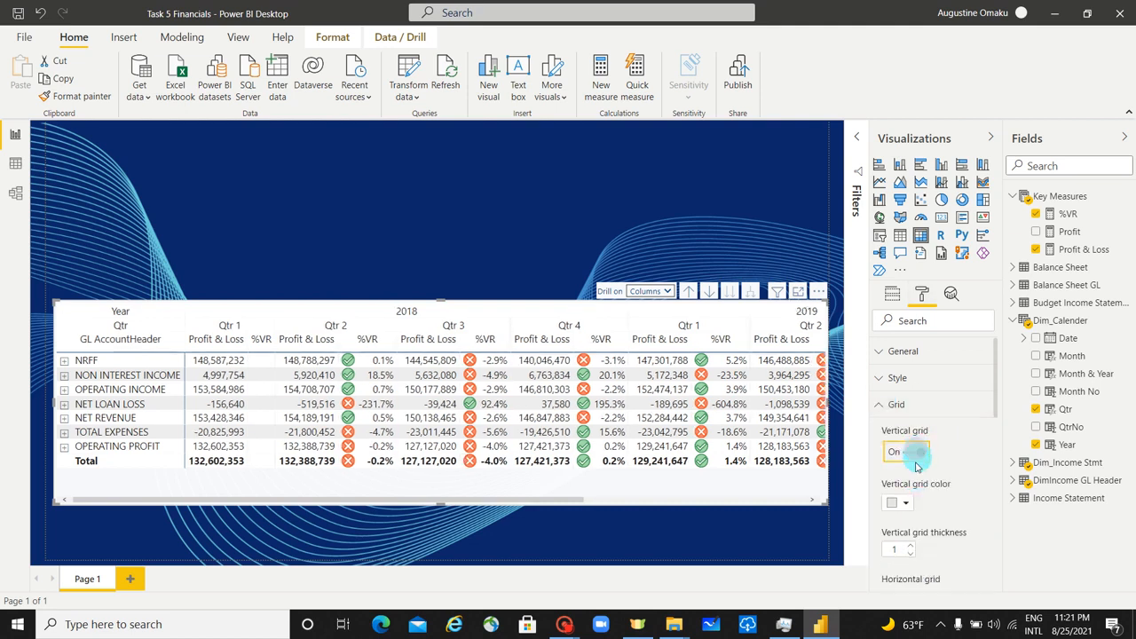
left_click(897, 502)
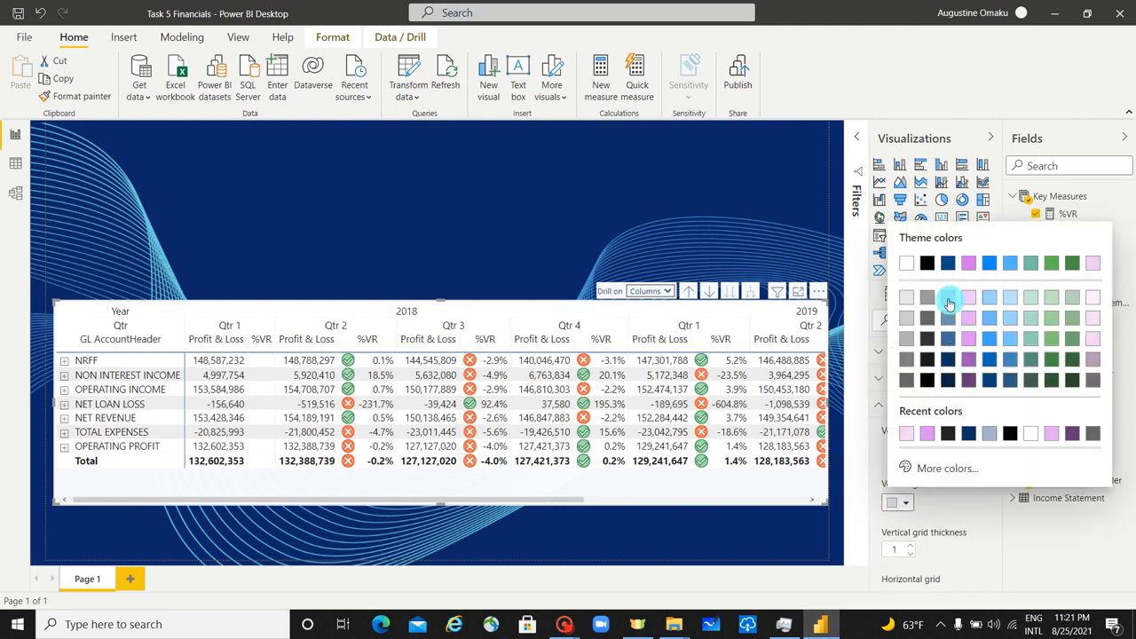
left_click(963, 322)
Turn on the matrix's horizontal grid and give it a light grey-blue theme colour.
scroll(923, 489, "down", 2)
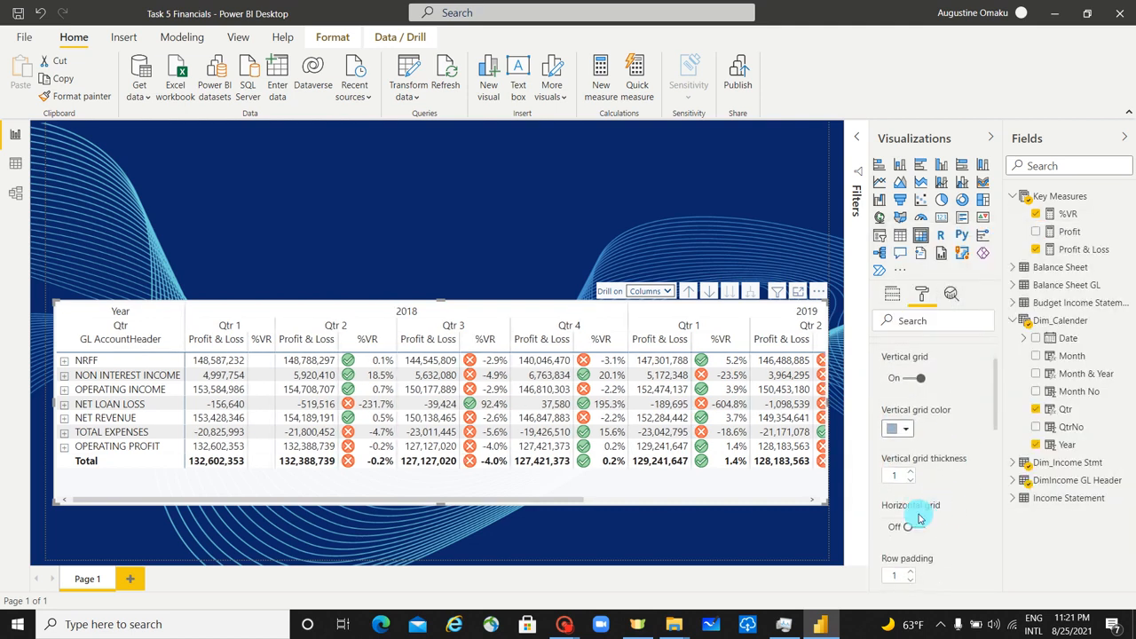
scroll(919, 518, "down", 2)
left_click(914, 449)
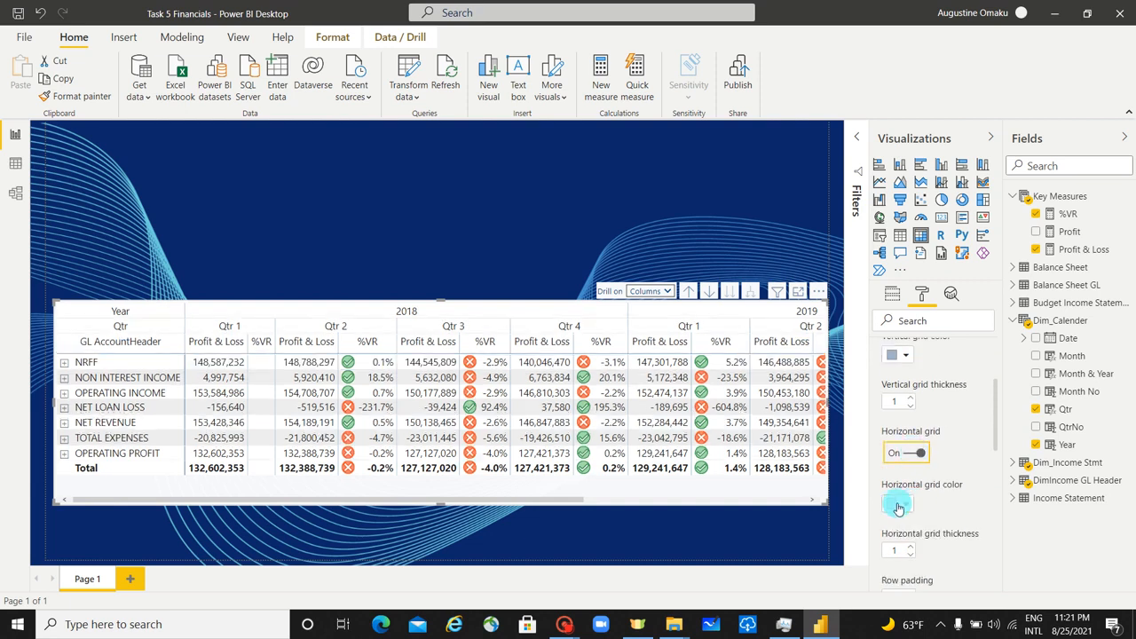
left_click(898, 503)
left_click(952, 300)
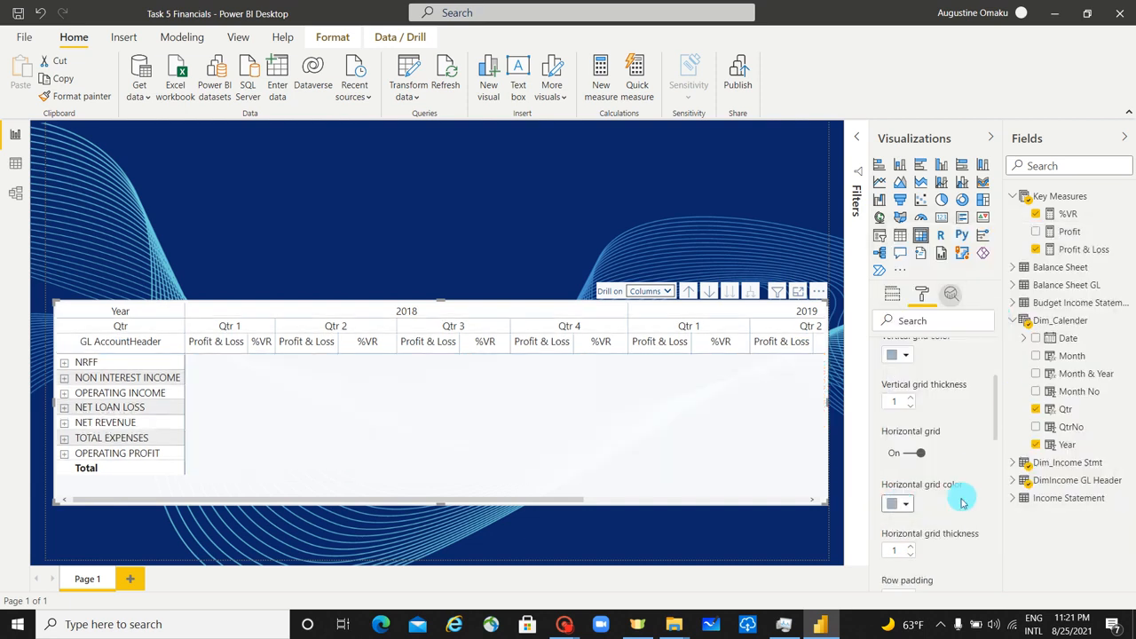
Set the matrix's row padding to 2.
scroll(894, 435, "down", 4)
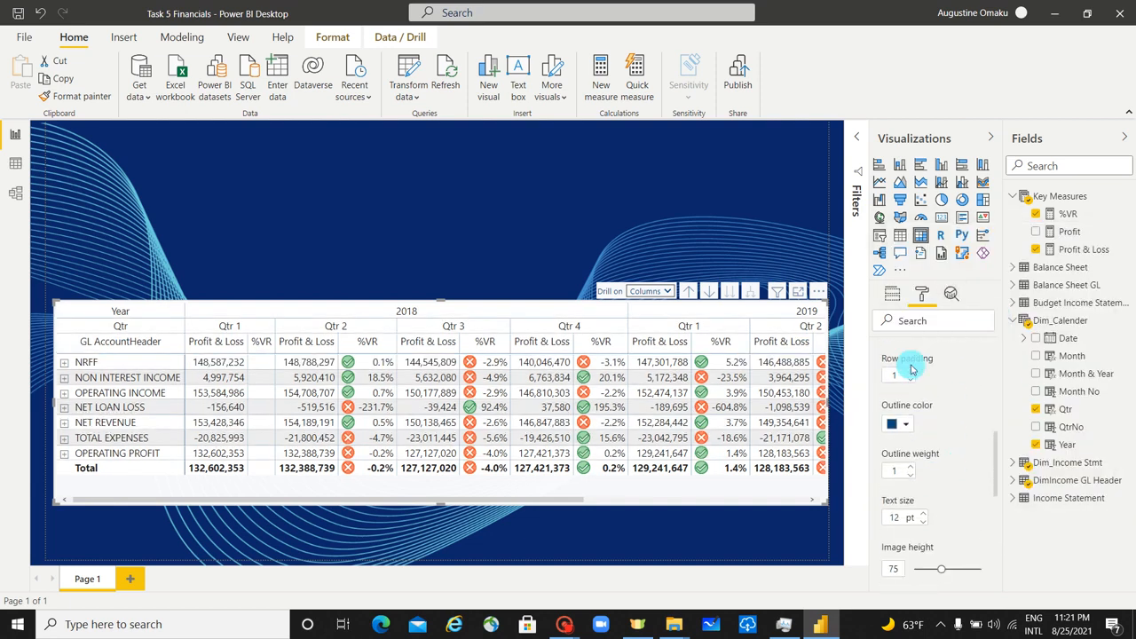
left_click(911, 372)
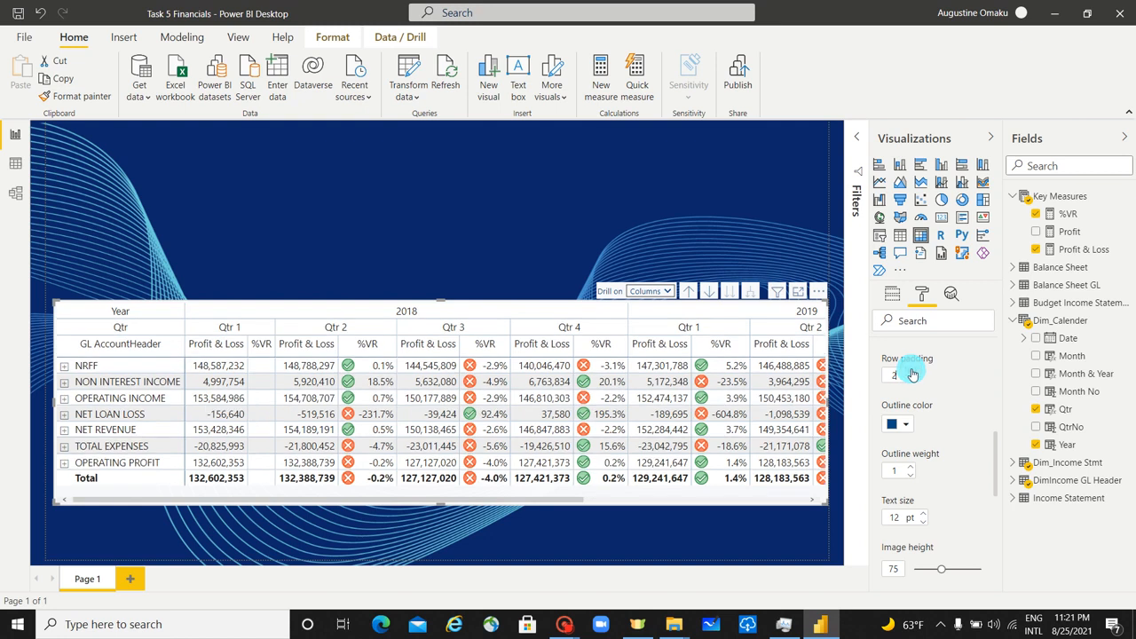
Set the matrix grid's outline colour to the darkest navy theme shade and the column headers' background to a light orchid shade.
left_click(905, 427)
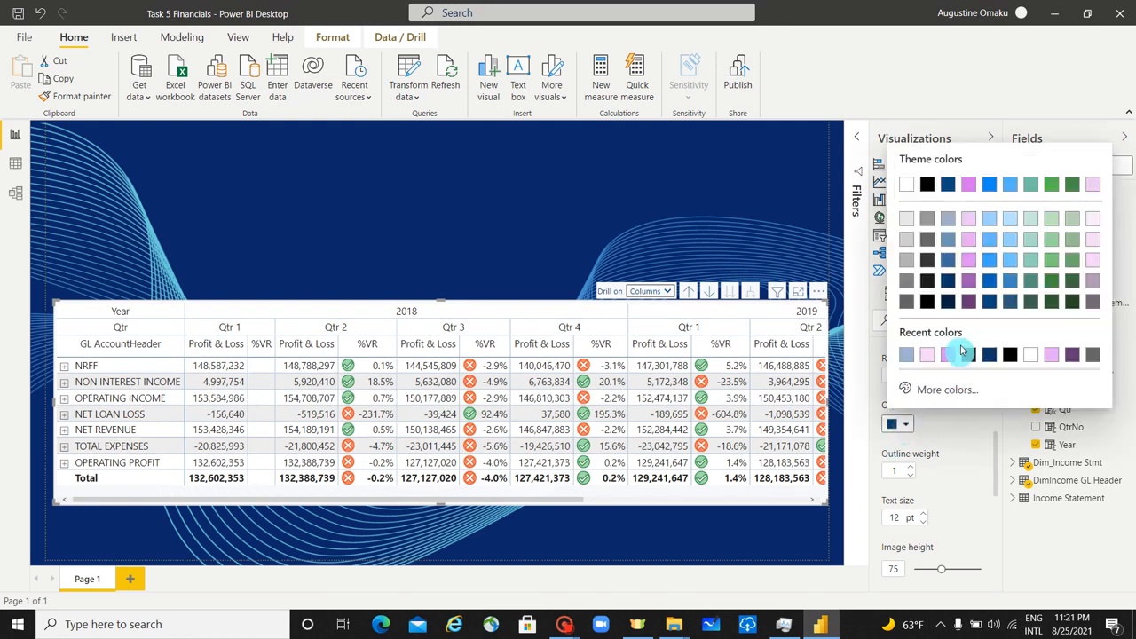
left_click(950, 303)
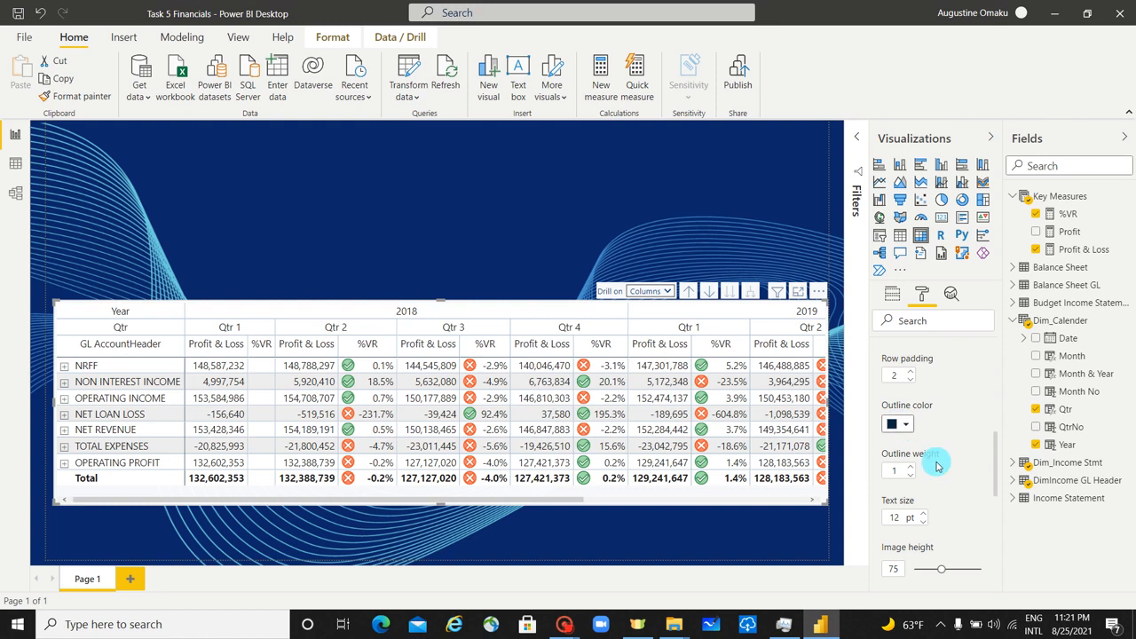
scroll(937, 466, "down", 5)
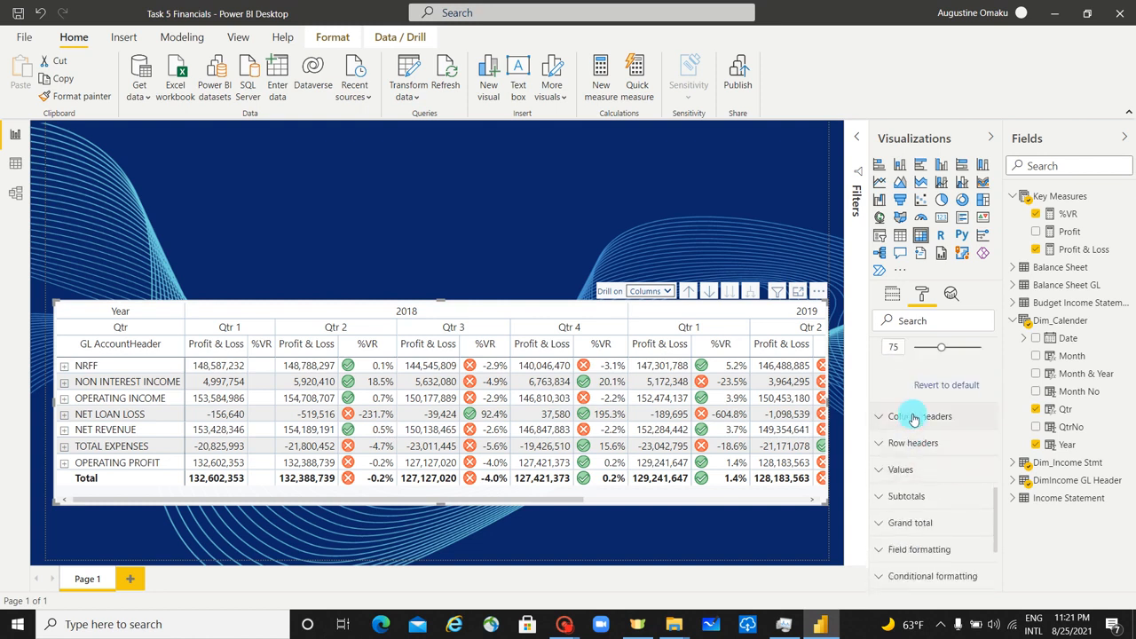
left_click(915, 417)
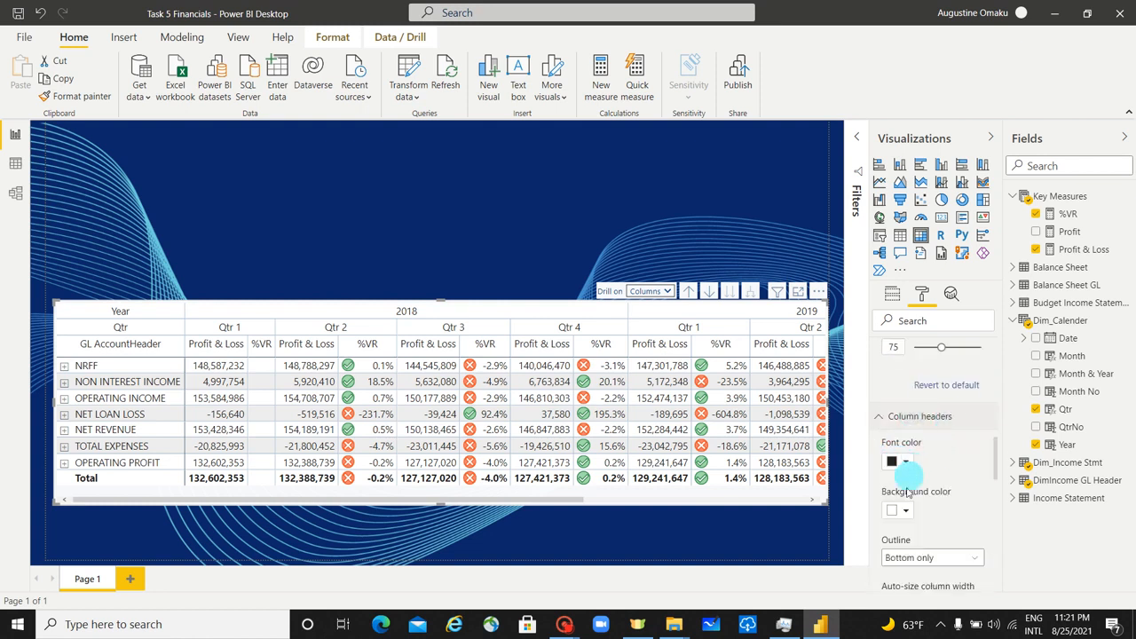
left_click(904, 514)
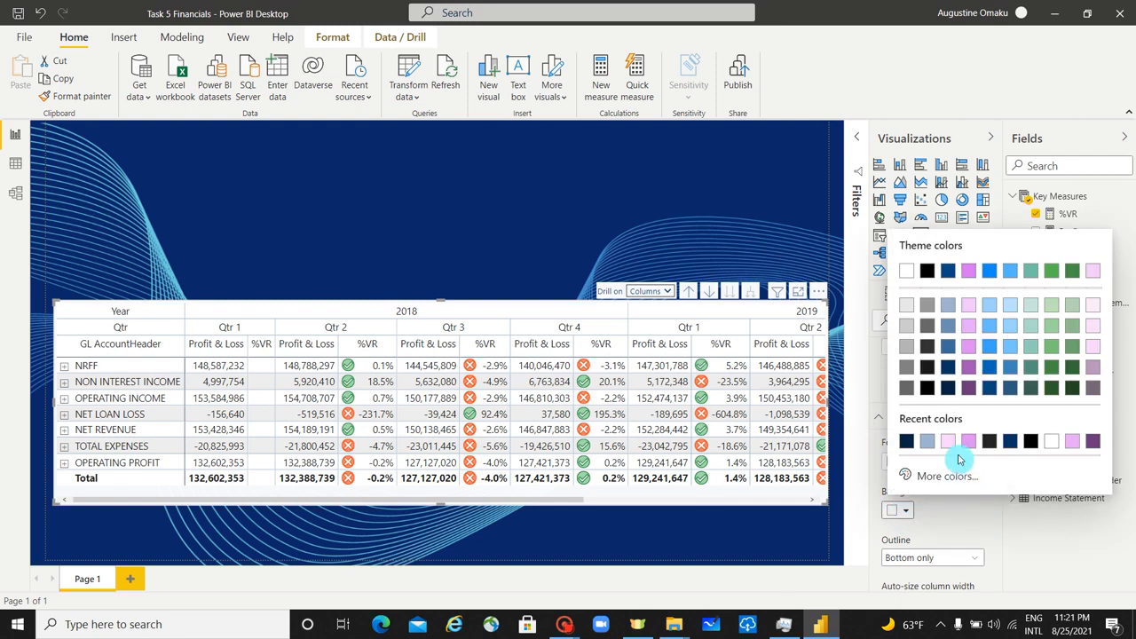
left_click(970, 327)
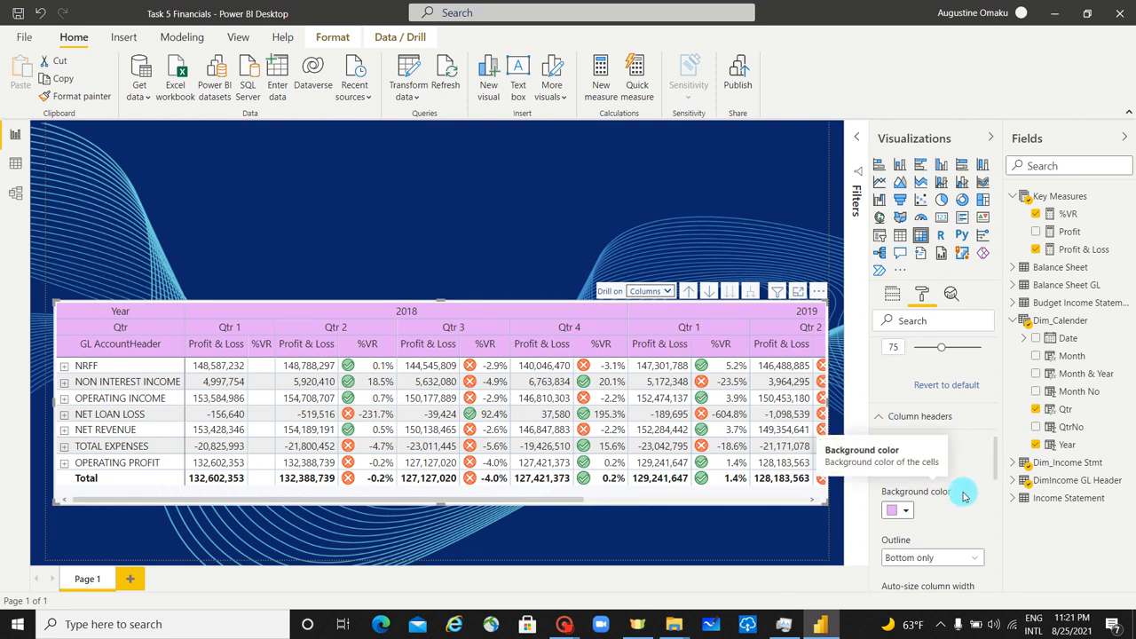
scroll(965, 496, "down", 5)
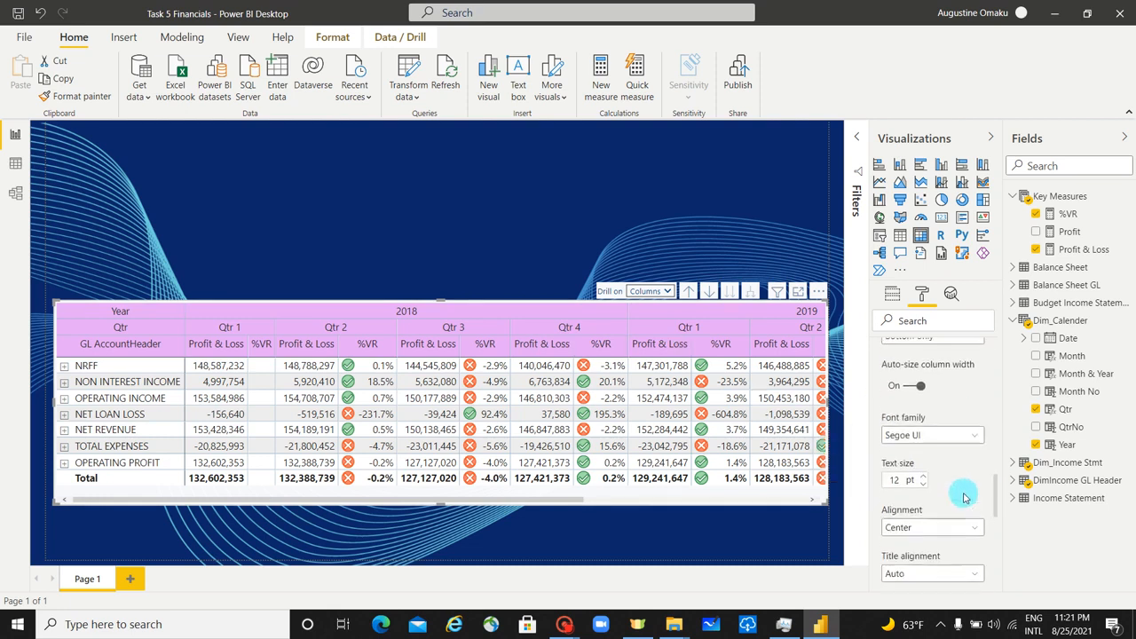
scroll(965, 495, "down", 2)
left_click(916, 453)
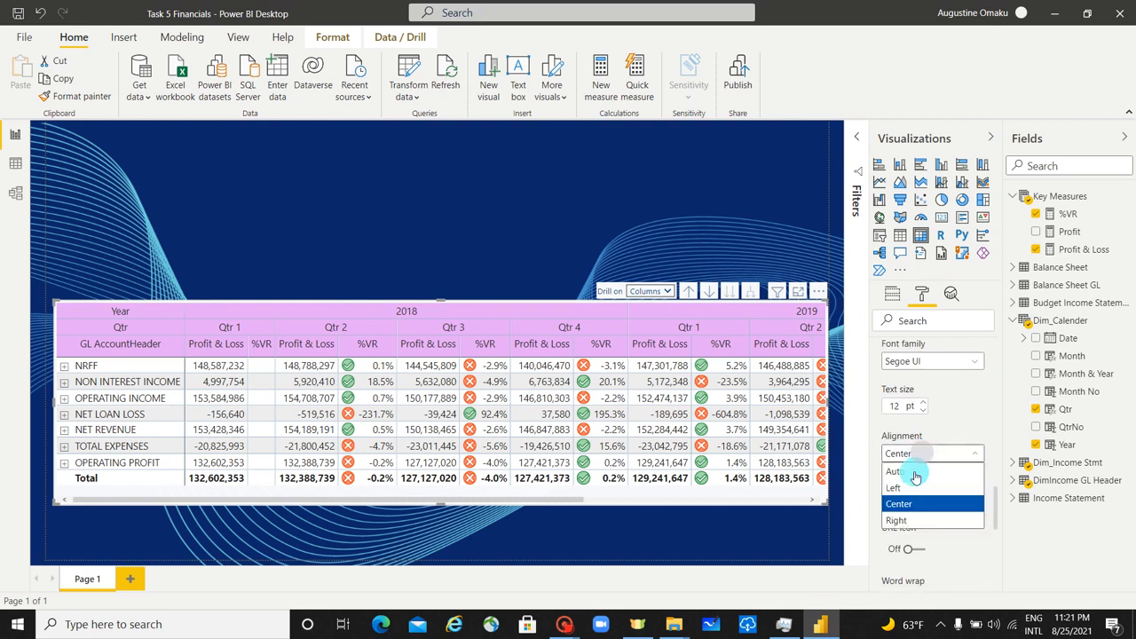
left_click(923, 454)
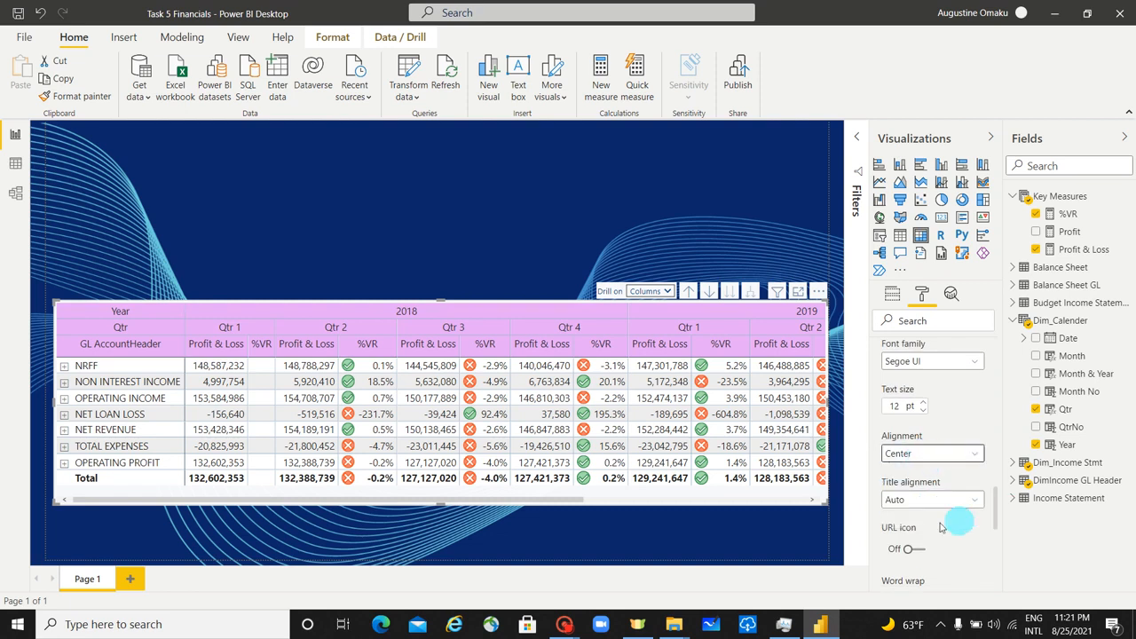
Set the matrix row headers' background to the same light orchid colour as the column headers.
scroll(888, 533, "down", 5)
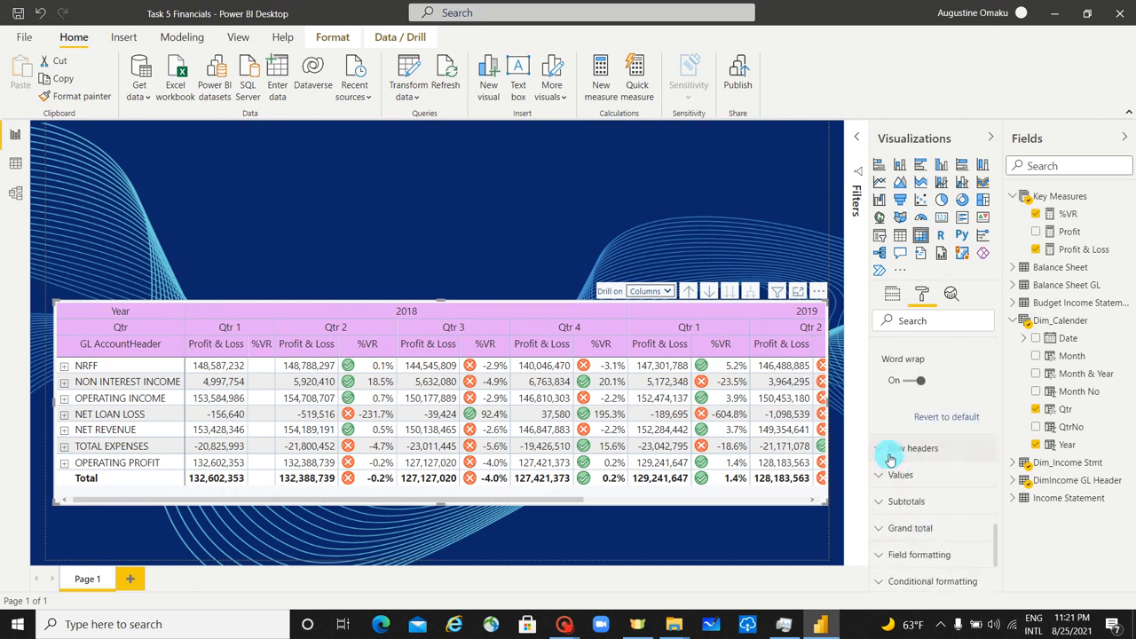
left_click(891, 455)
scroll(941, 471, "down", 1)
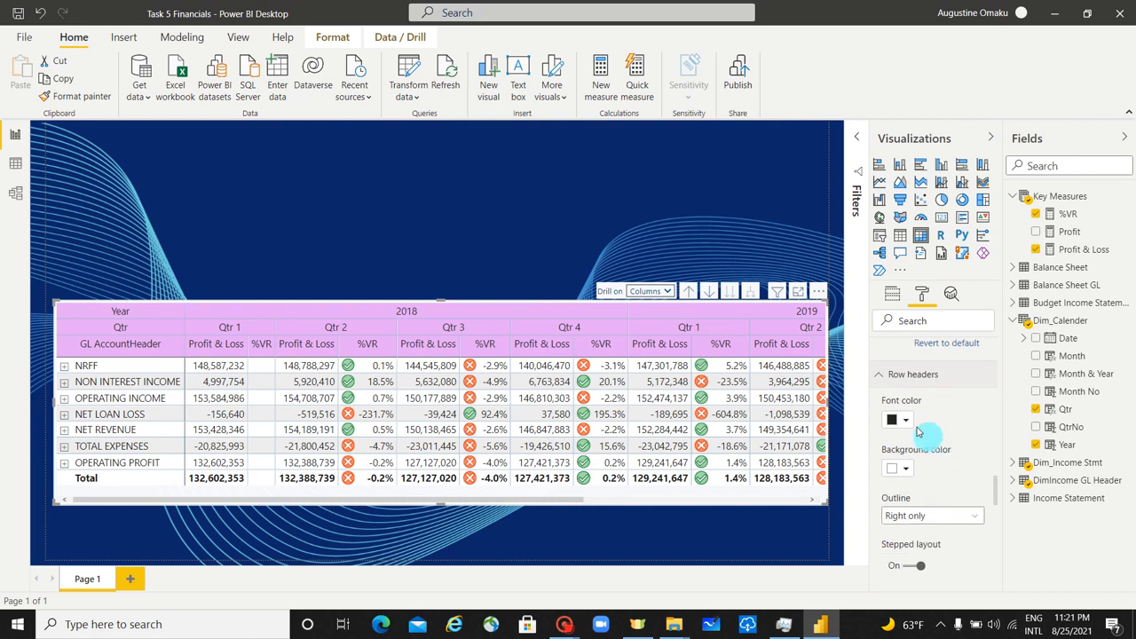
left_click(897, 470)
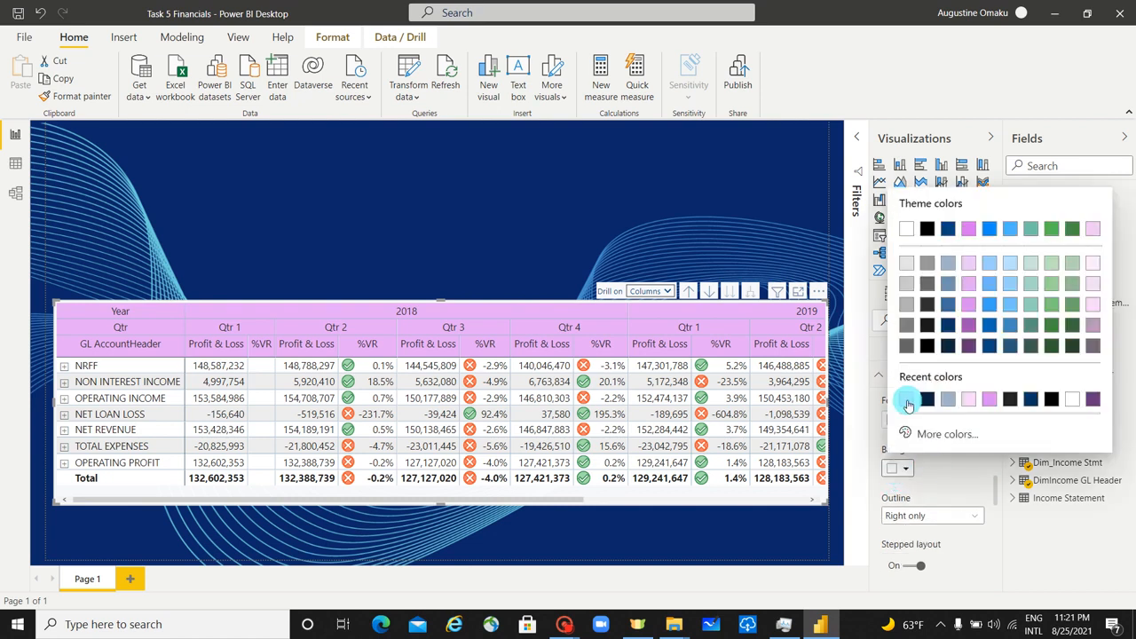
left_click(907, 401)
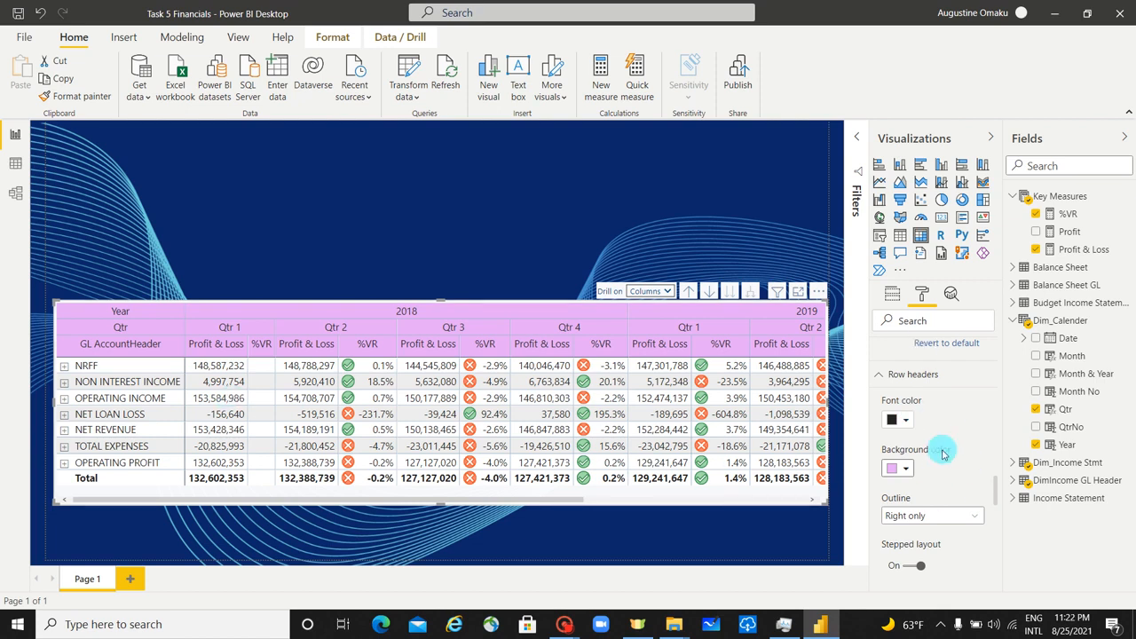
left_click(883, 387)
left_click(882, 386)
Set the background colour of the matrix values to the palest pink theme shade.
scroll(929, 448, "down", 3)
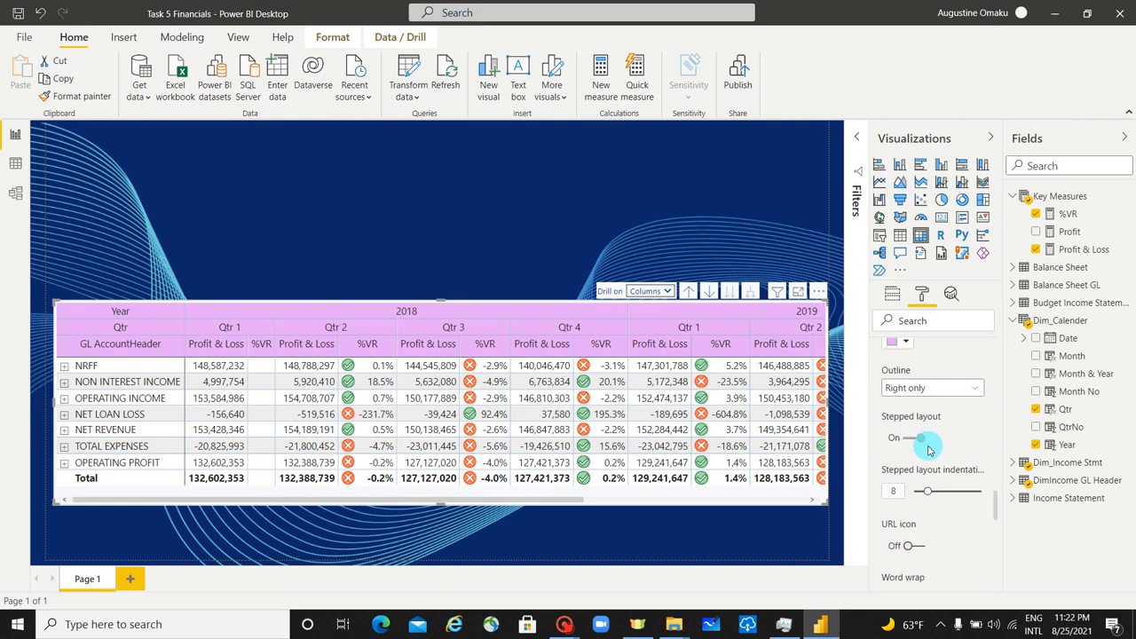
scroll(943, 451, "down", 10)
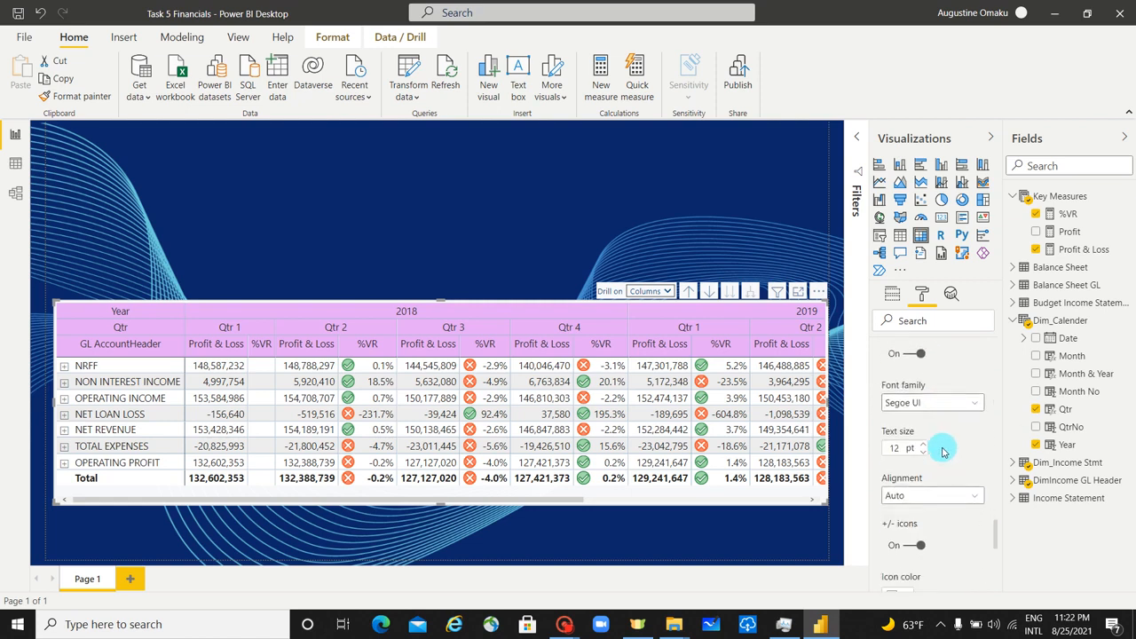
scroll(942, 452, "down", 3)
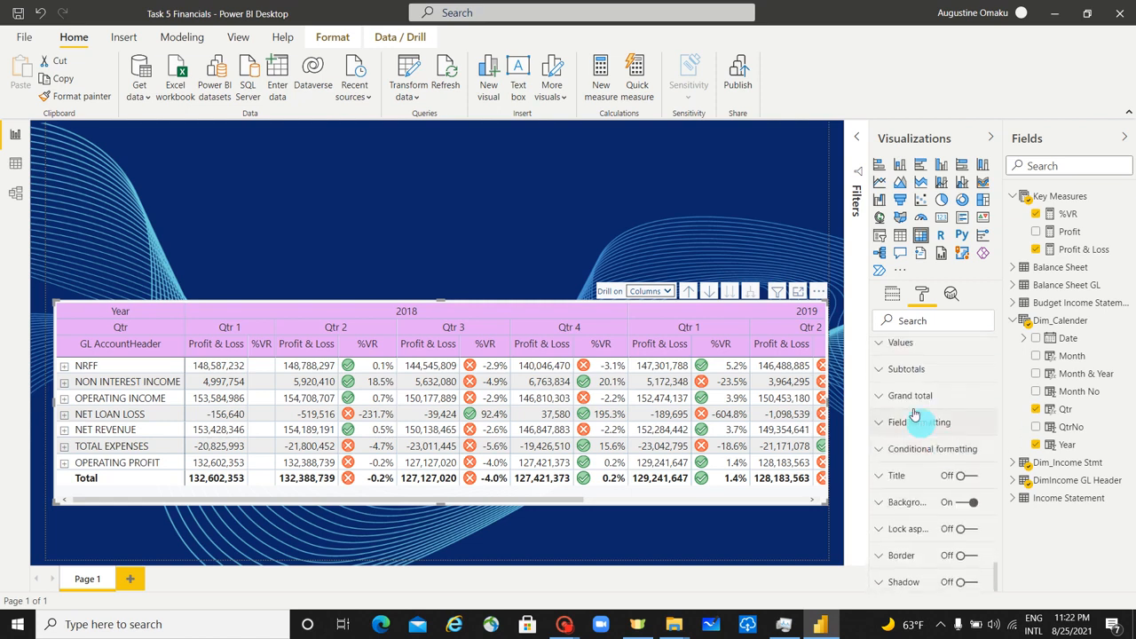
left_click(880, 342)
scroll(930, 399, "up", 1)
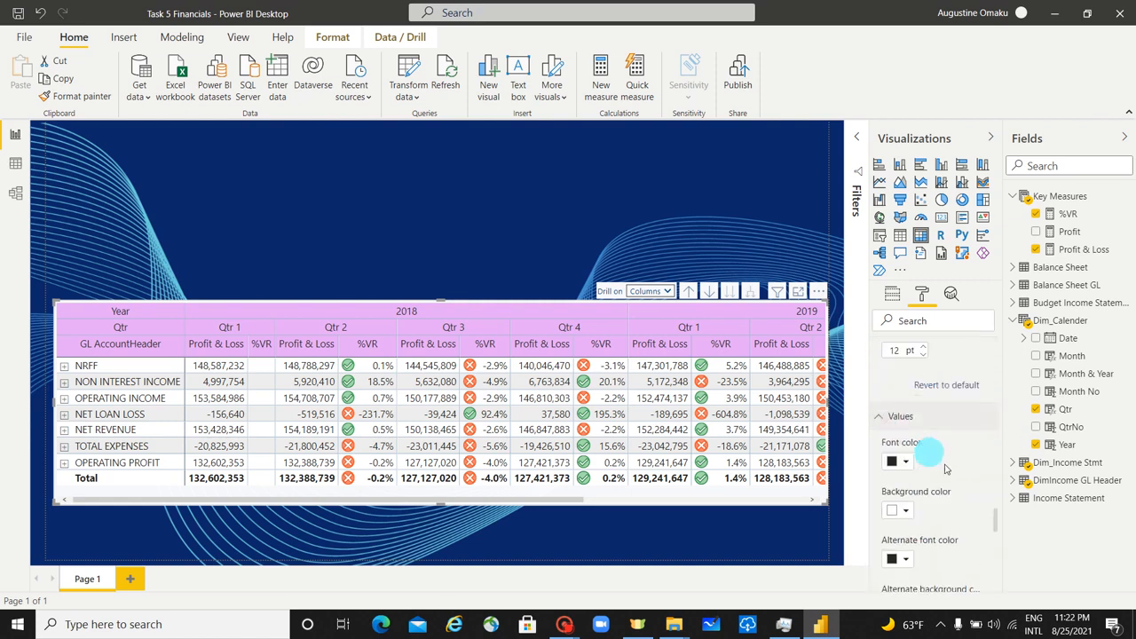
left_click(903, 513)
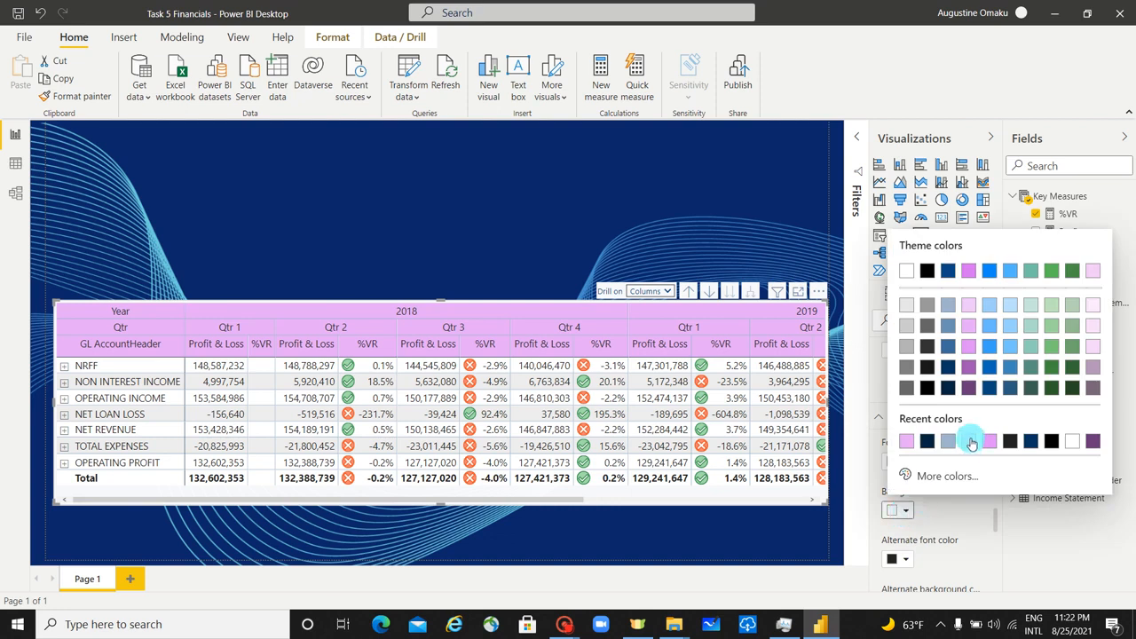
left_click(1093, 310)
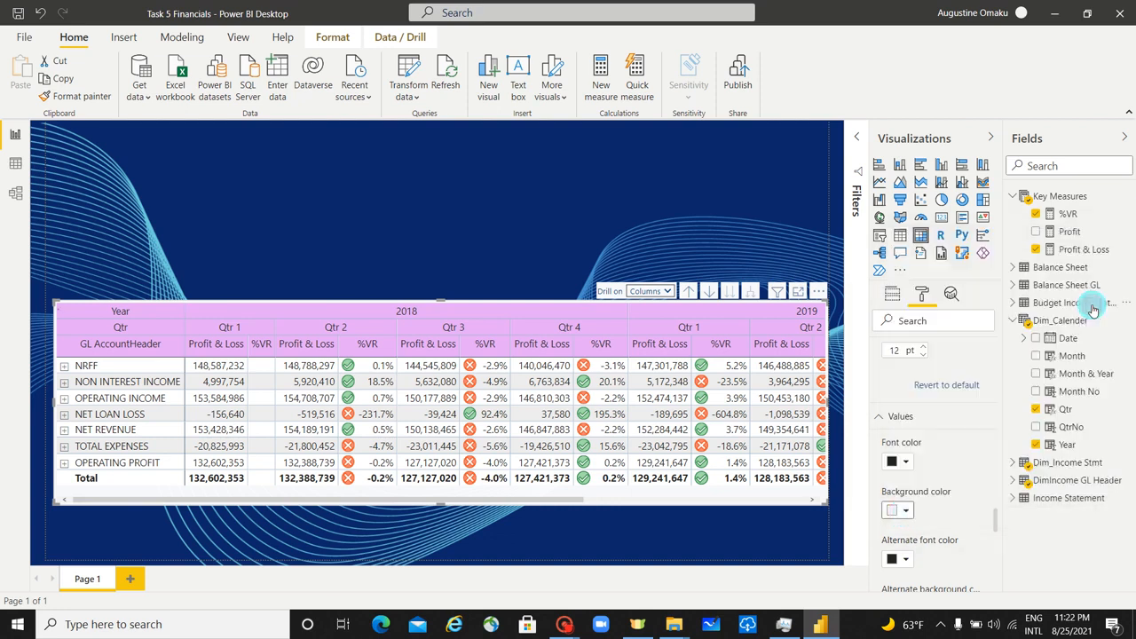
Give the matrix values' alternate background the same palest pink theme shade.
scroll(957, 474, "down", 3)
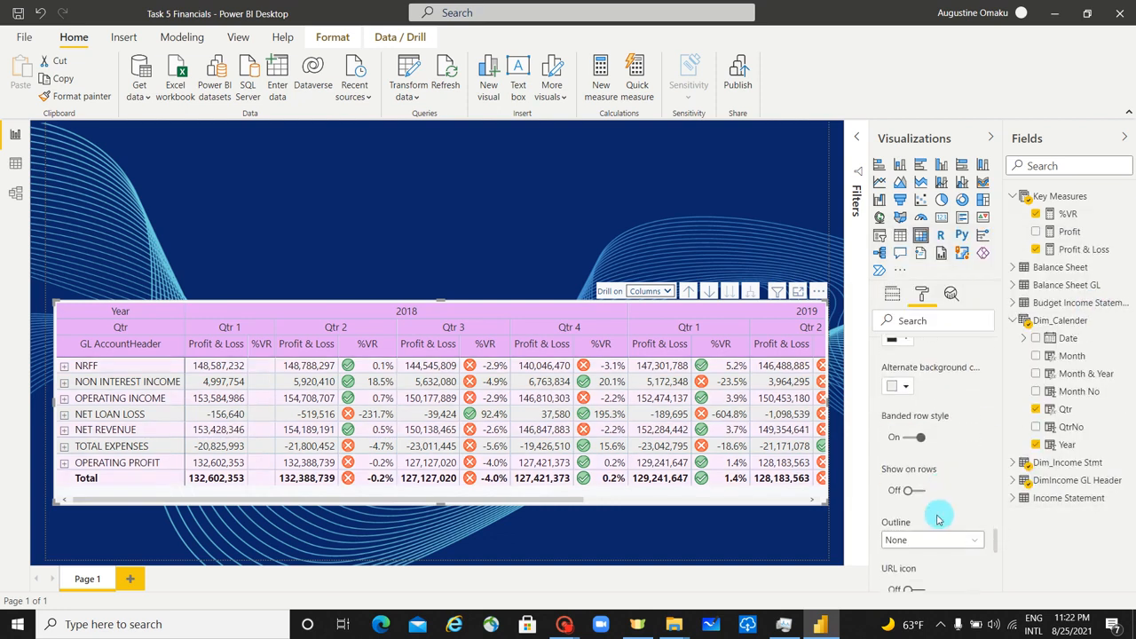
scroll(936, 517, "up", 3)
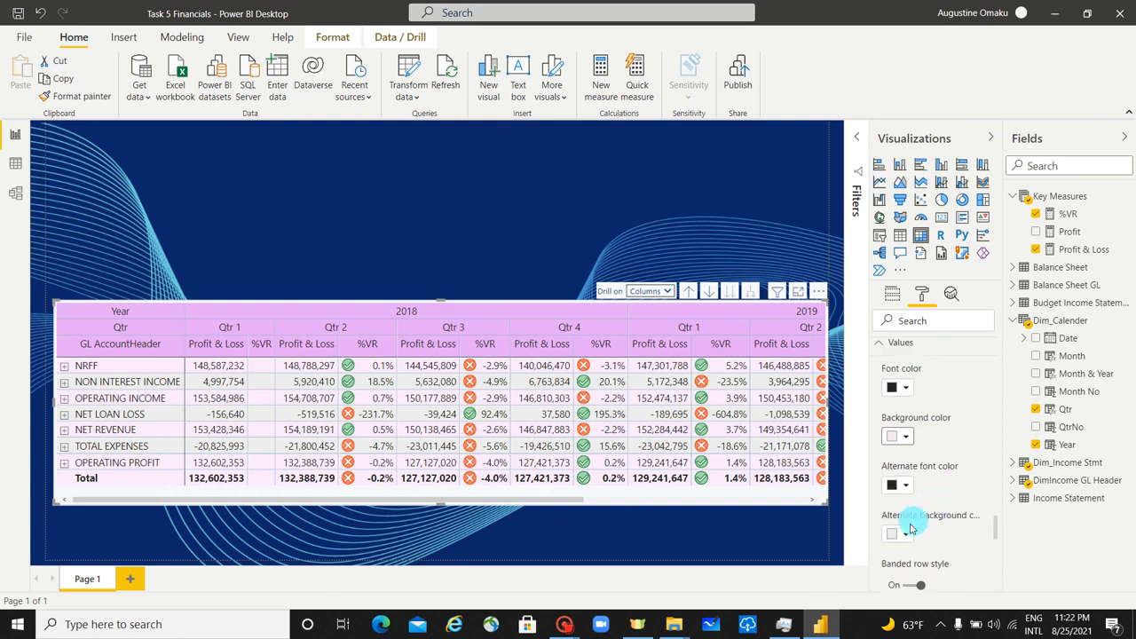
left_click(898, 536)
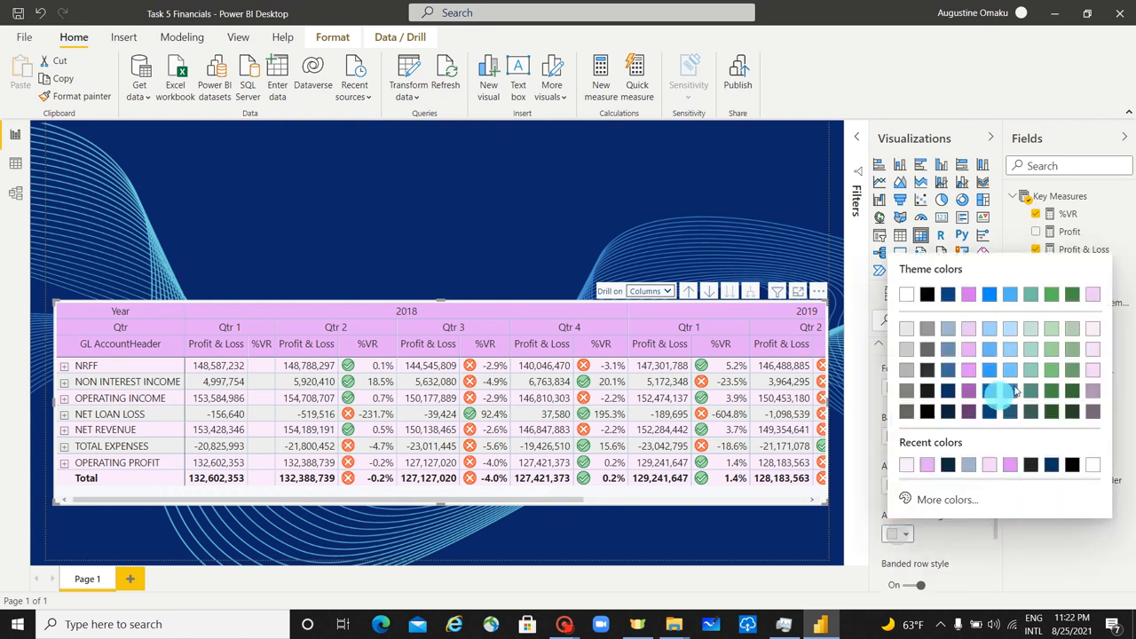
left_click(1095, 333)
Set the matrix subtotals' background to the recently used light orchid colour.
scroll(952, 495, "down", 3)
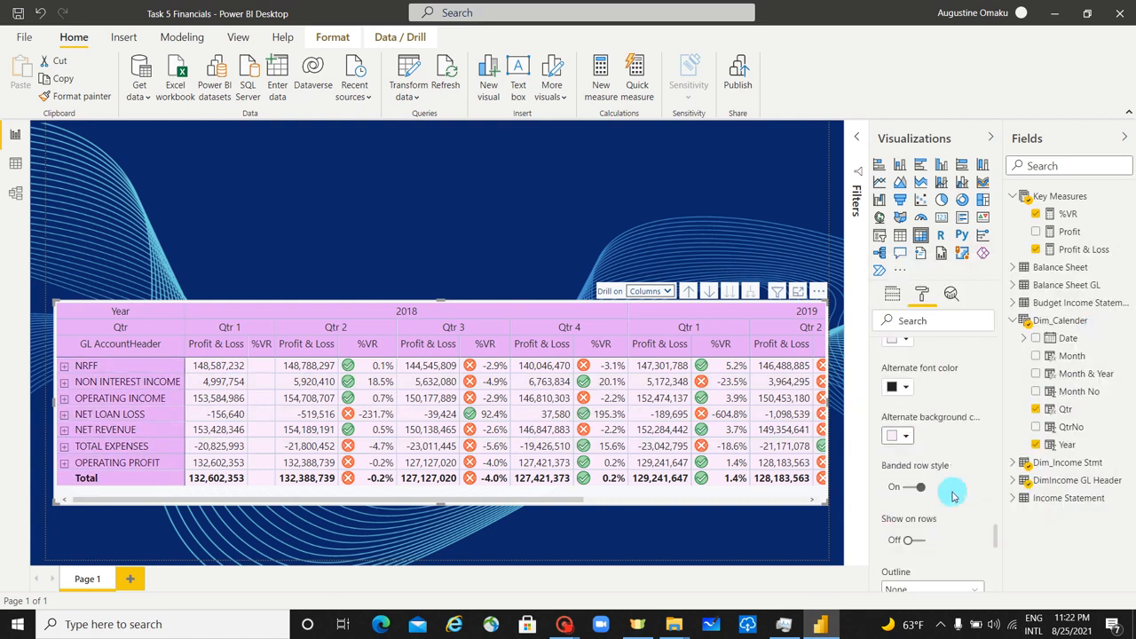
scroll(952, 495, "down", 5)
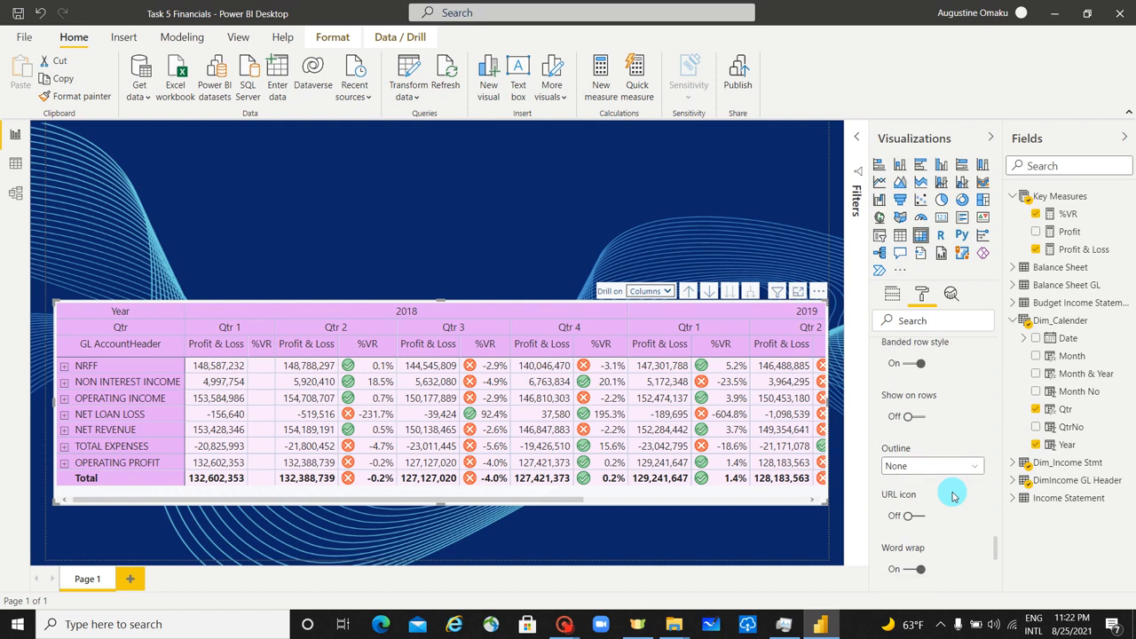
scroll(953, 495, "down", 3)
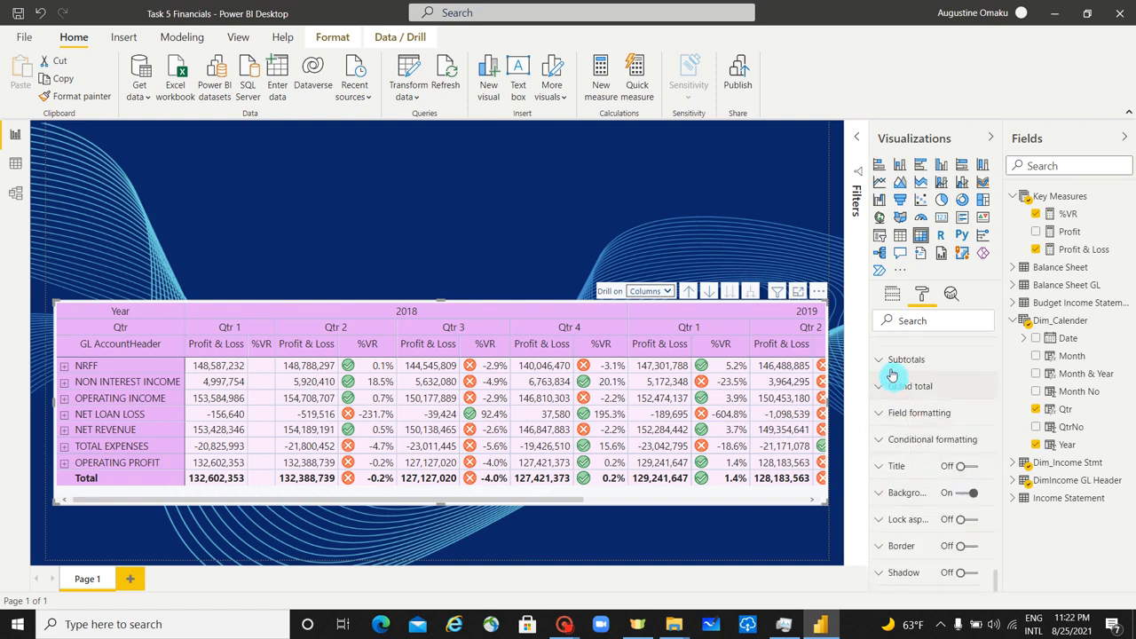
left_click(936, 360)
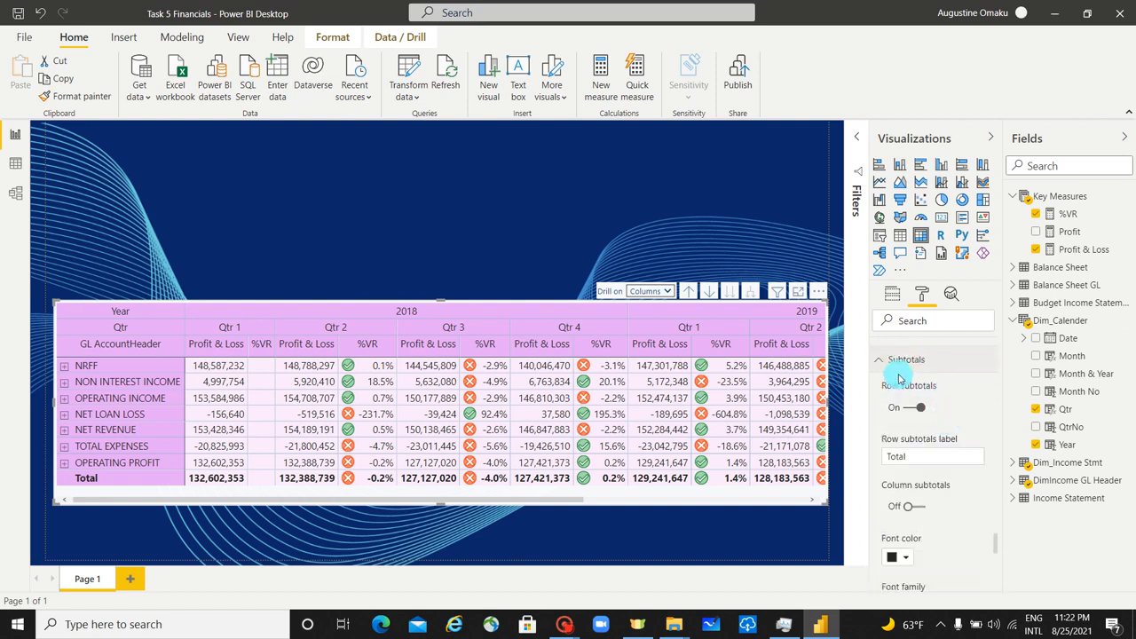
scroll(956, 451, "down", 1)
scroll(958, 456, "down", 2)
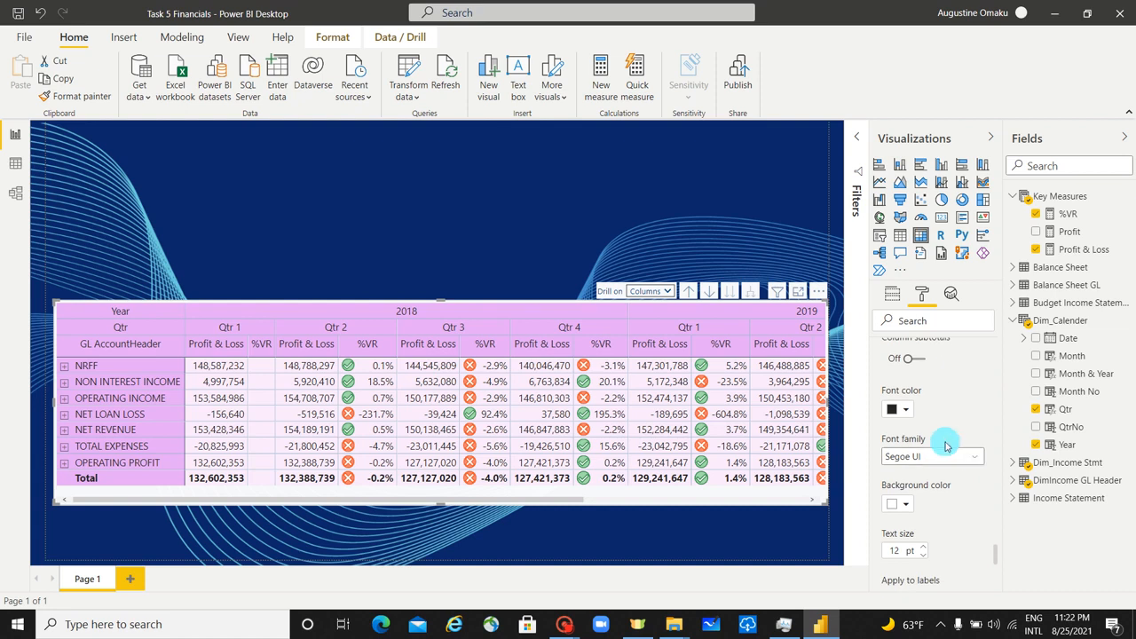
scroll(946, 448, "down", 2)
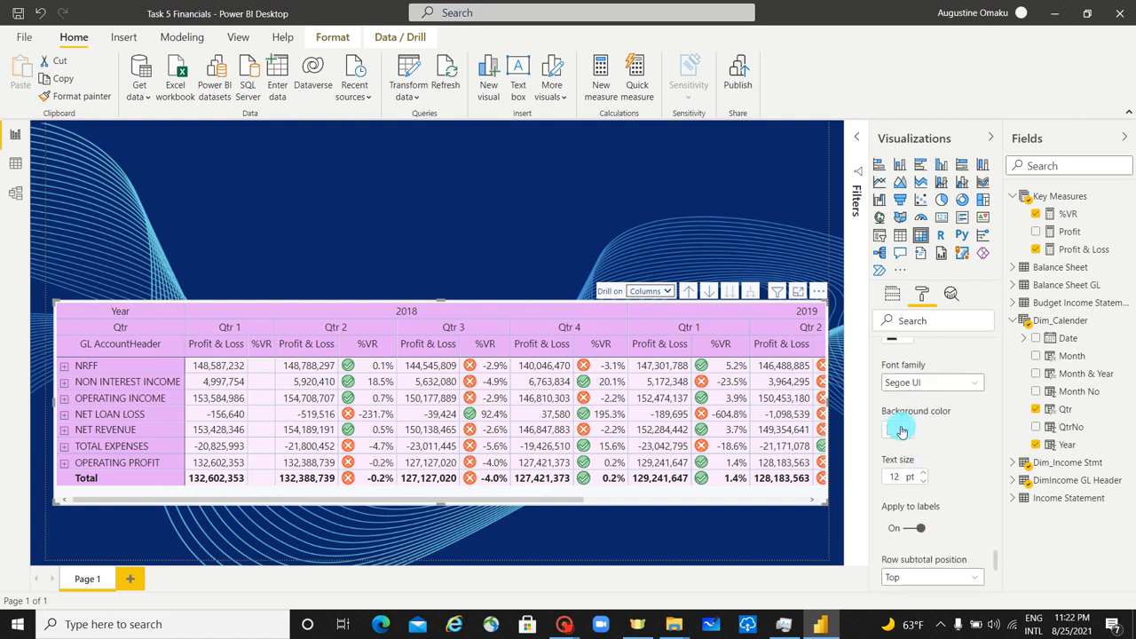
left_click(898, 429)
left_click(934, 368)
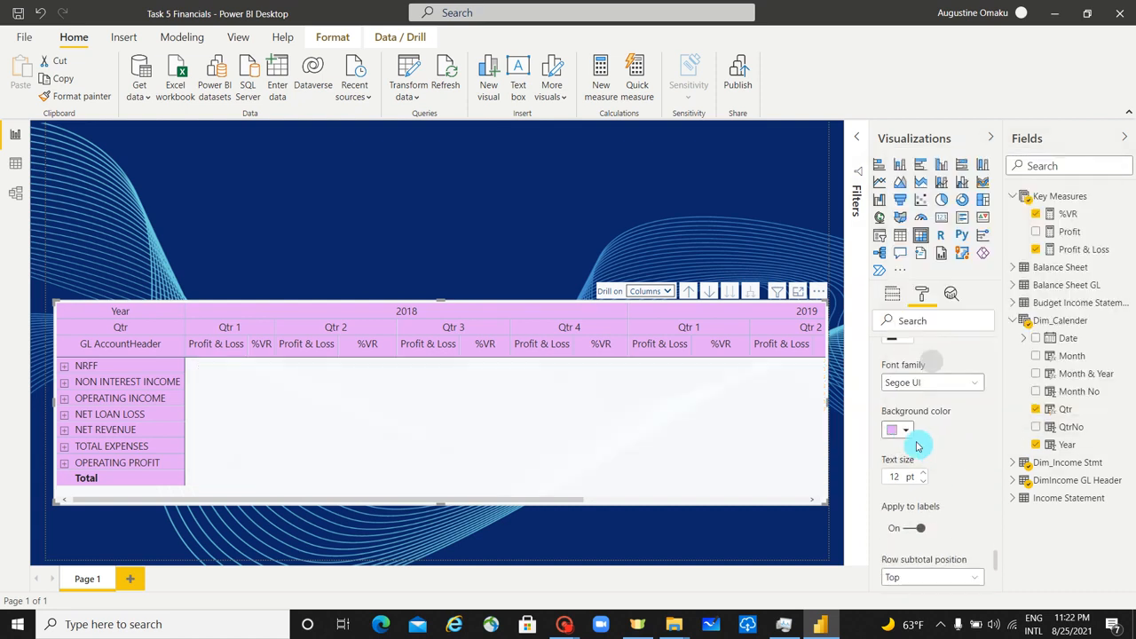
Set the matrix grand total's background to the same light orchid colour as the subtotals.
scroll(941, 497, "down", 2)
scroll(939, 498, "down", 4)
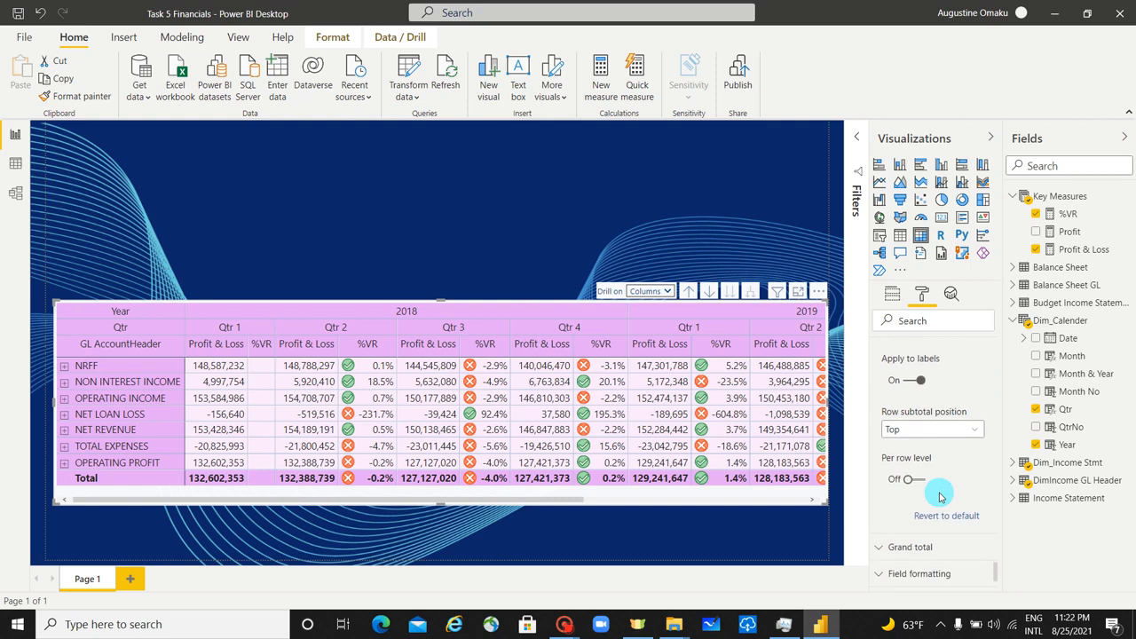
left_click(888, 482)
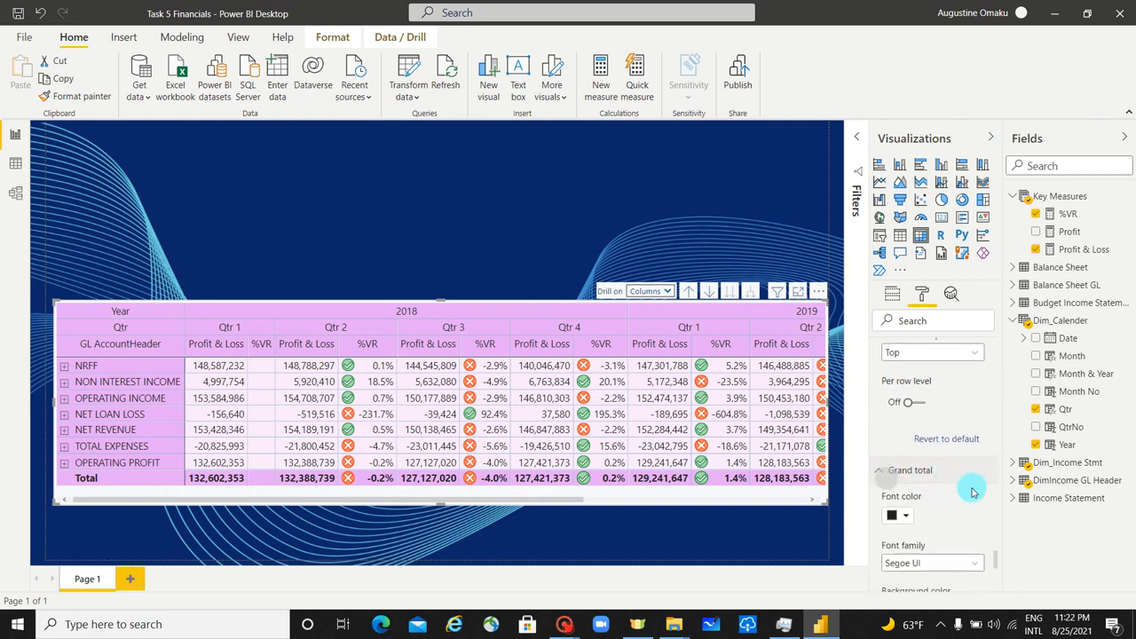
scroll(939, 479, "down", 5)
scroll(941, 475, "up", 2)
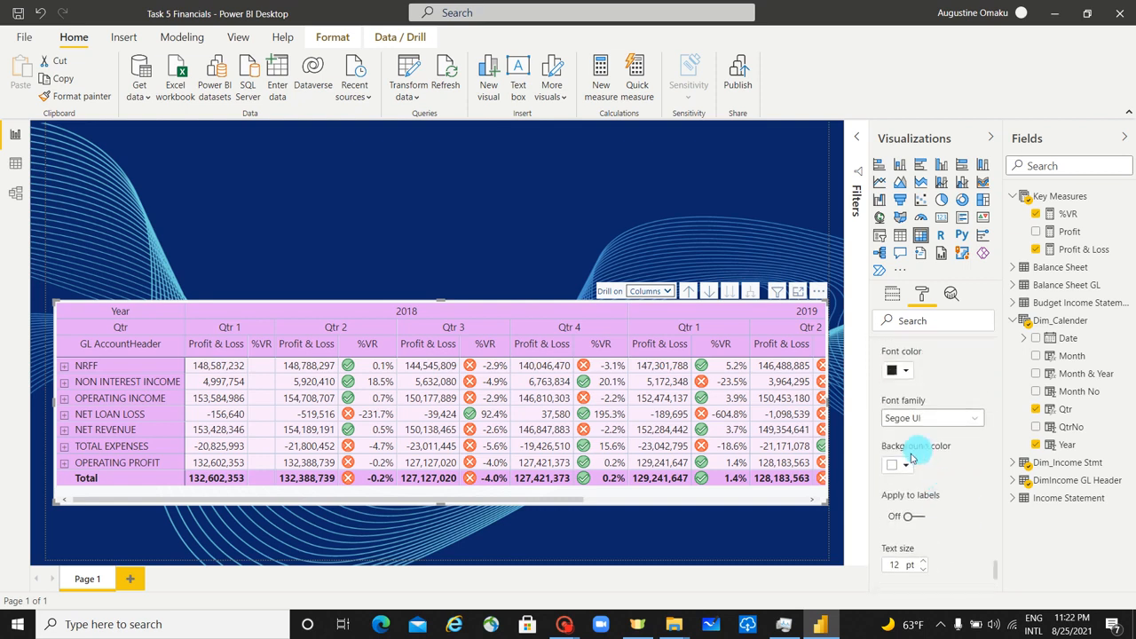
left_click(907, 464)
left_click(907, 398)
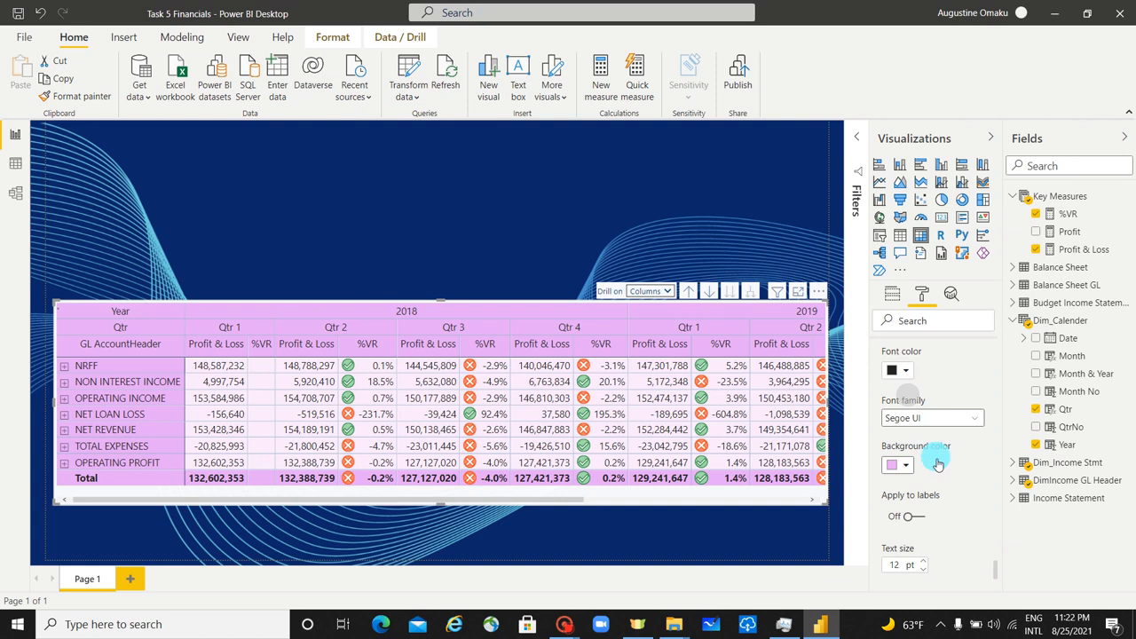
Expand the NRFF row to examine the formatting of its account lines and collapse it again.
left_click(63, 368)
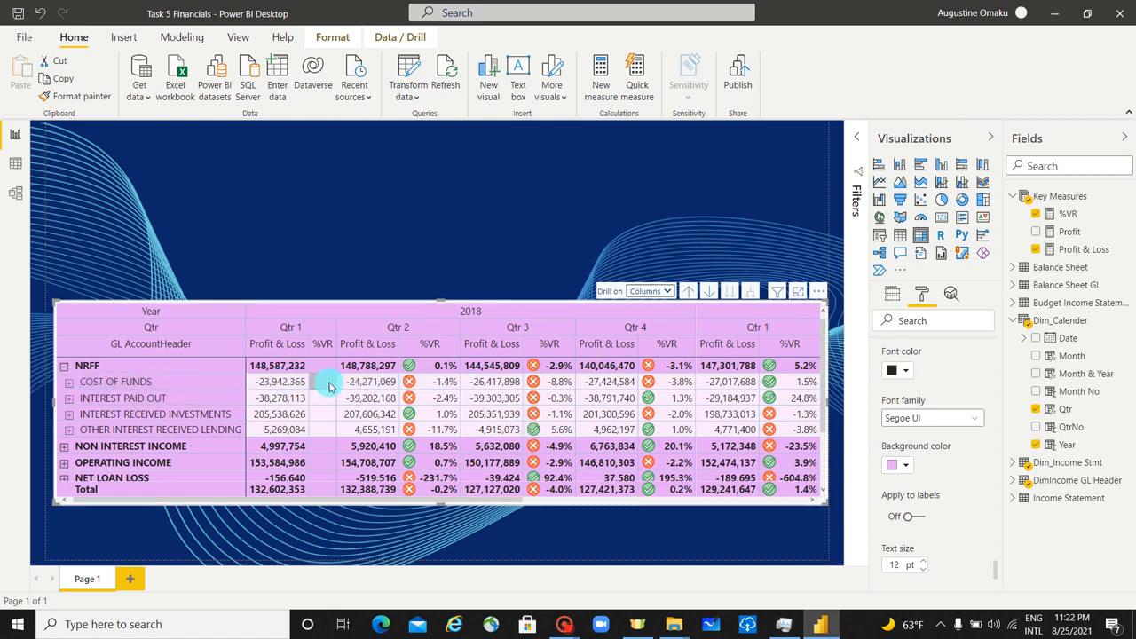
left_click(64, 368)
scroll(938, 417, "up", 3)
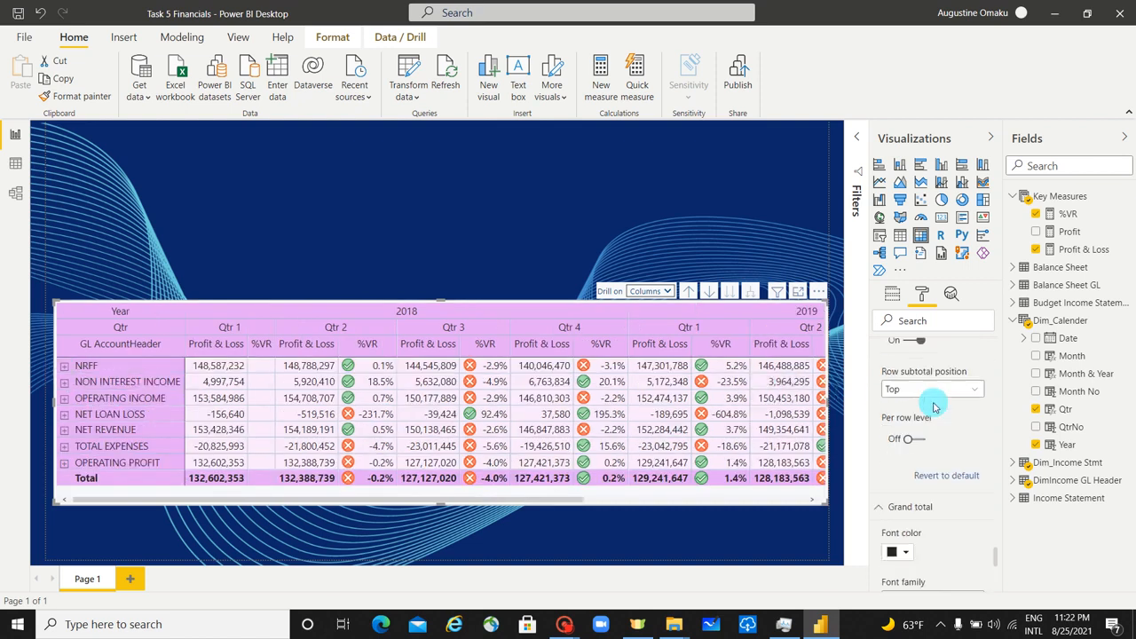
Set the matrix row headers' background to the recently used palest pink colour.
scroll(938, 417, "up", 10)
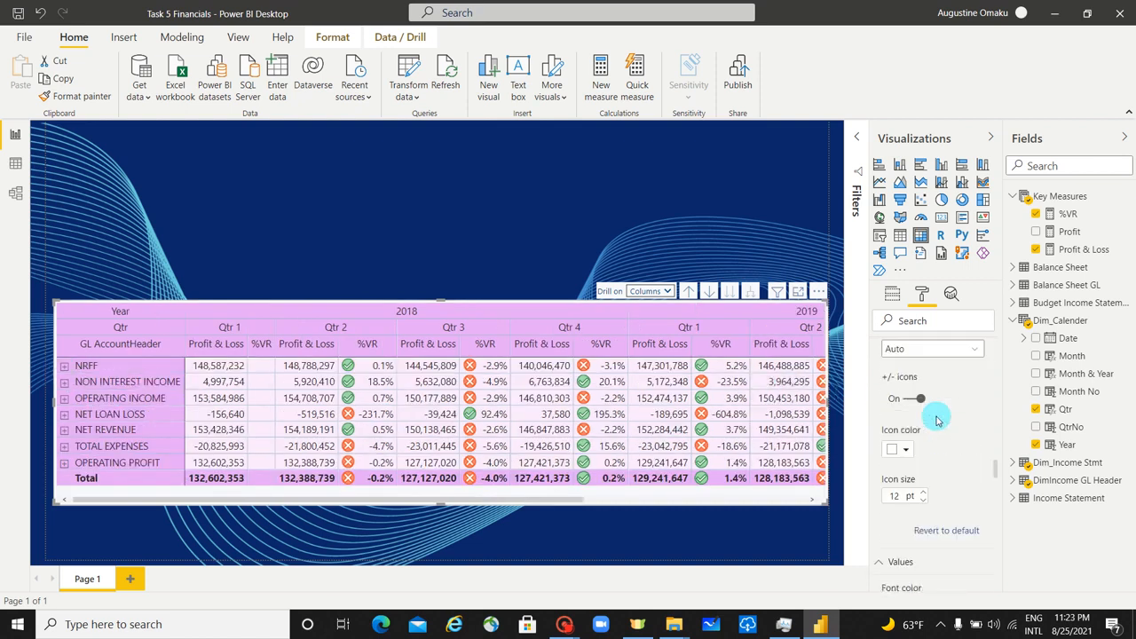
scroll(939, 419, "up", 10)
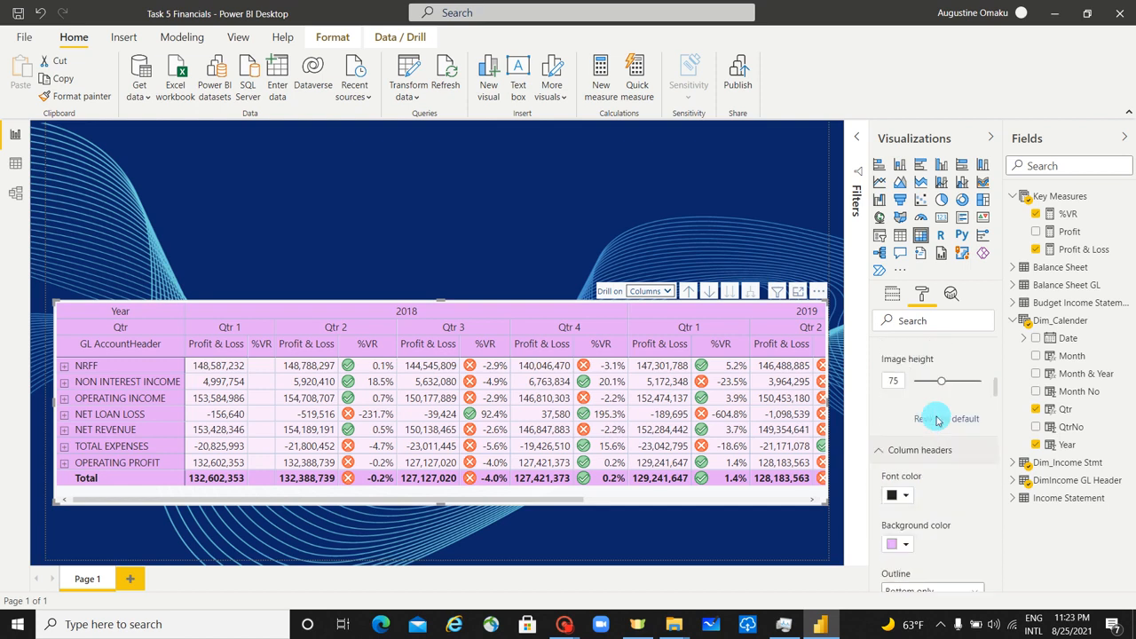
scroll(938, 419, "up", 5)
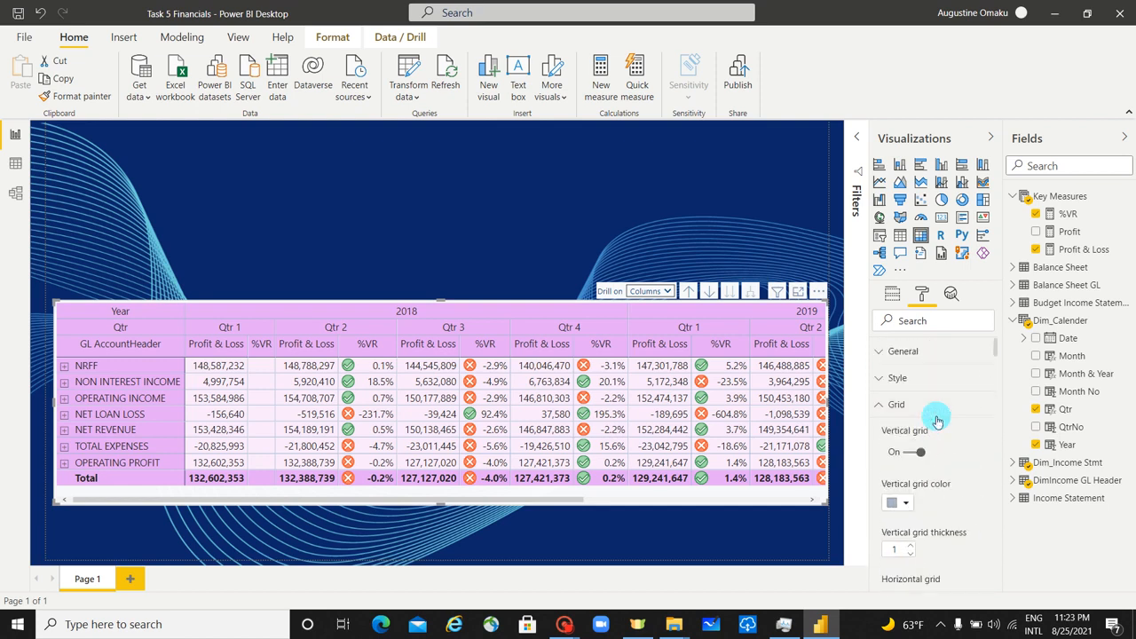
left_click(884, 407)
left_click(888, 432)
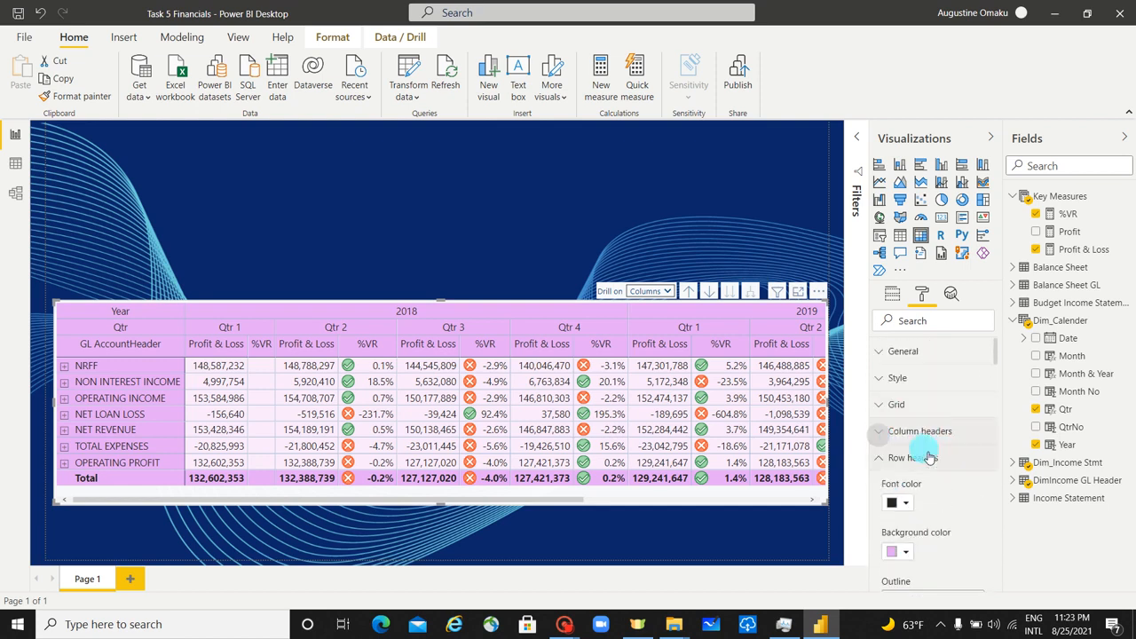
scroll(941, 493, "down", 2)
left_click(907, 480)
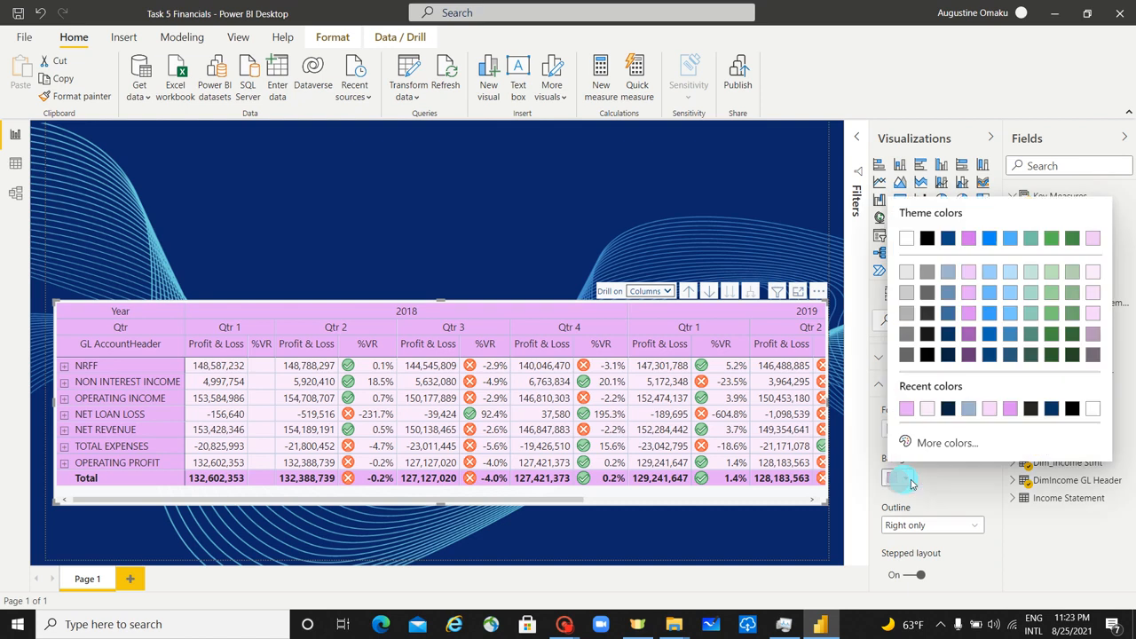
left_click(929, 410)
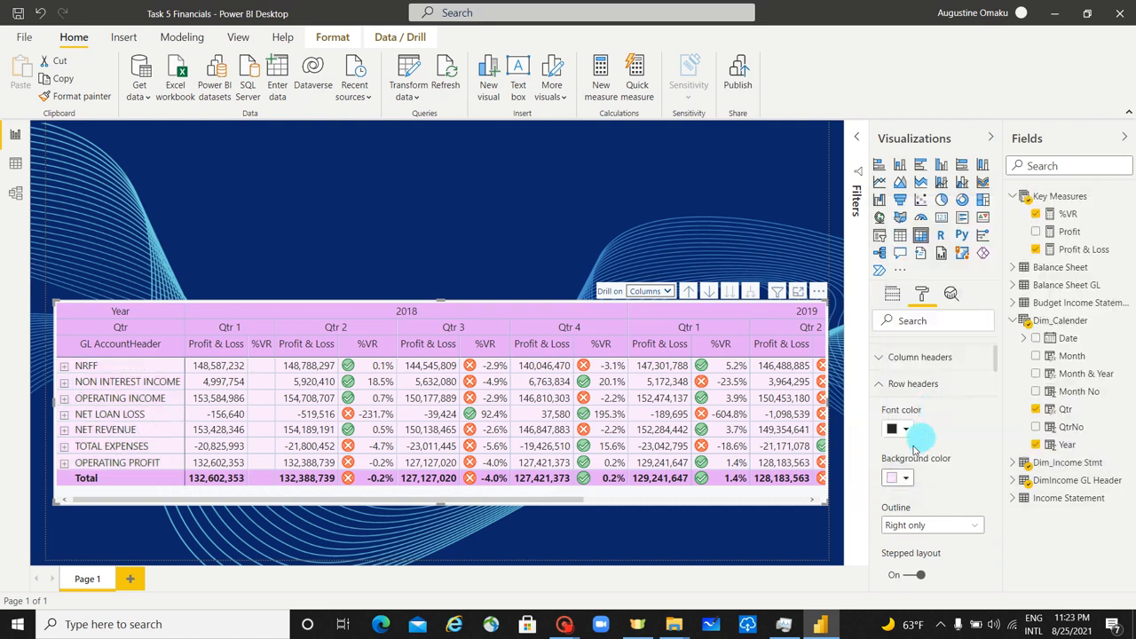
Expand the NRFF row to show its account lines.
scroll(943, 489, "down", 3)
scroll(942, 488, "down", 6)
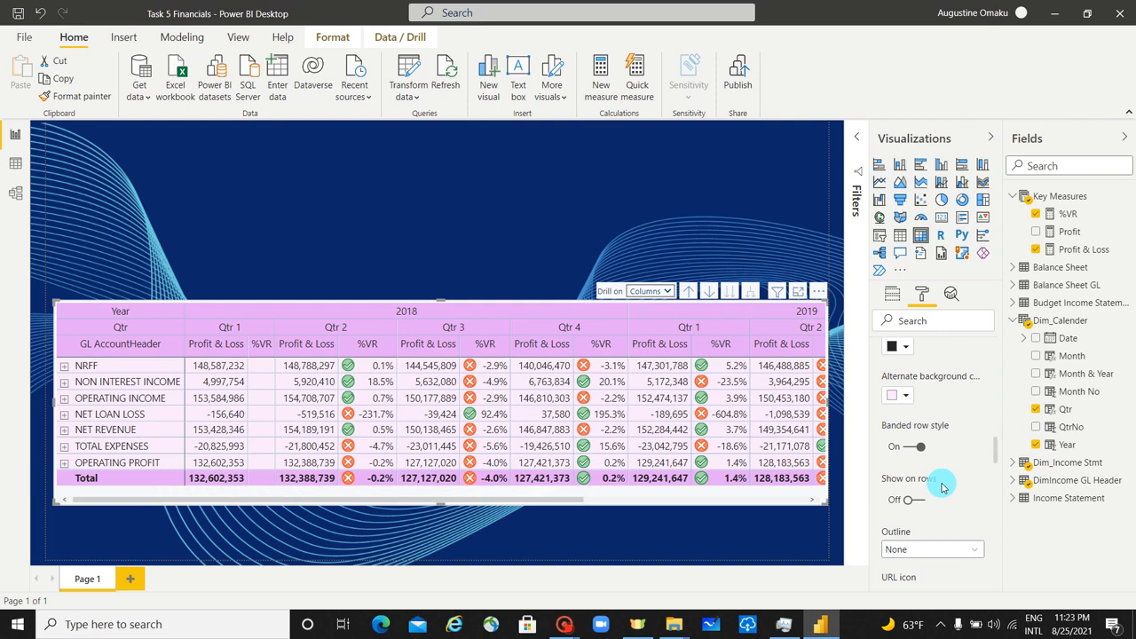
scroll(943, 487, "down", 4)
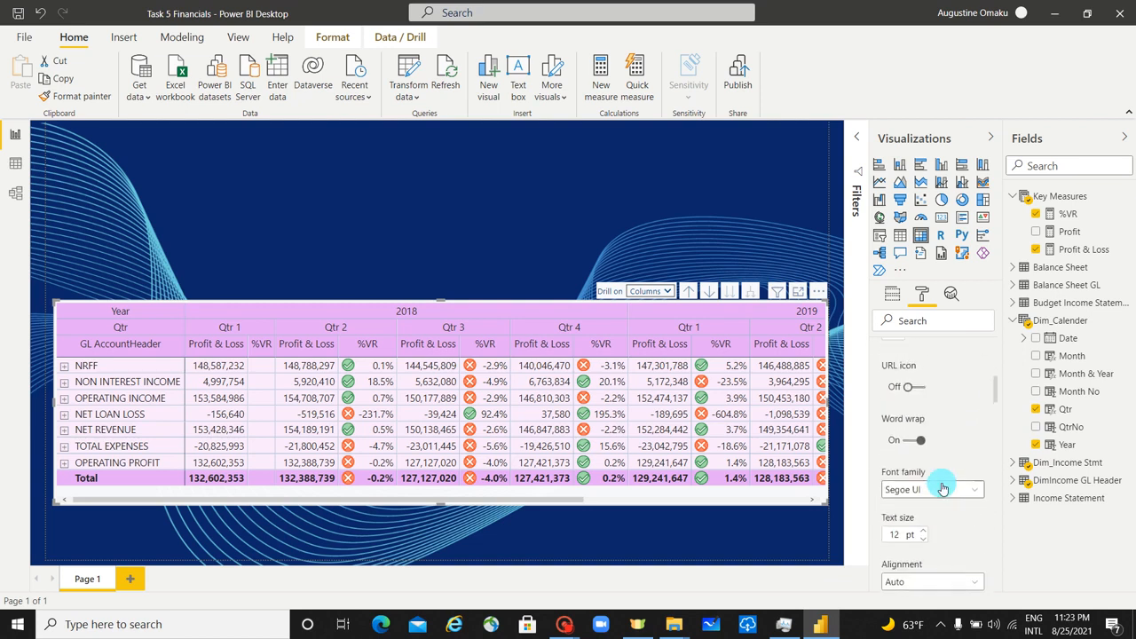
left_click(62, 367)
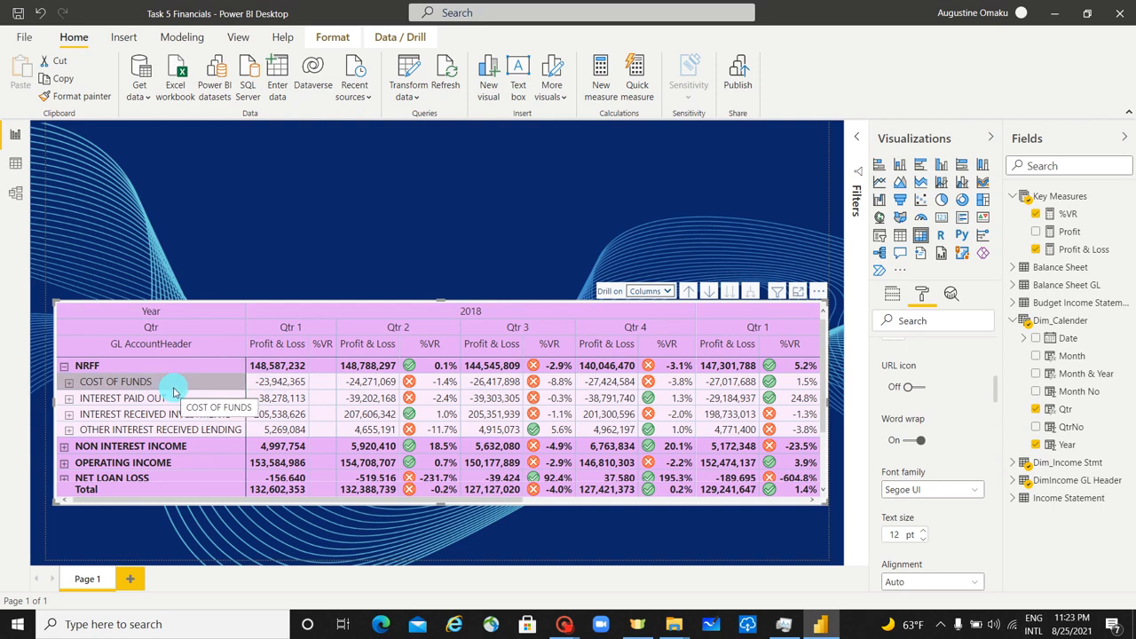
Examine how the subtotals' Apply to labels option formats the NRFF row compared with its account lines.
scroll(972, 460, "down", 3)
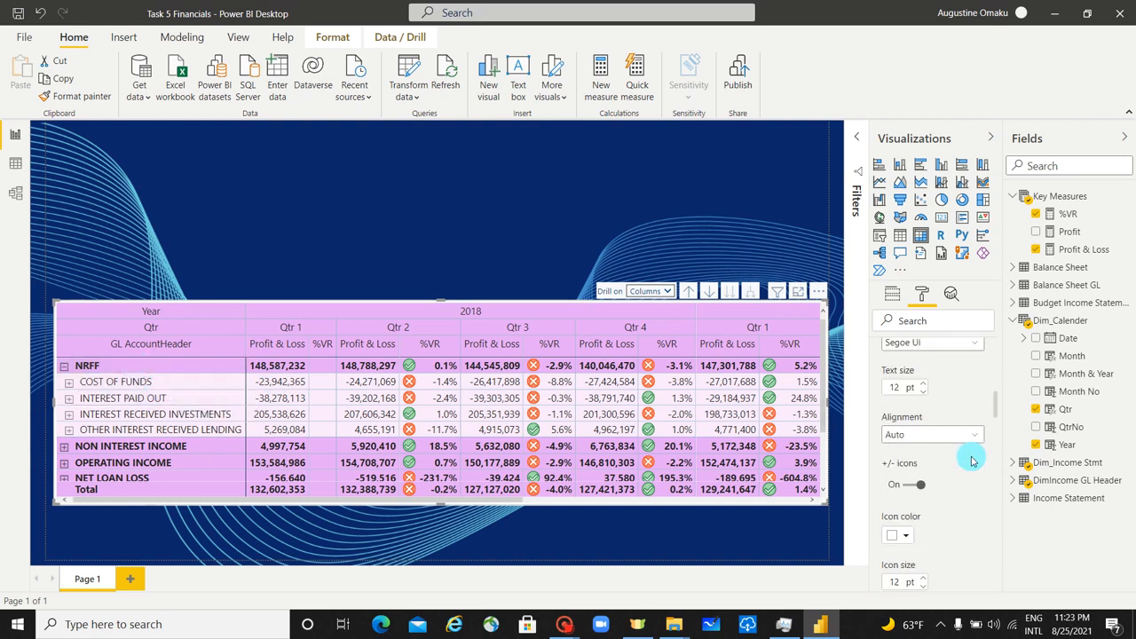
scroll(972, 459, "down", 10)
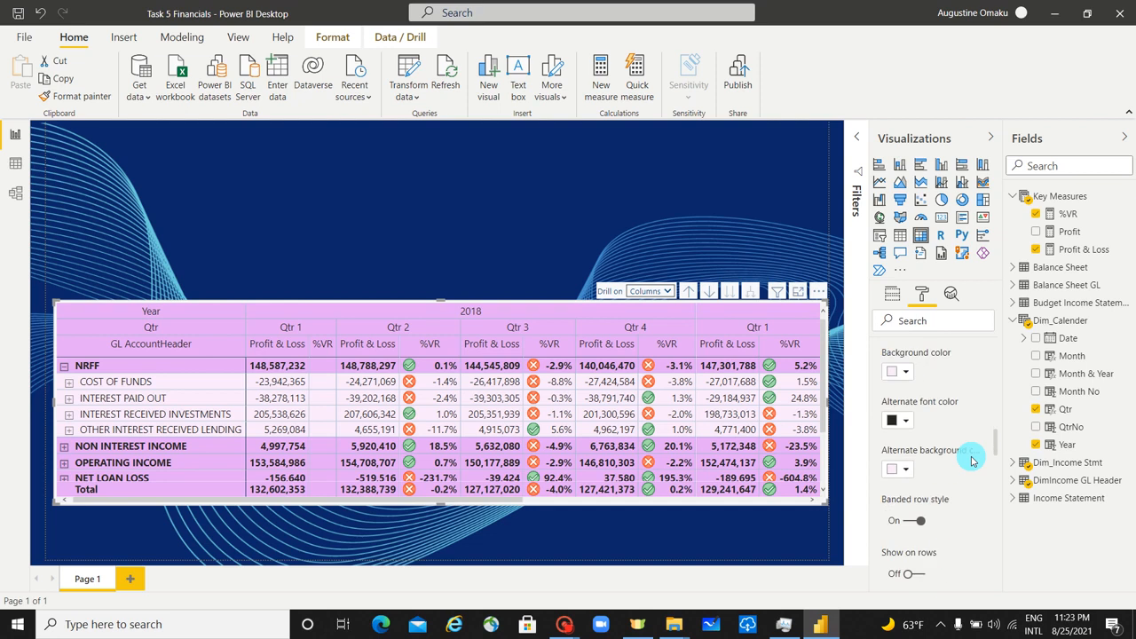
scroll(972, 460, "down", 8)
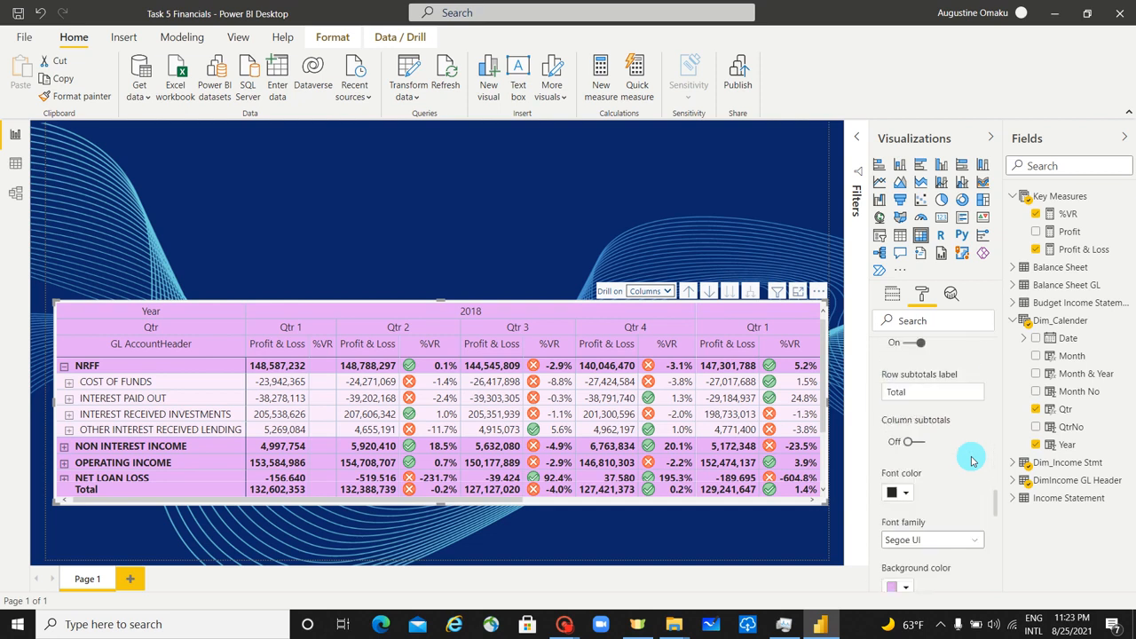
scroll(968, 467, "down", 3)
scroll(968, 467, "down", 2)
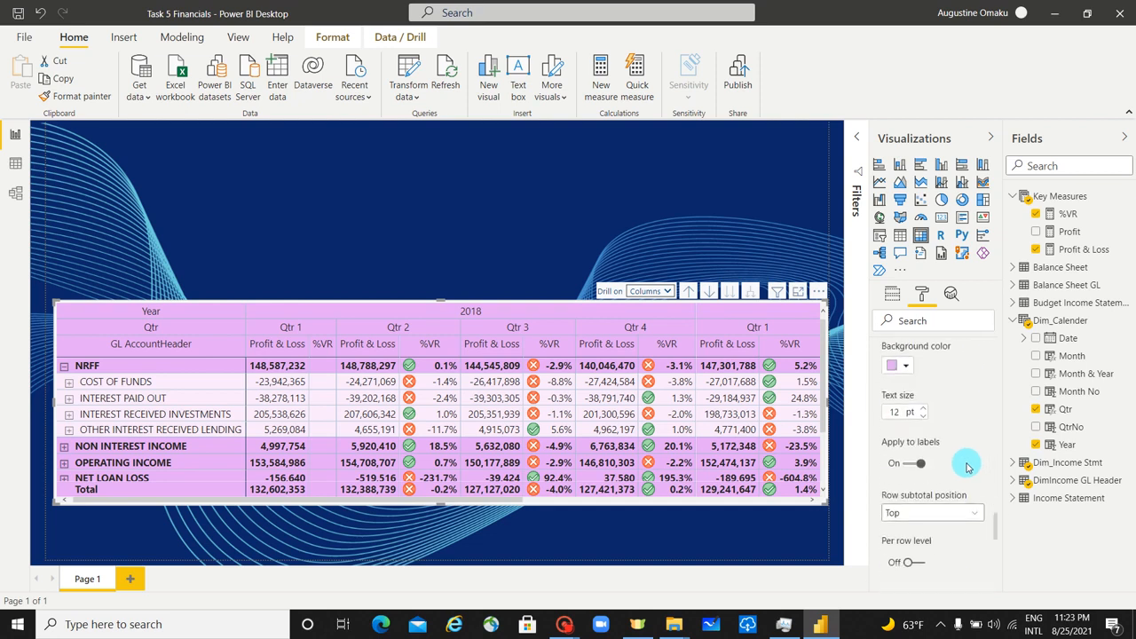
left_click(908, 467)
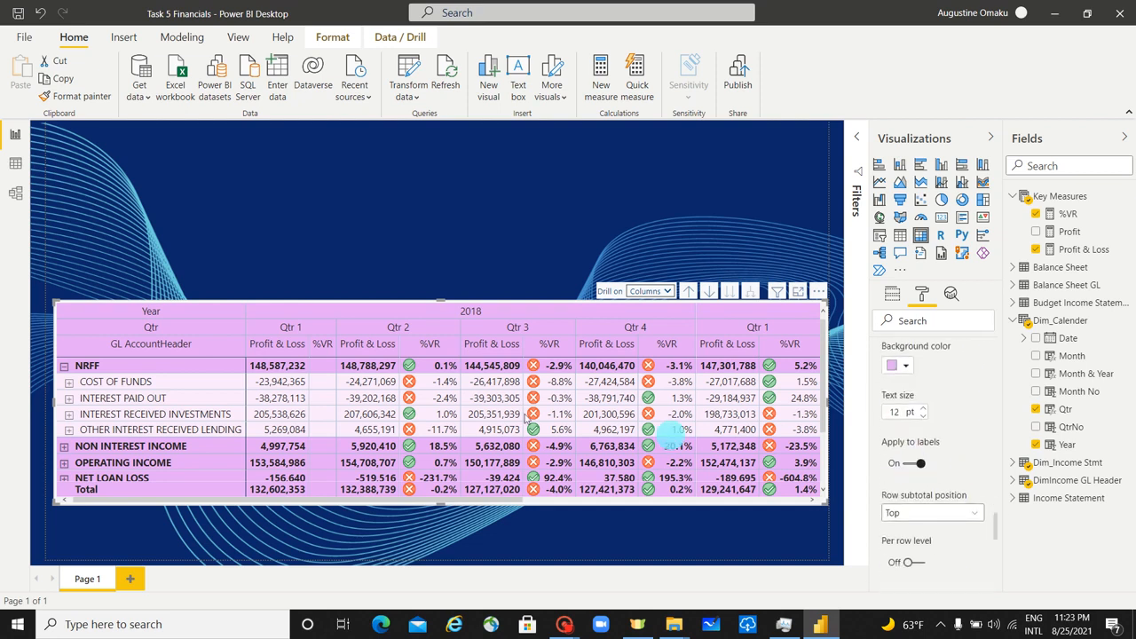
left_click(312, 378)
left_click(166, 419)
left_click(282, 368)
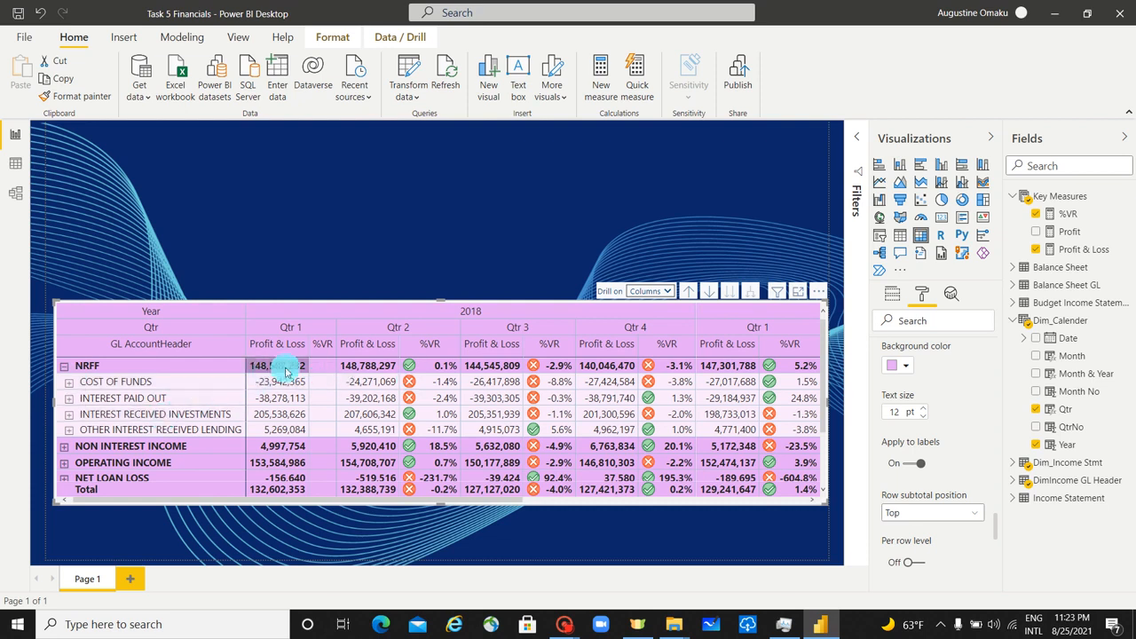
left_click(174, 393)
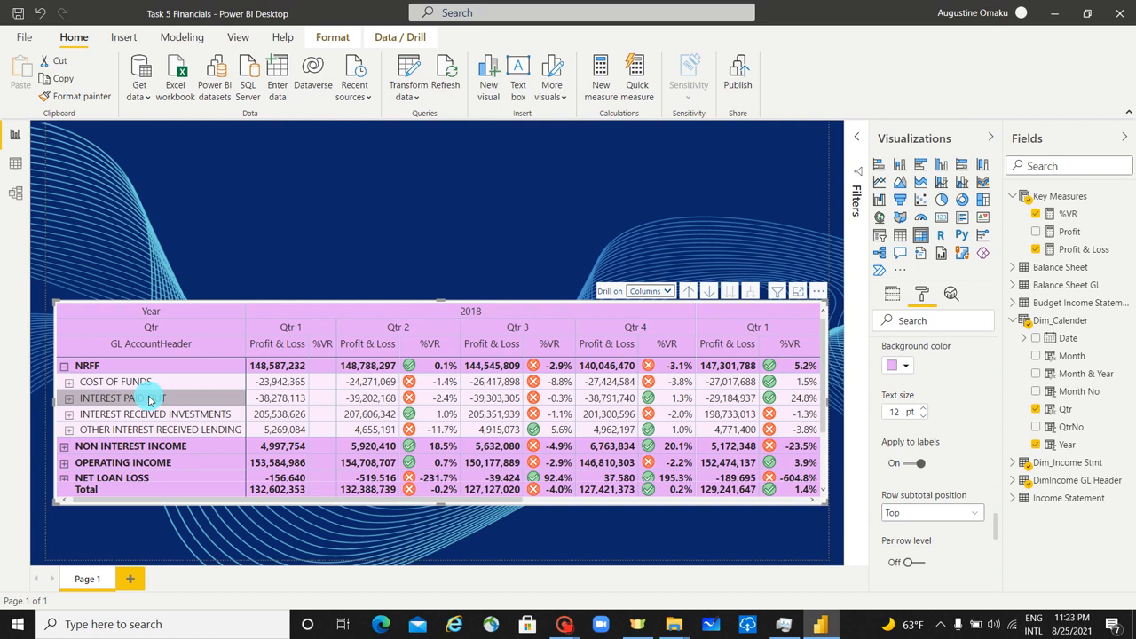
Recheck the subtotals' font, background and Apply to labels settings against the expanded matrix rows.
scroll(964, 484, "down", 10)
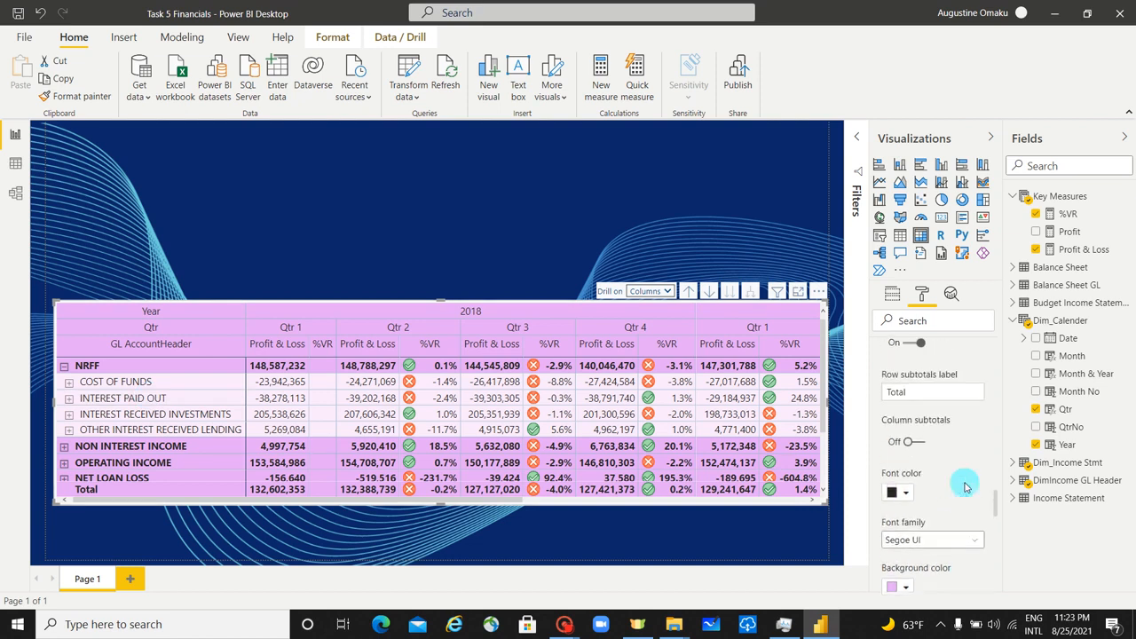
scroll(955, 487, "up", 3)
scroll(951, 496, "down", 5)
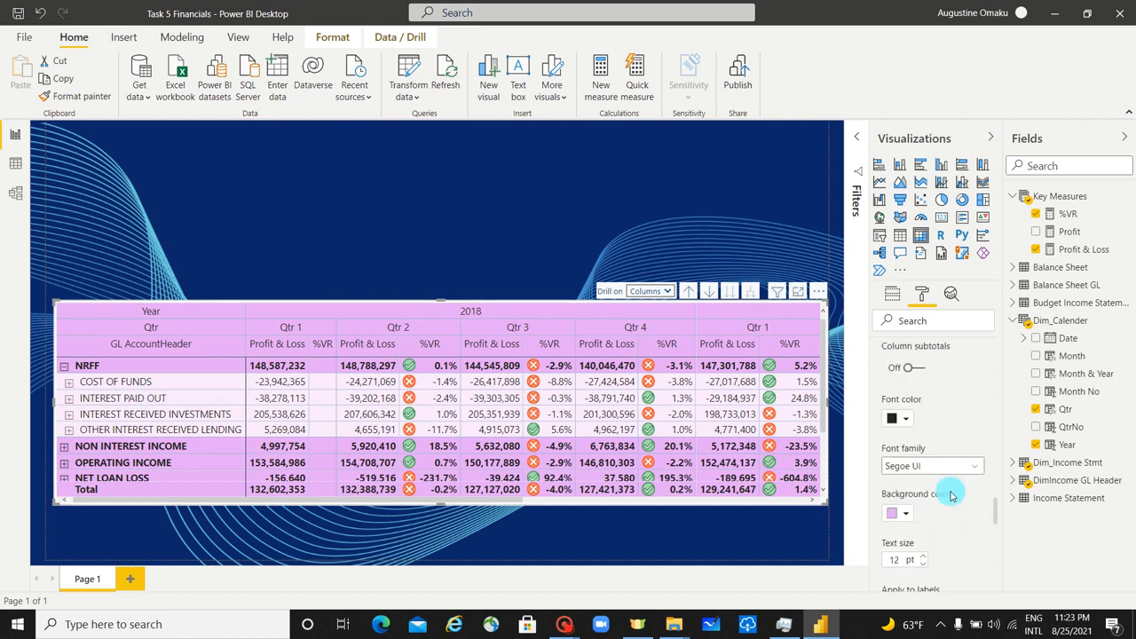
scroll(956, 527, "down", 2)
left_click(903, 538)
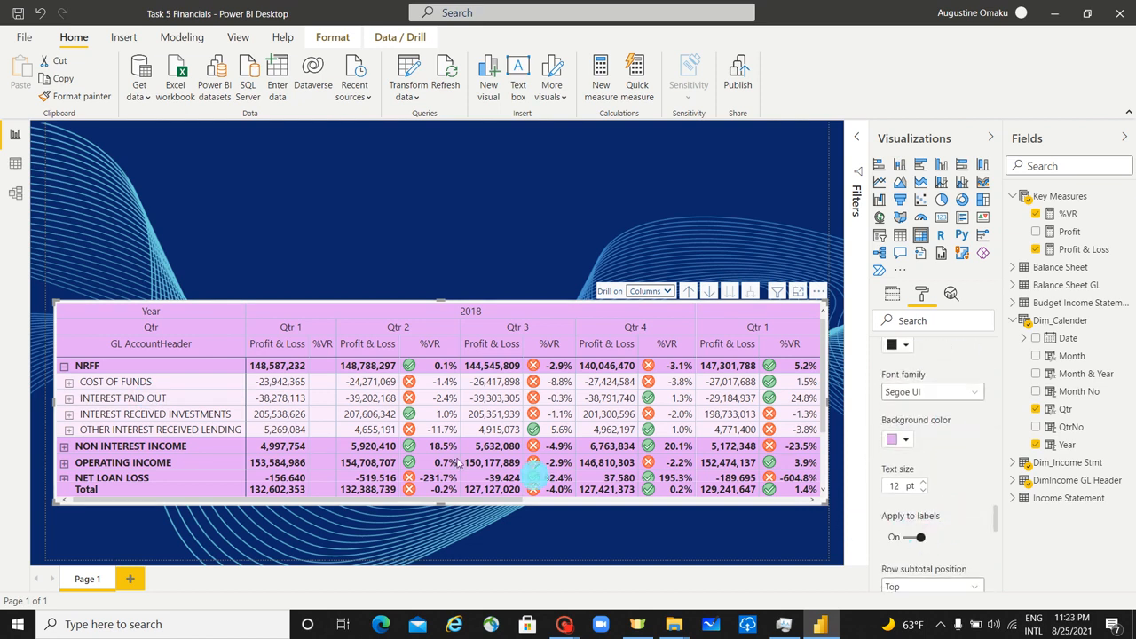
Expand the COST OF FUNDS row to examine the formatting of its detail lines and collapse it again.
left_click(70, 383)
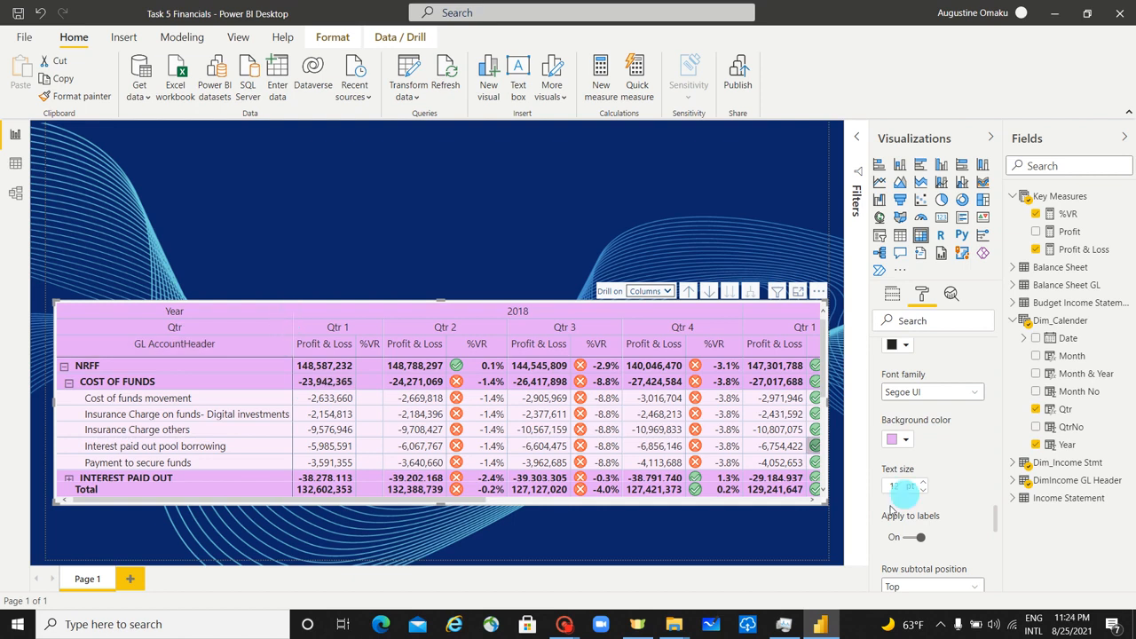
left_click_drag(401, 501, 236, 499)
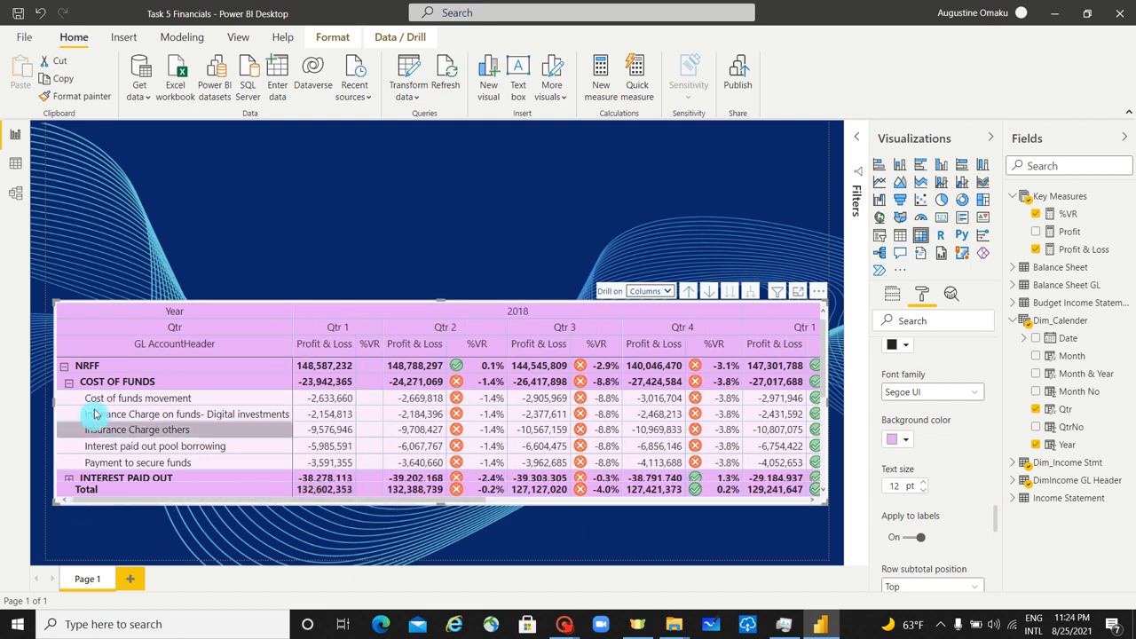
left_click(66, 384)
Turn off the matrix's row subtotals to remove the Total row.
scroll(133, 408, "down", 3)
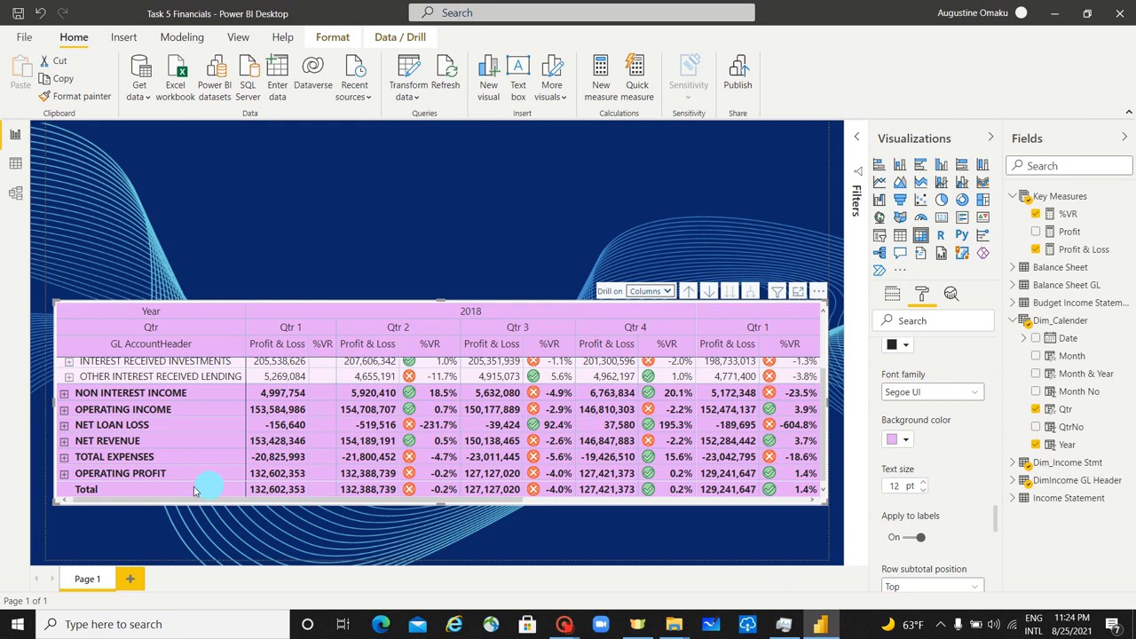
scroll(933, 429, "up", 5)
scroll(941, 435, "up", 8)
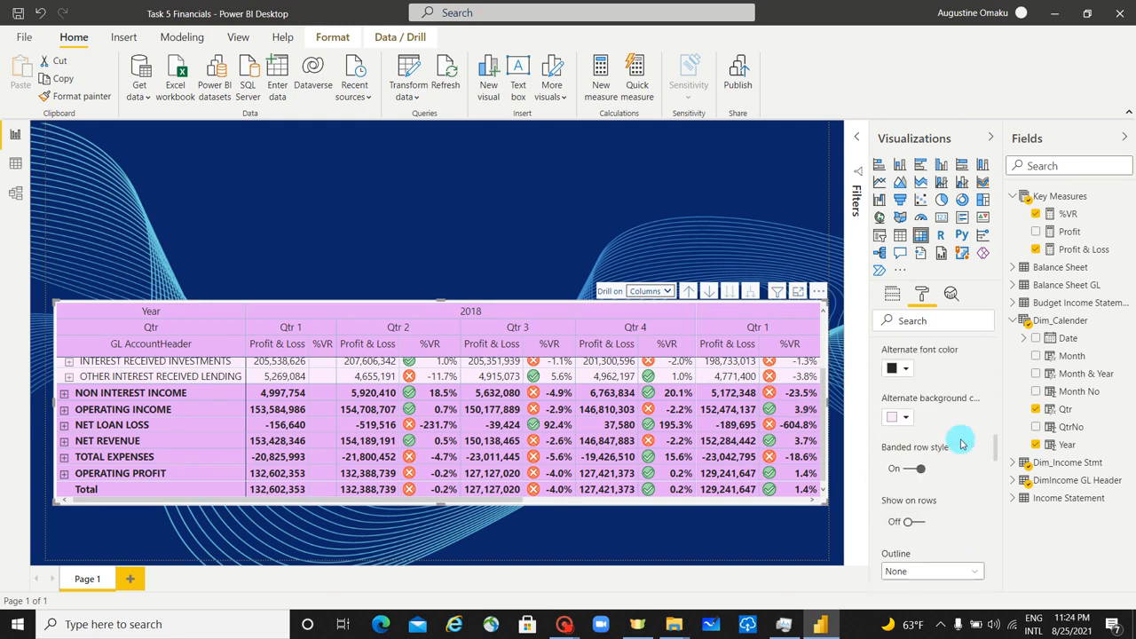
scroll(961, 442, "up", 6)
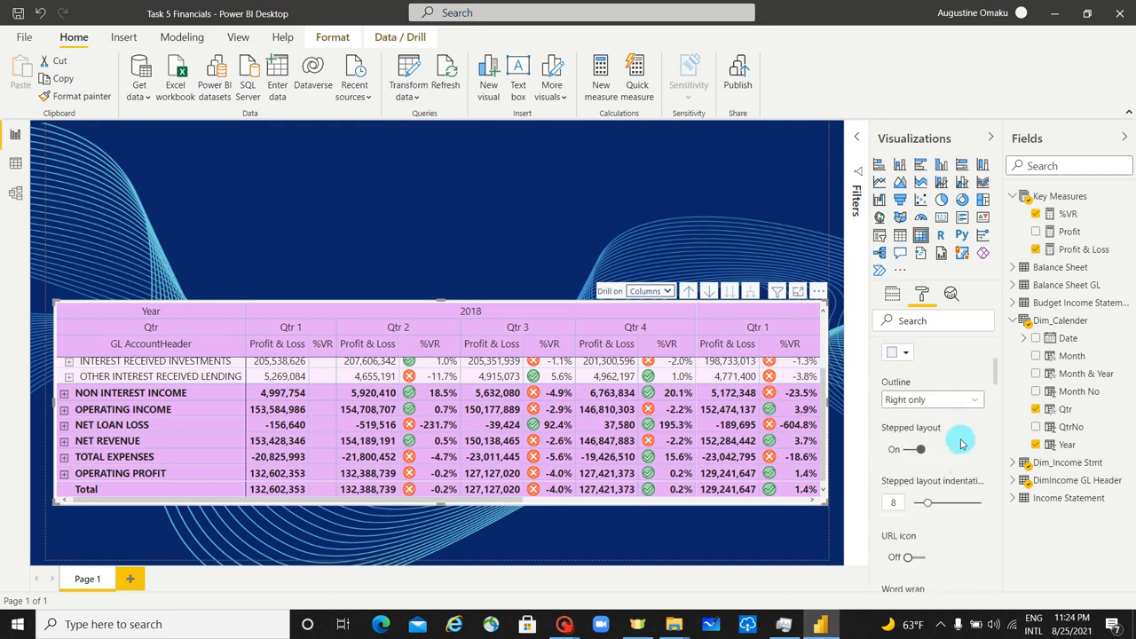
left_click(874, 456)
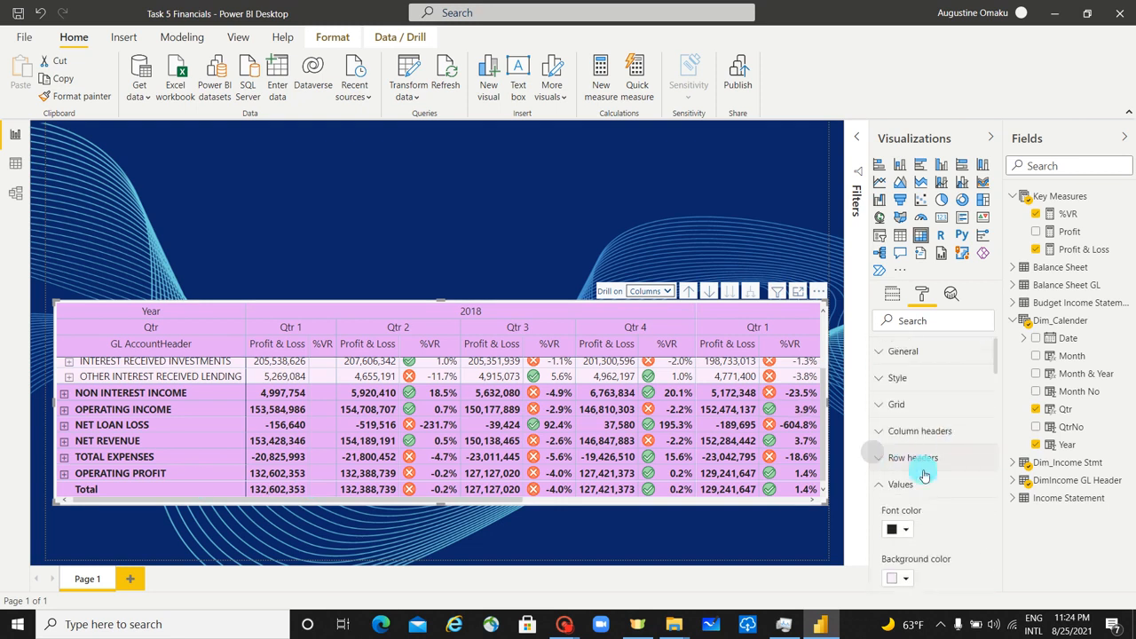
scroll(975, 480, "down", 1)
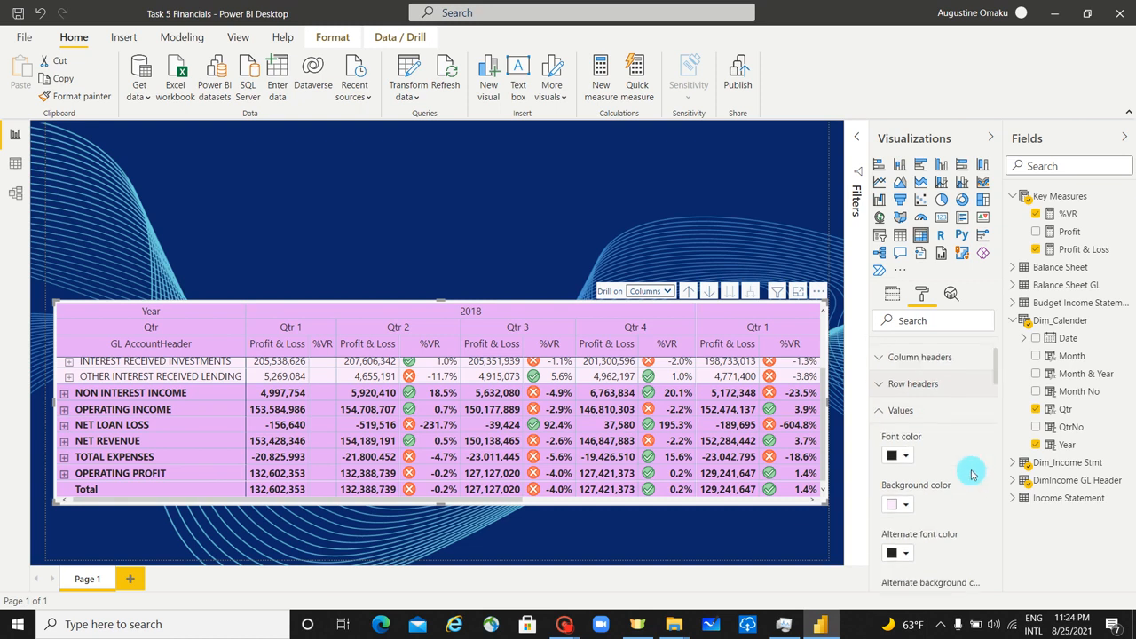
scroll(971, 474, "down", 8)
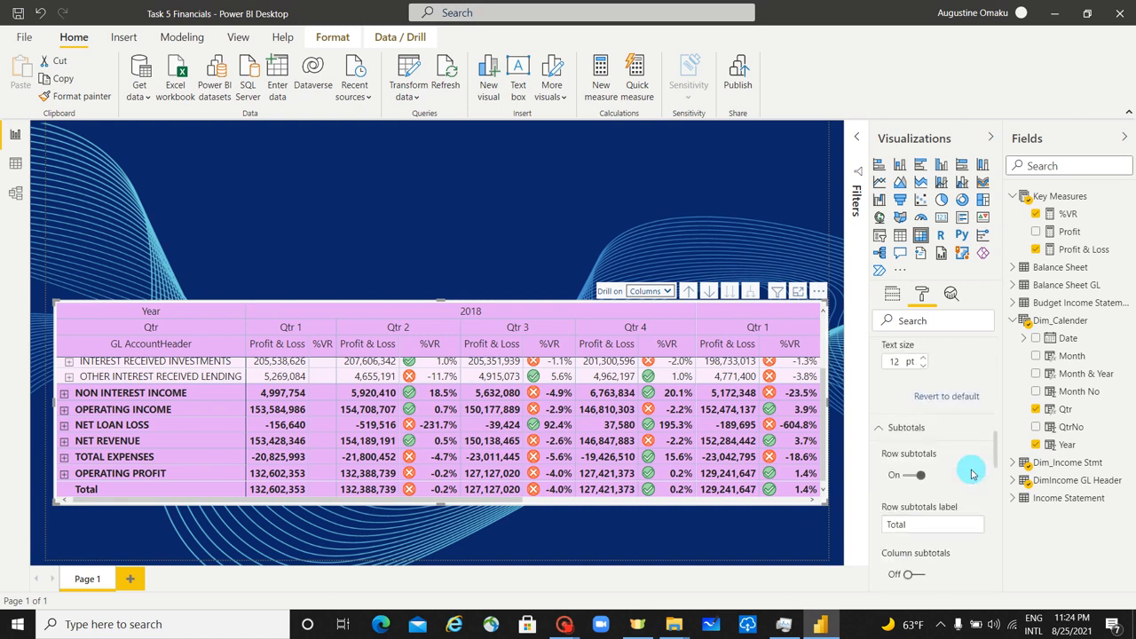
scroll(928, 470, "down", 2)
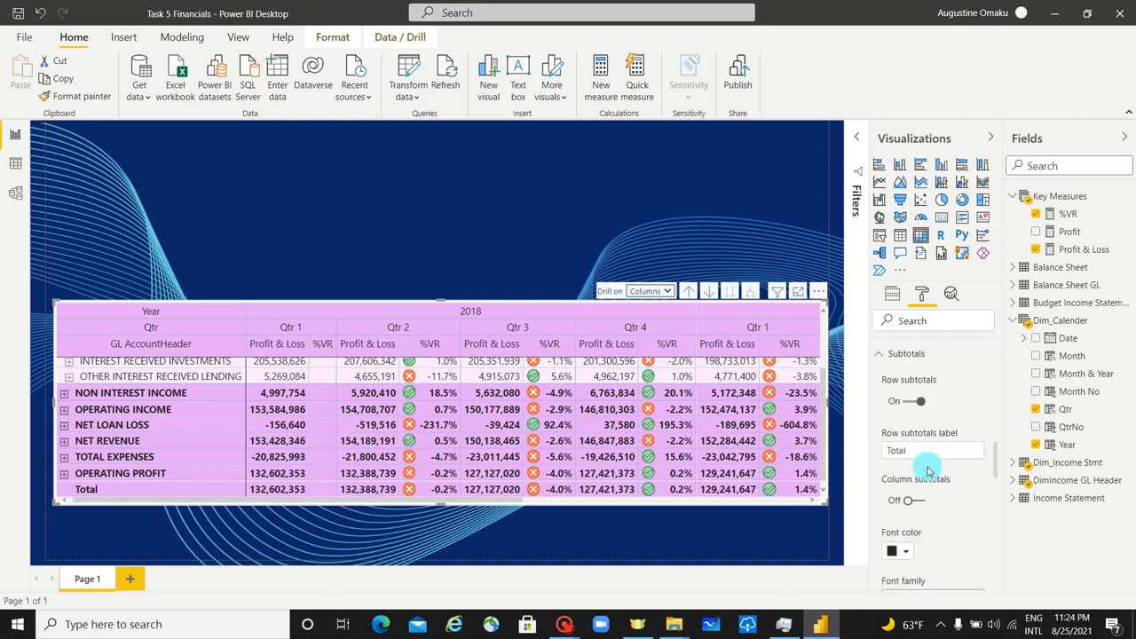
left_click(922, 402)
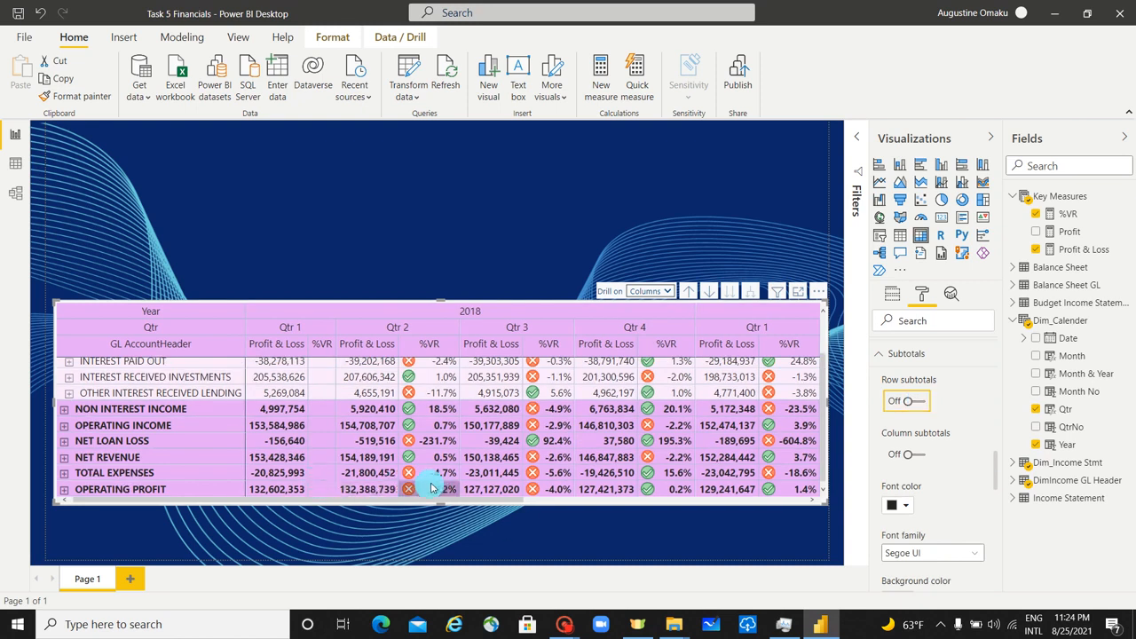
Extend the matrix upward to fit all its rows and check the quarters across 2018 and 2019.
left_click_drag(443, 246, 442, 251)
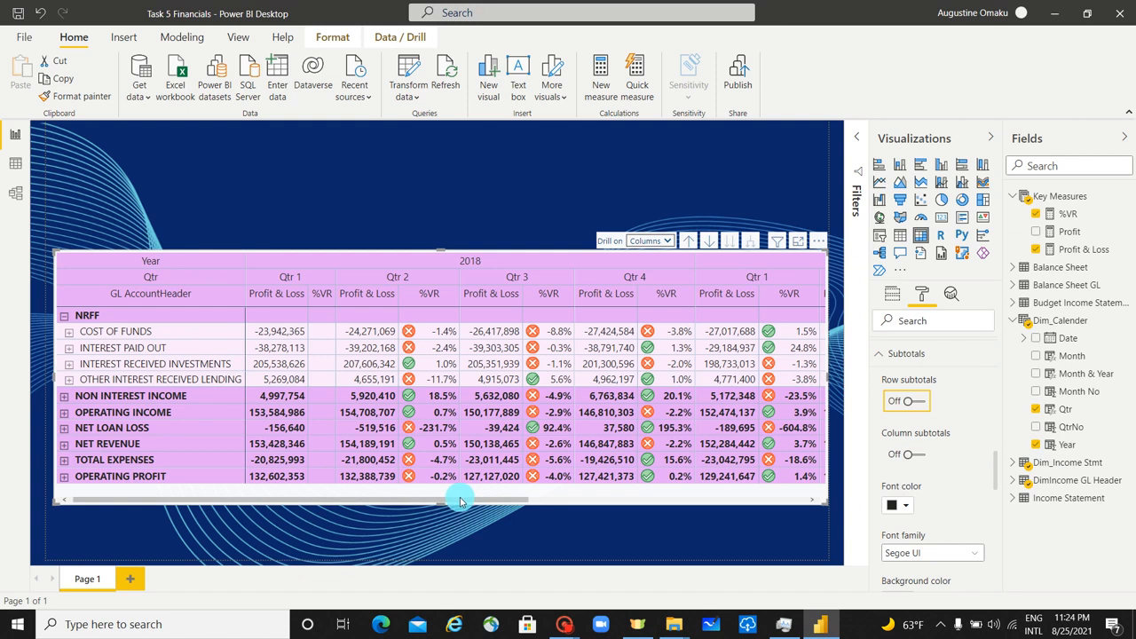
left_click_drag(460, 502, 838, 482)
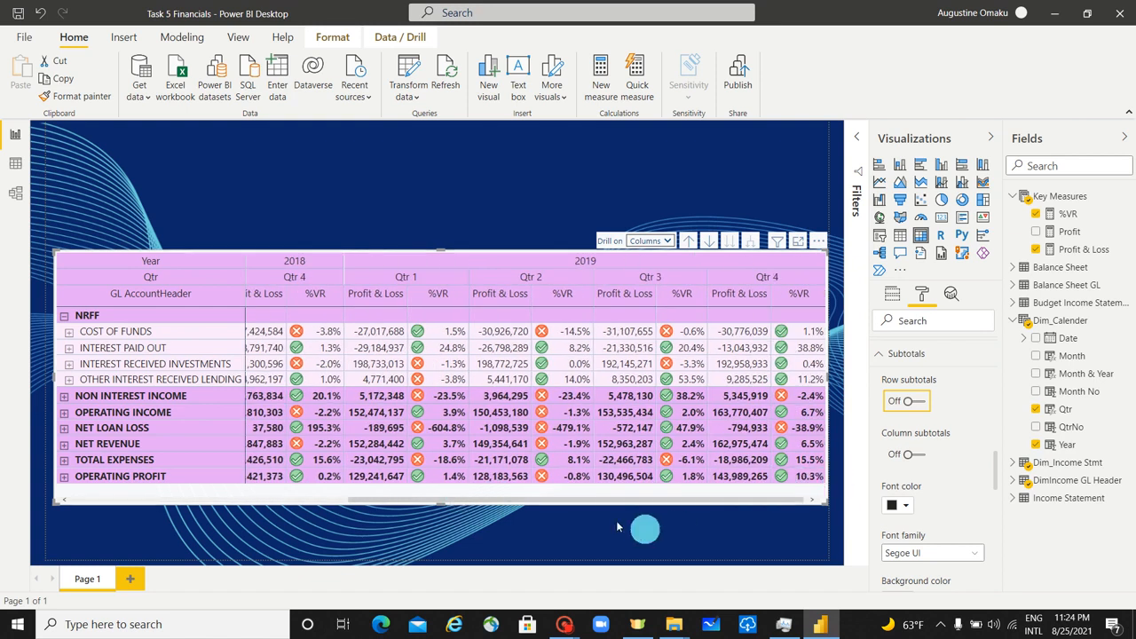
left_click_drag(561, 500, 245, 504)
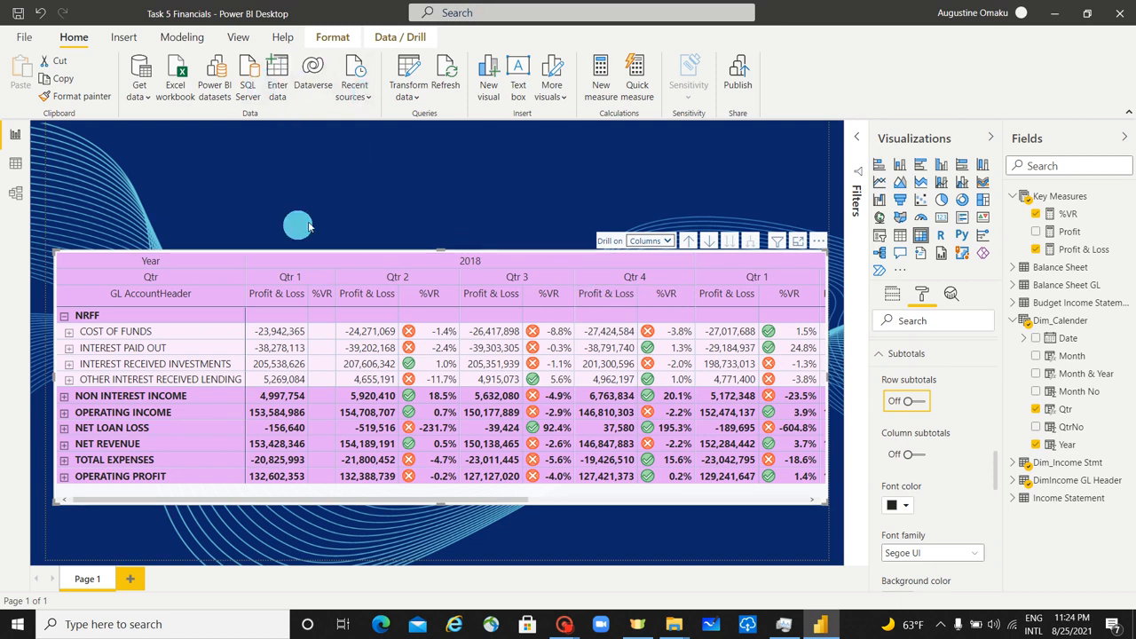
Customize the current report theme by changing Color 2 to orange #F3B54A.
left_click(238, 37)
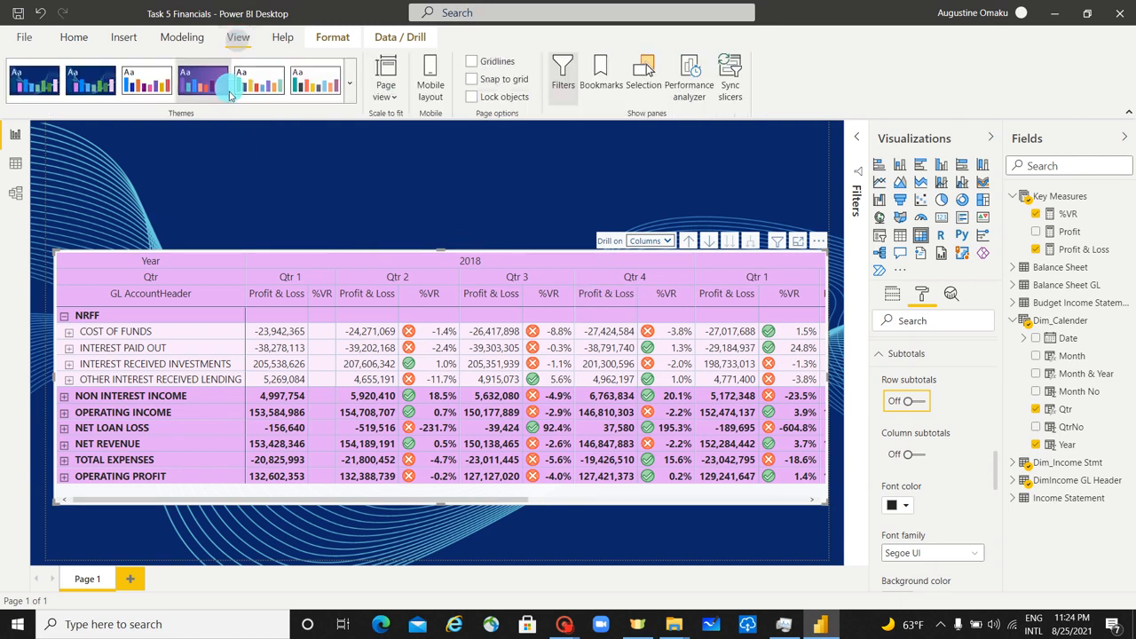
left_click(349, 83)
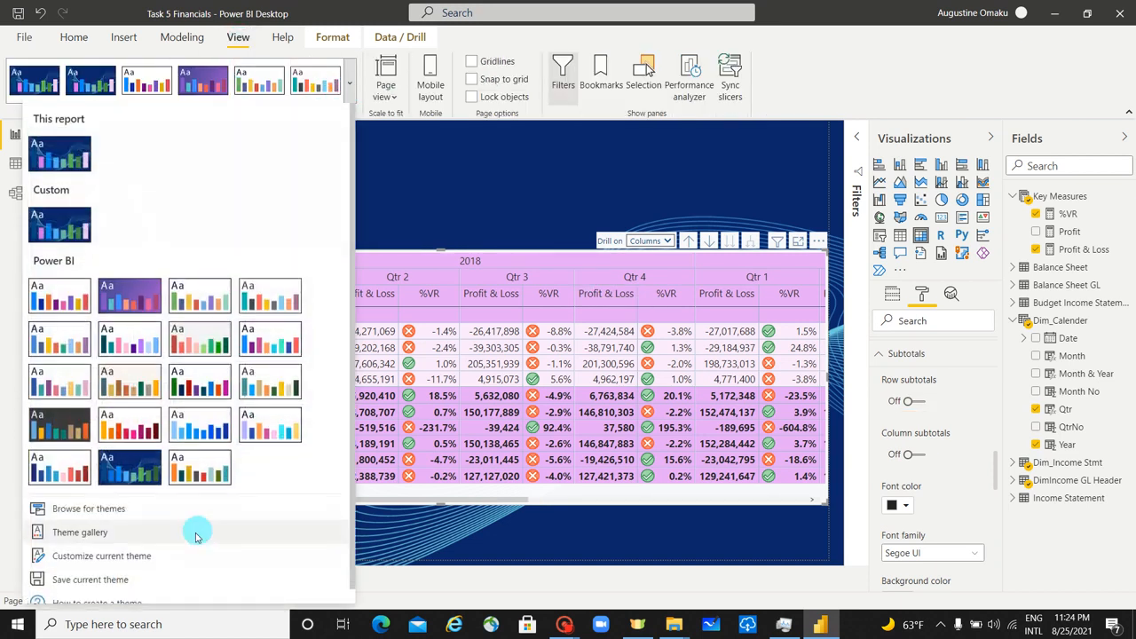
left_click(221, 555)
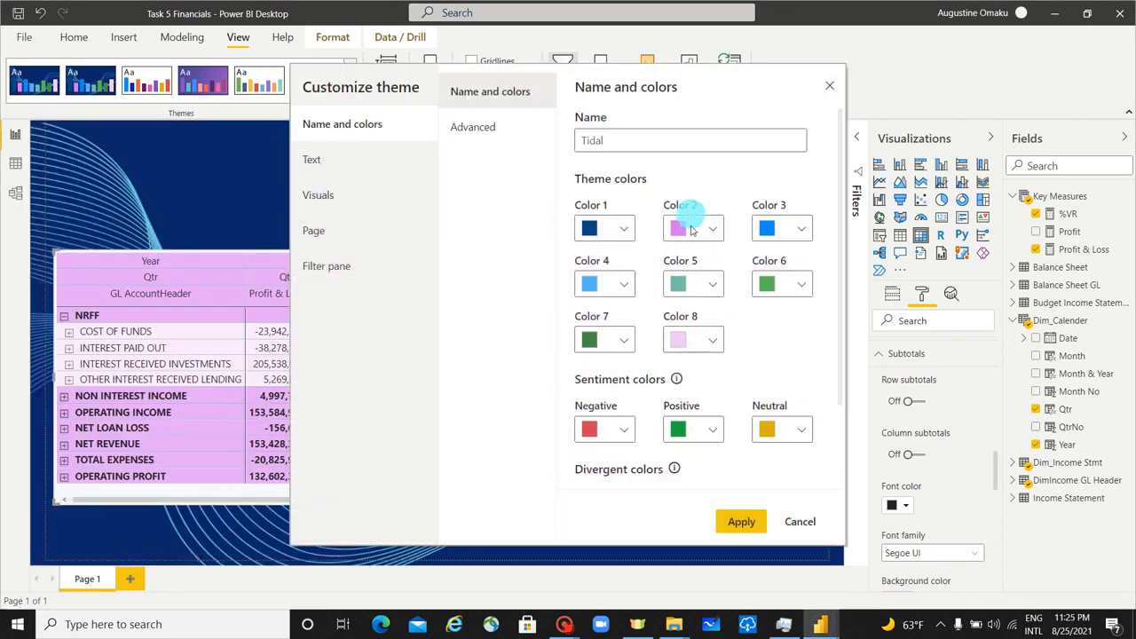
left_click(711, 231)
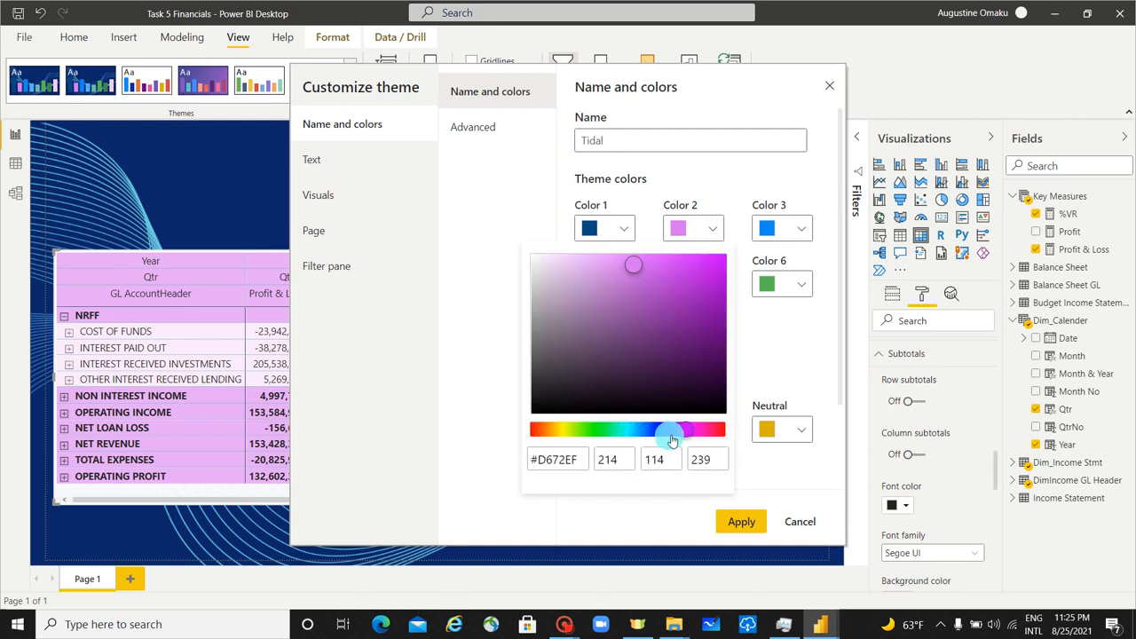
left_click(551, 432)
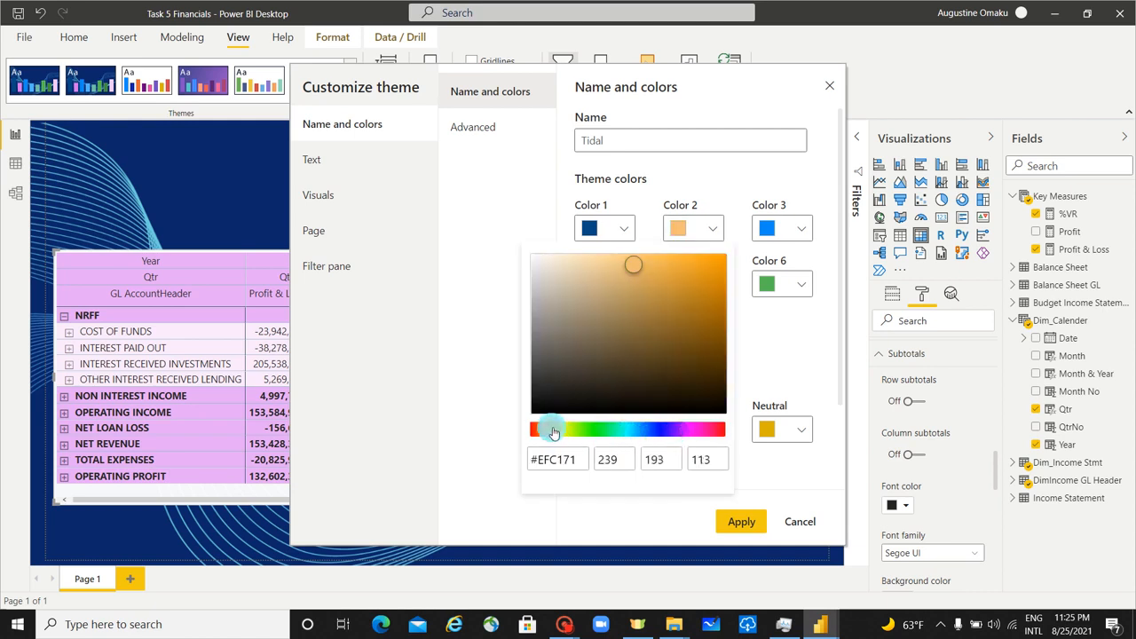
left_click(633, 266)
left_click_drag(633, 267, 666, 266)
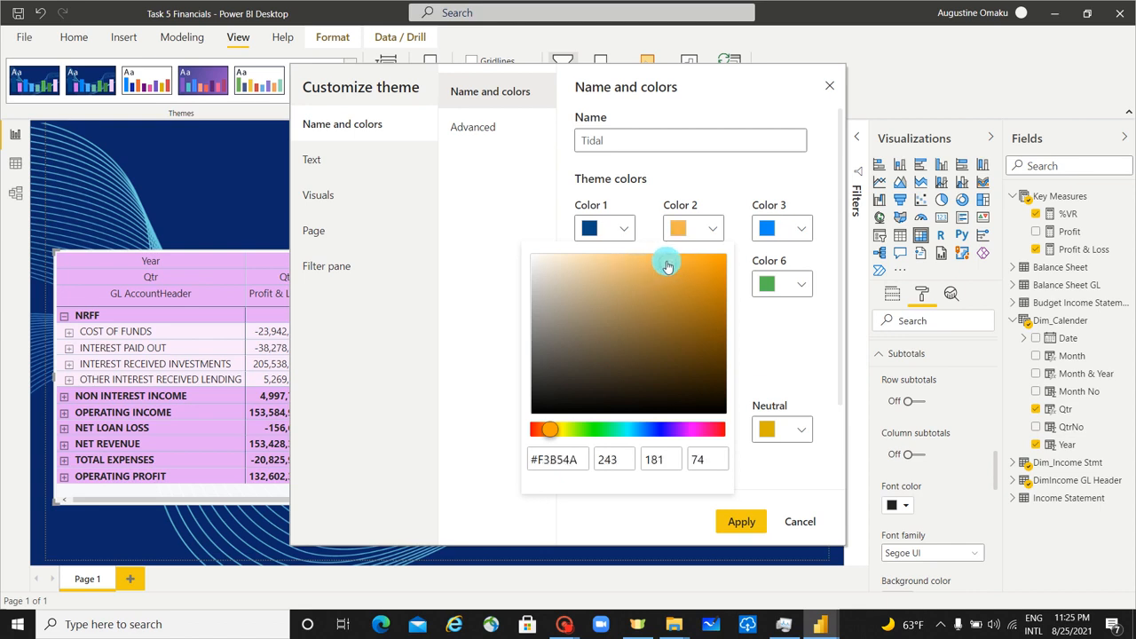
left_click(728, 286)
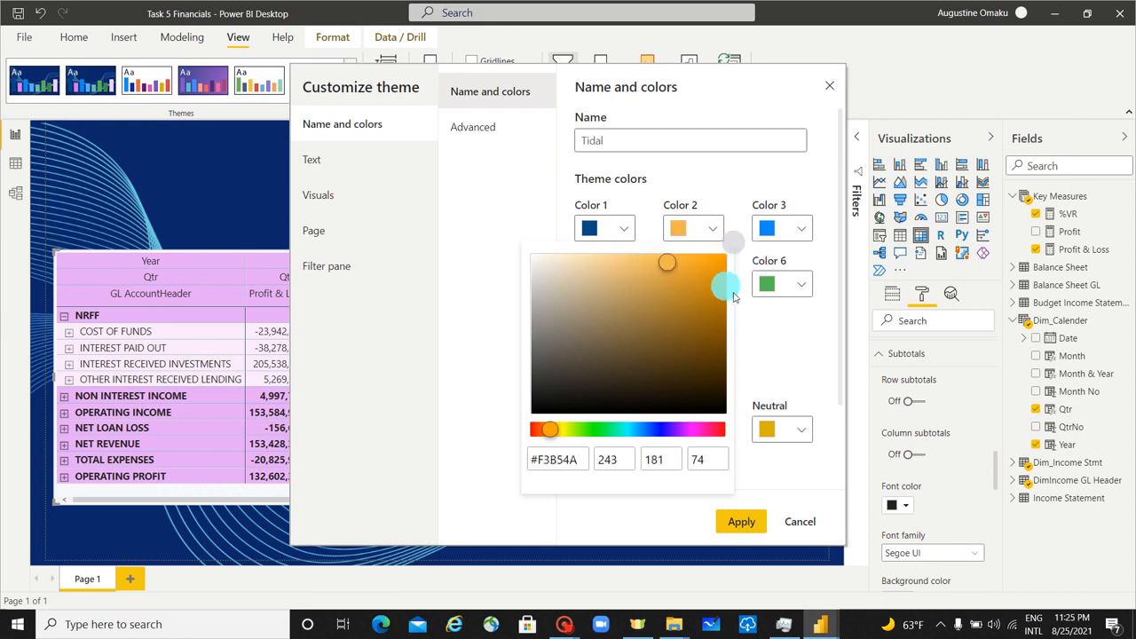
Change the theme's Color 8 to a pale cream, about #F2EAC3, and apply the customized theme to the report.
left_click(713, 343)
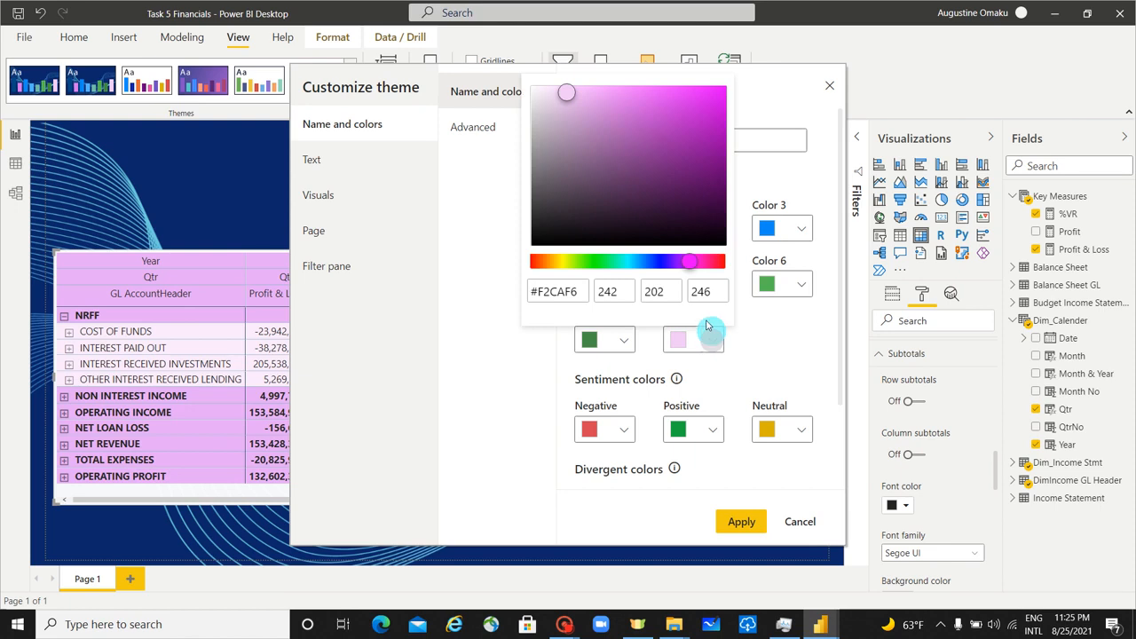
left_click(559, 264)
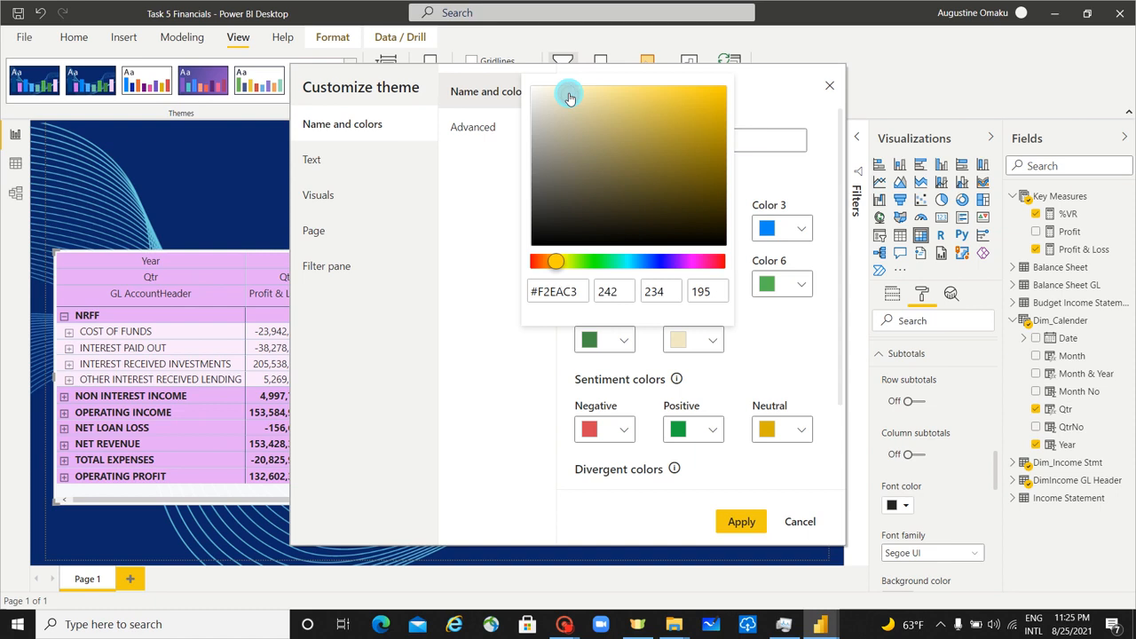
left_click(792, 345)
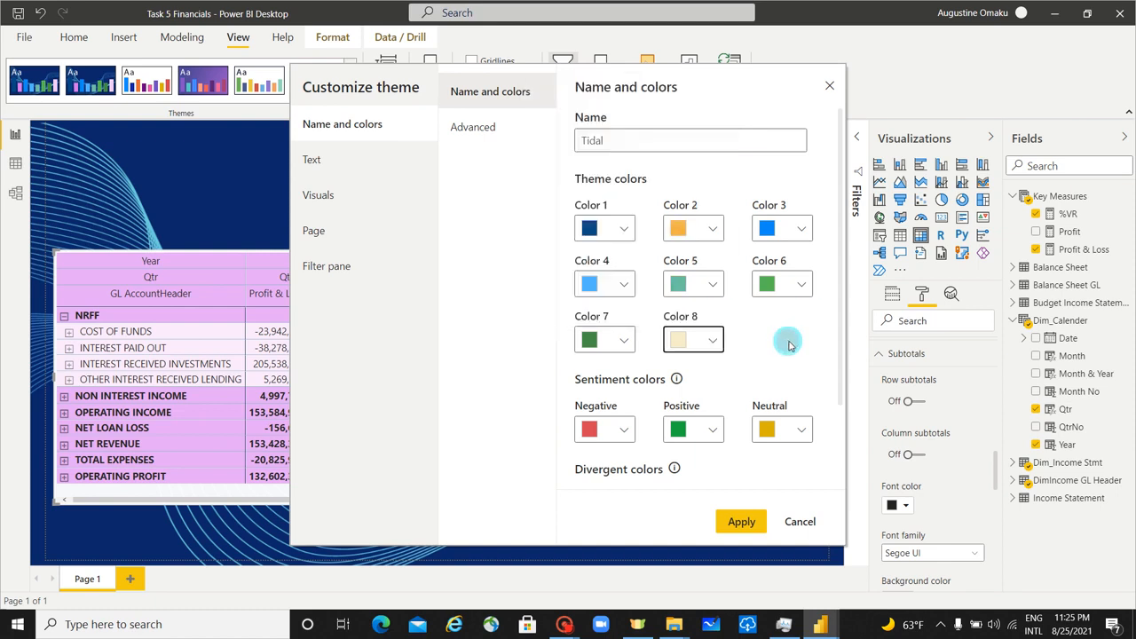
left_click(738, 523)
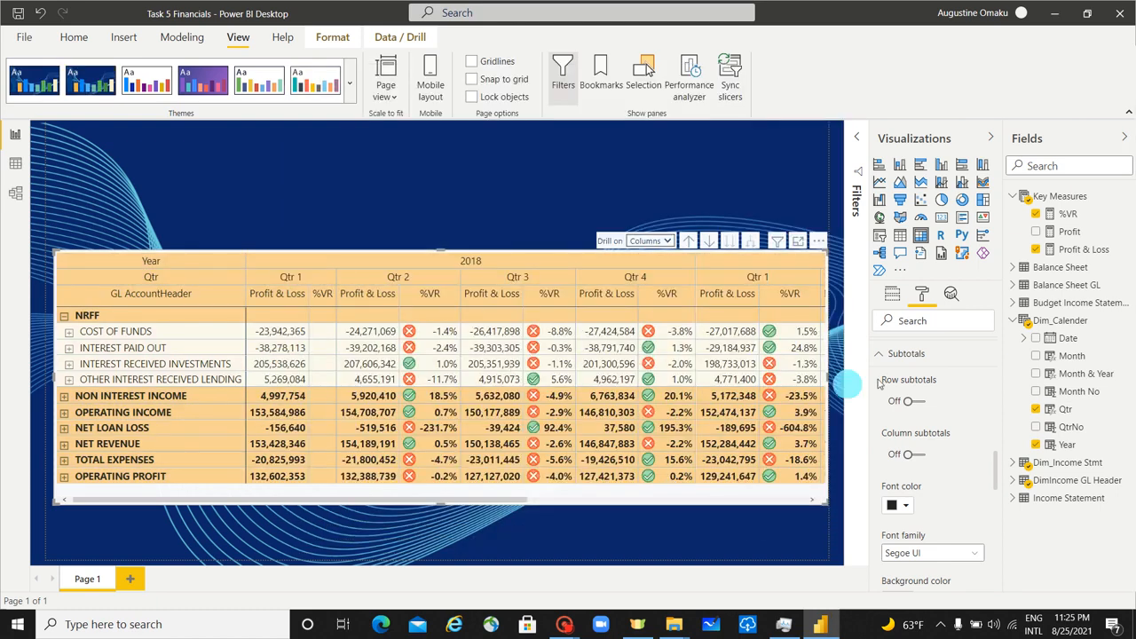
Collapse and re-expand NRFF, expand INTEREST PAID OUT to examine the recoloured matrix levels, and collapse NRFF again.
left_click(64, 322)
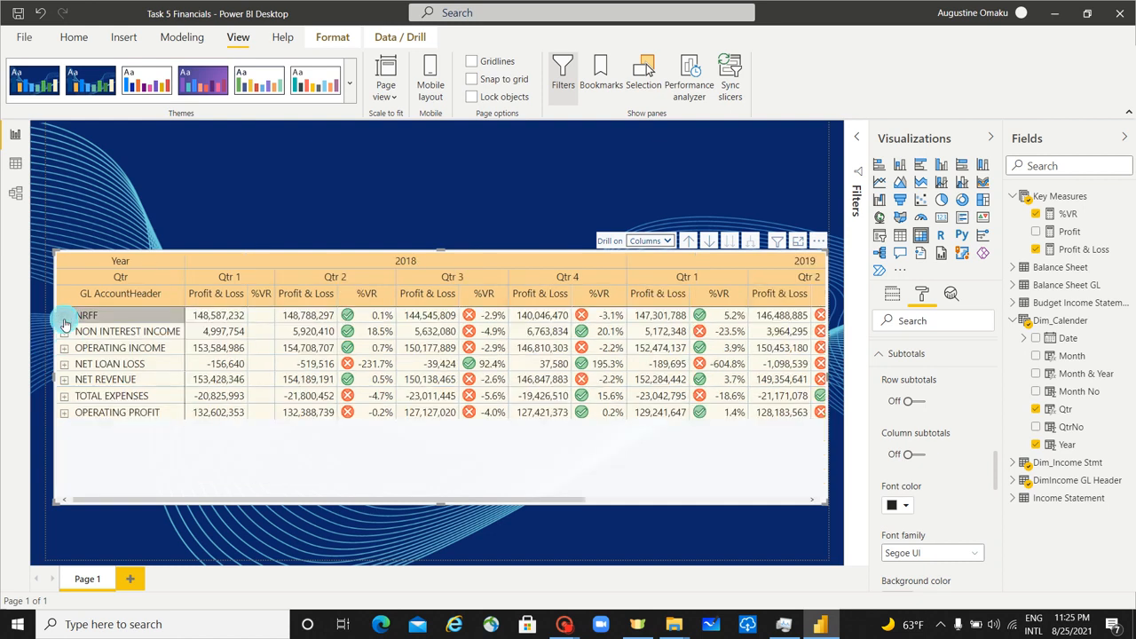
left_click(65, 323)
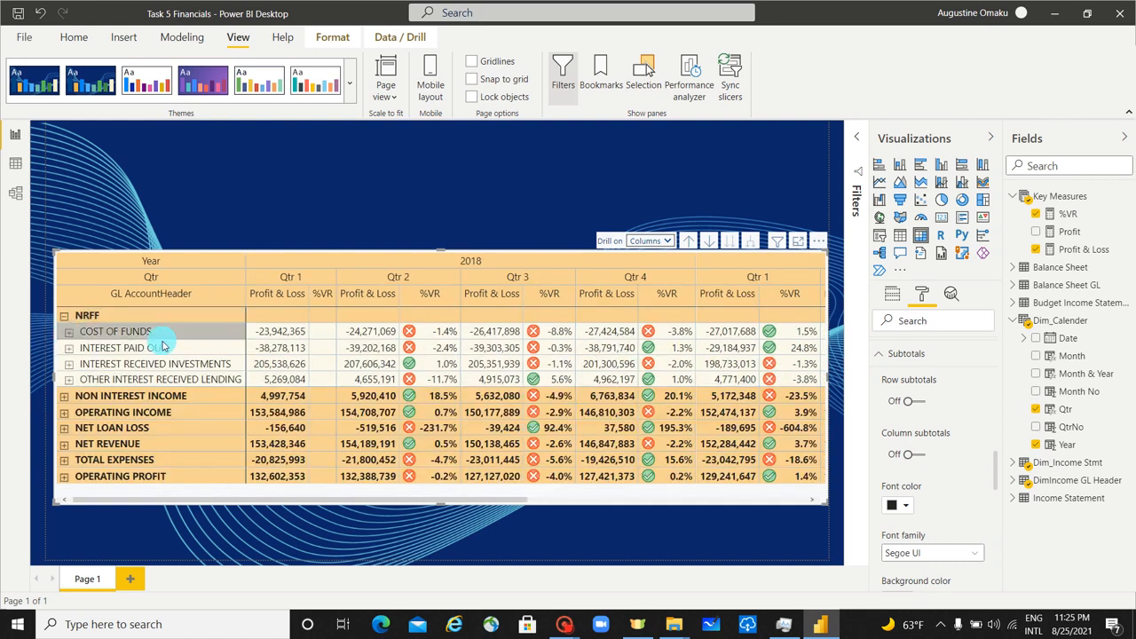
left_click(69, 349)
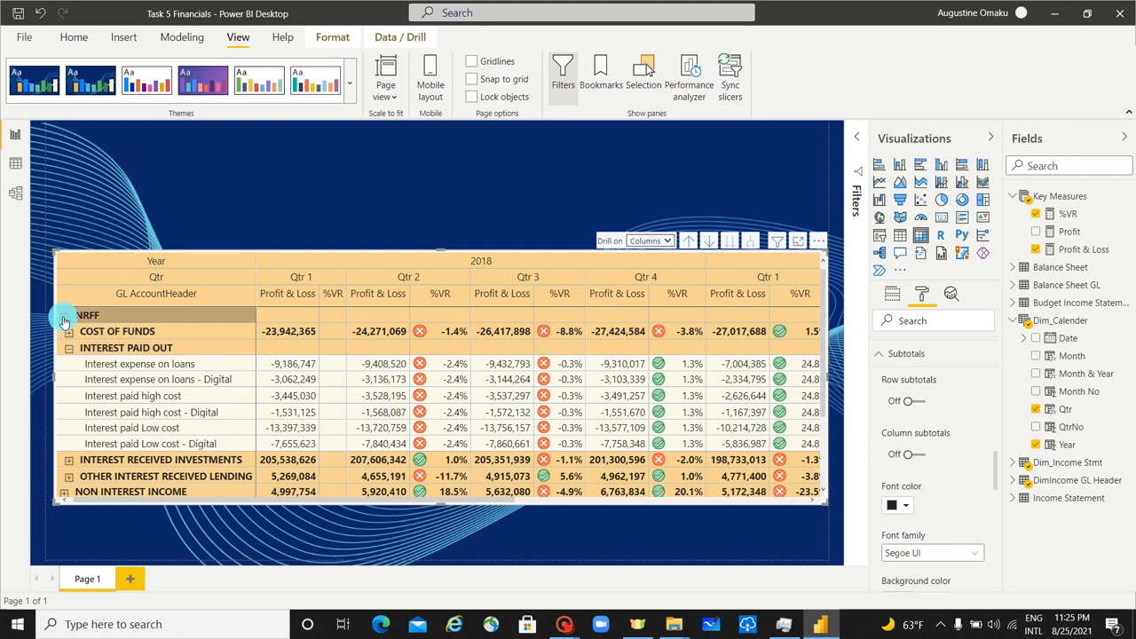
left_click(63, 317)
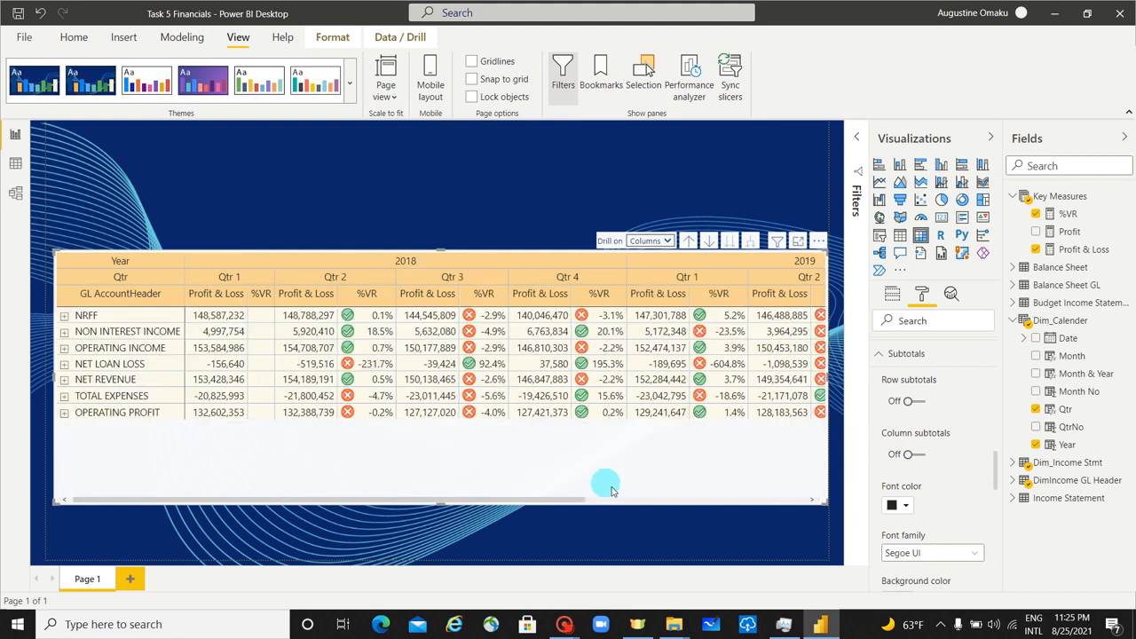